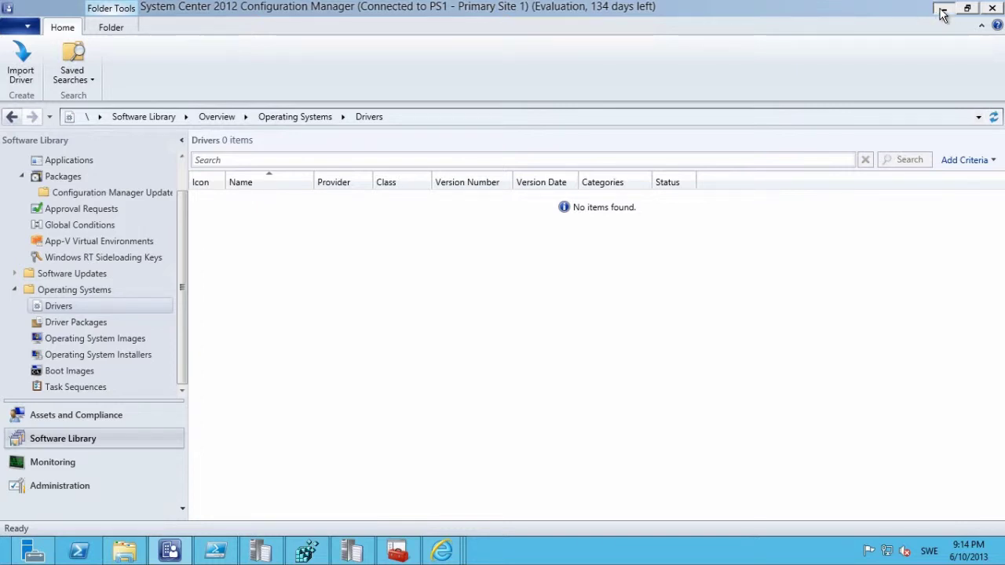
Minimize the console, launch Configure ConfigMgr Integration from the Start screen's app list, and approve UAC.
{"action": "left_click", "coordinate": [943, 10]}
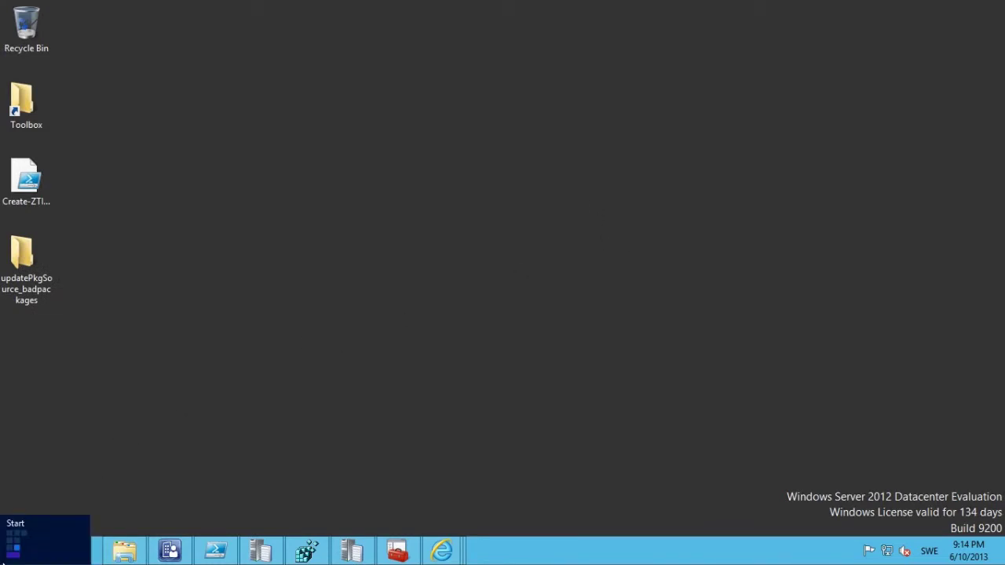
{"action": "left_click", "coordinate": [2, 559]}
{"action": "right_click", "coordinate": [539, 442]}
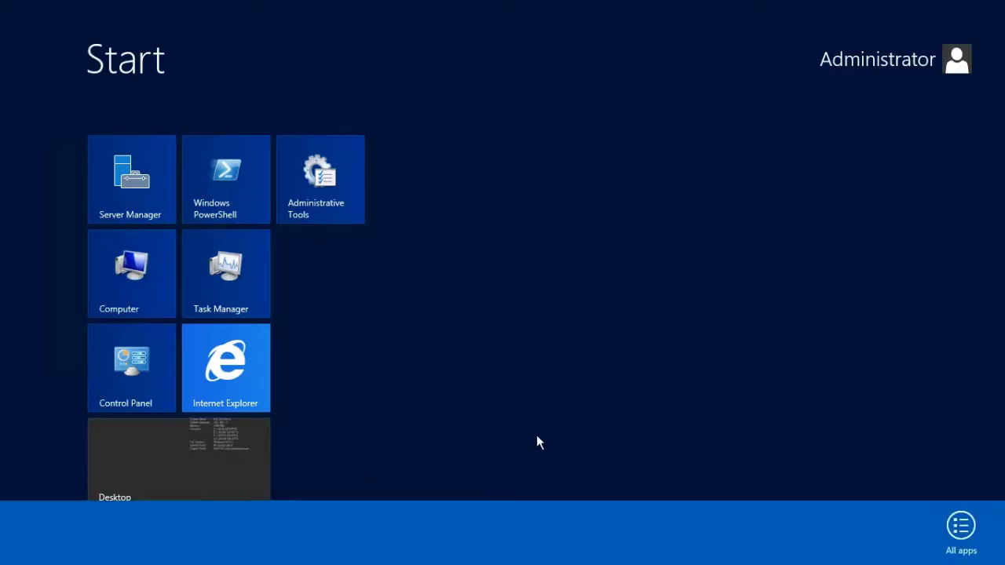
{"action": "left_click", "coordinate": [961, 528]}
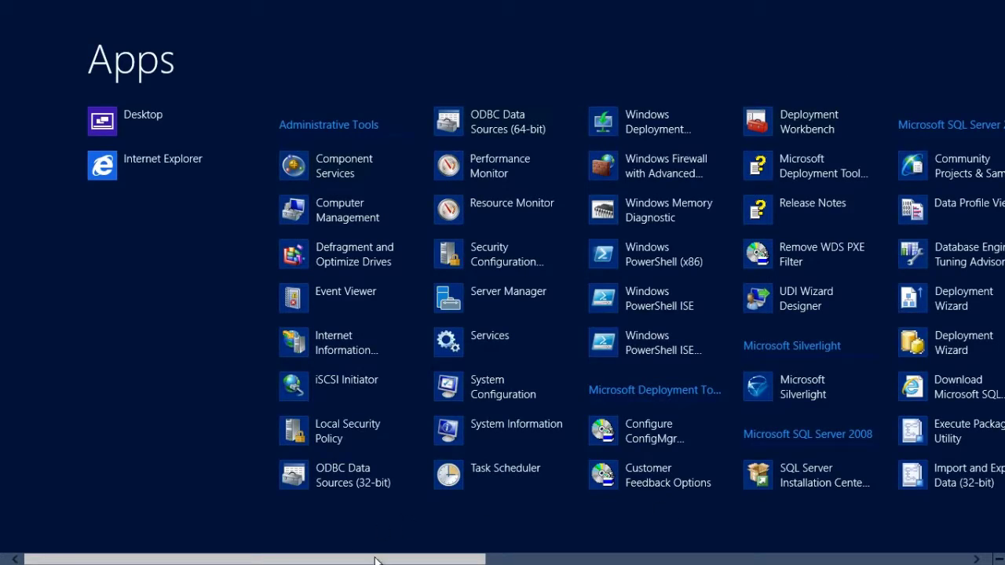
{"action": "scroll", "coordinate": [377, 556], "scroll_direction": "down", "scroll_amount": 2}
{"action": "scroll", "coordinate": [503, 314], "scroll_direction": "down", "scroll_amount": 3}
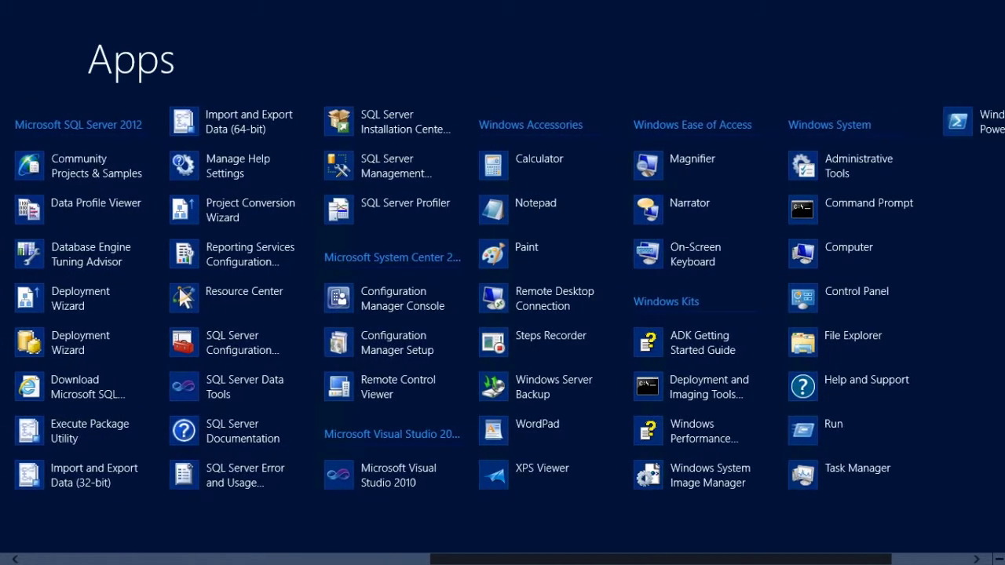
{"action": "scroll", "coordinate": [503, 314], "scroll_direction": "up", "scroll_amount": 5}
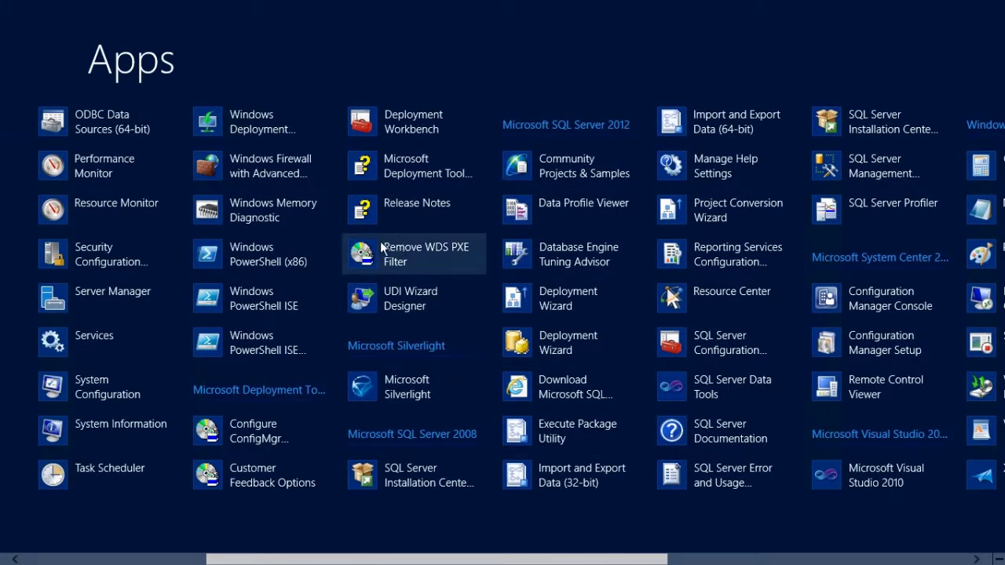
{"action": "left_click", "coordinate": [236, 432]}
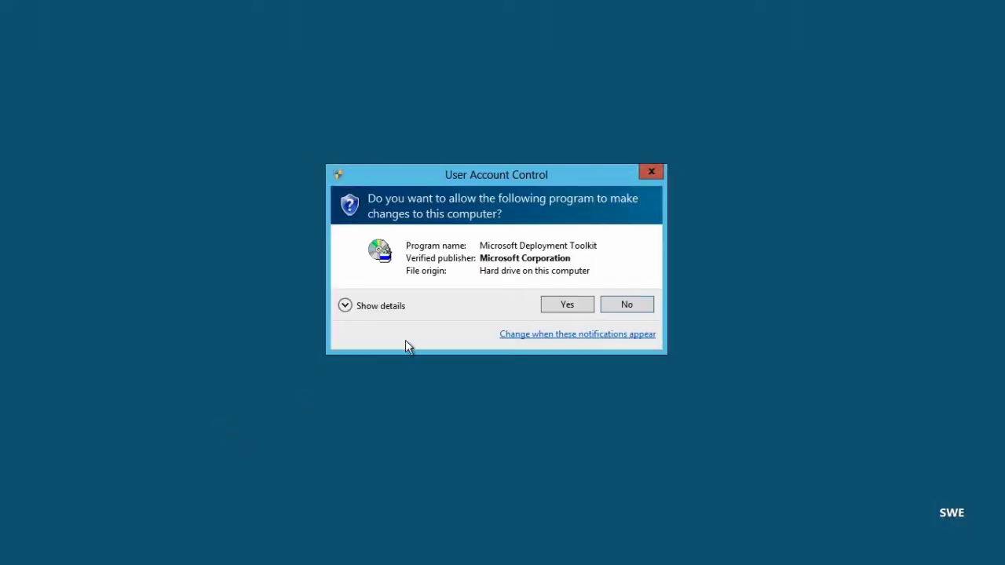
{"action": "left_click", "coordinate": [574, 305]}
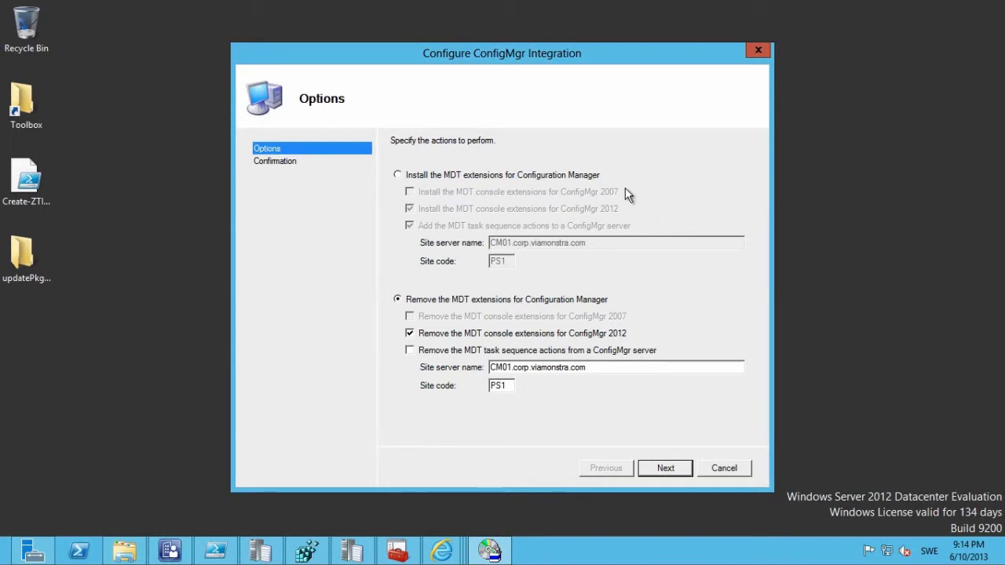
Select Install the MDT extensions, then cancel the integration wizard and confirm closing it.
{"action": "left_click", "coordinate": [463, 180]}
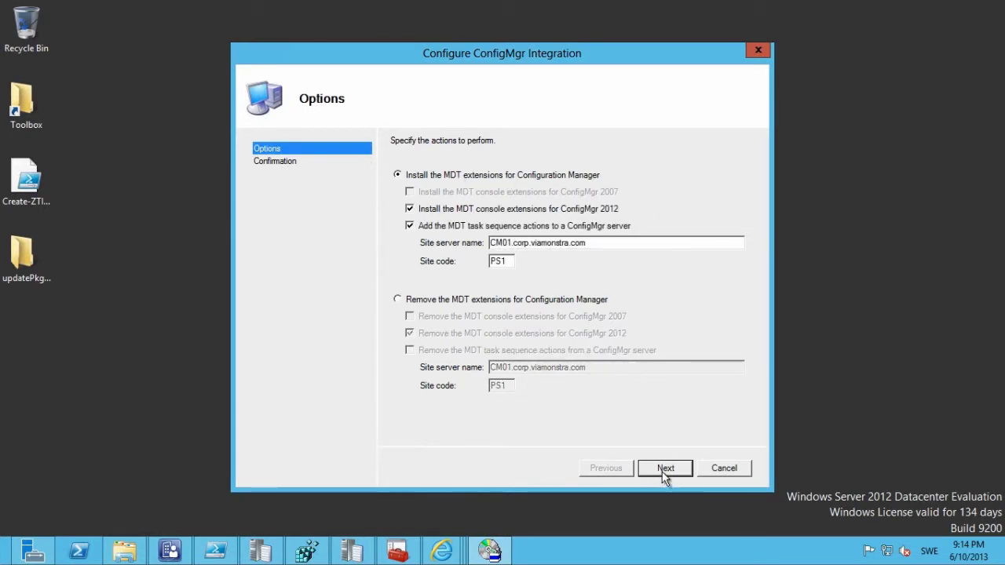
{"action": "left_click", "coordinate": [736, 469]}
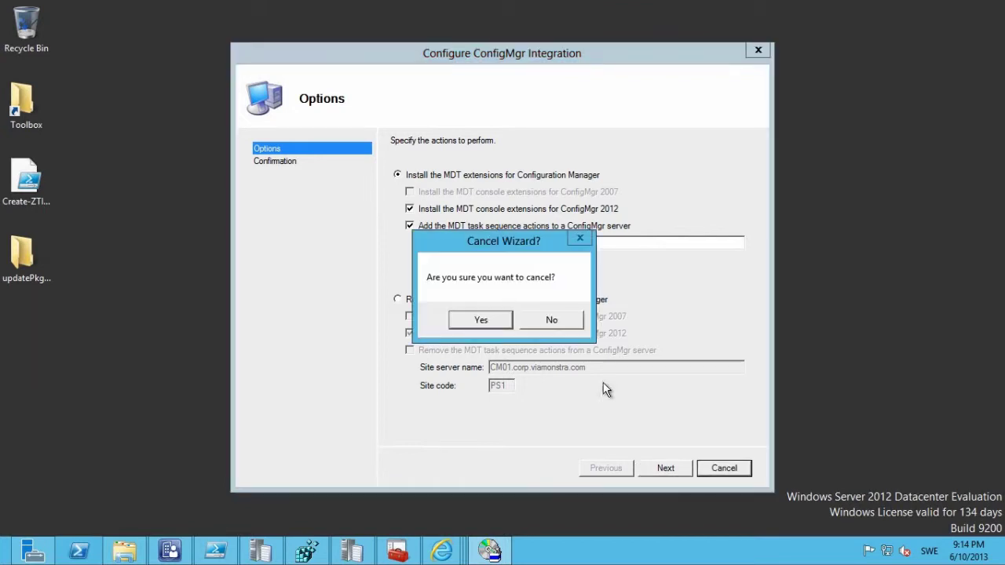
{"action": "left_click", "coordinate": [507, 321]}
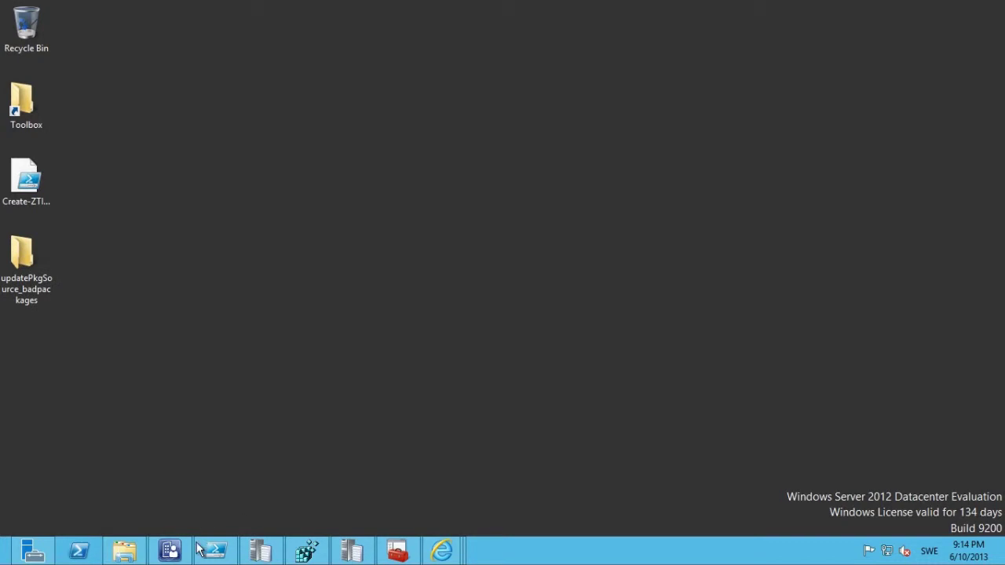
Restore the console, review Boot Images and Task Sequences, then return to the Drivers node's actions.
{"action": "mouse_move", "coordinate": [189, 550]}
{"action": "left_click", "coordinate": [193, 487]}
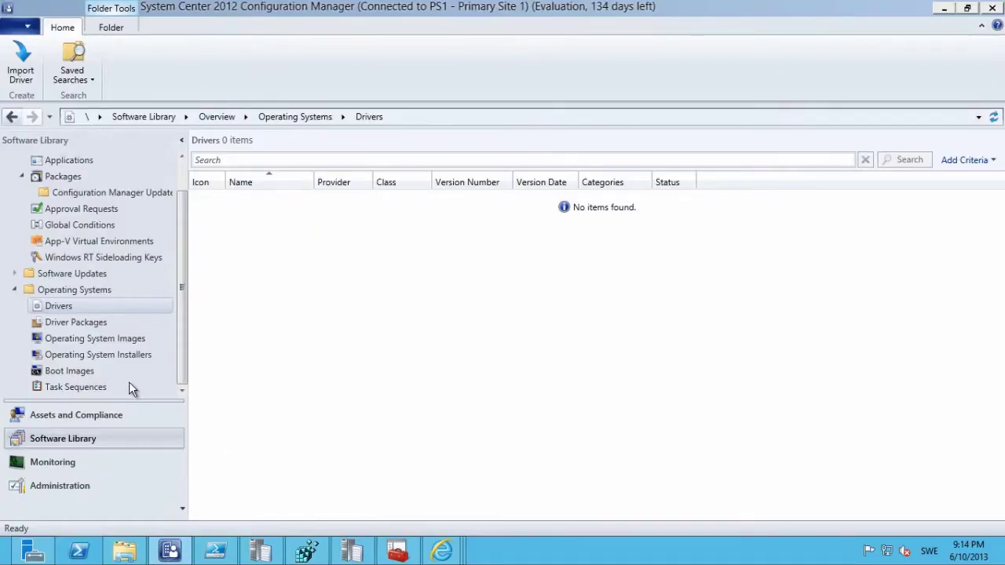
{"action": "left_click", "coordinate": [81, 373]}
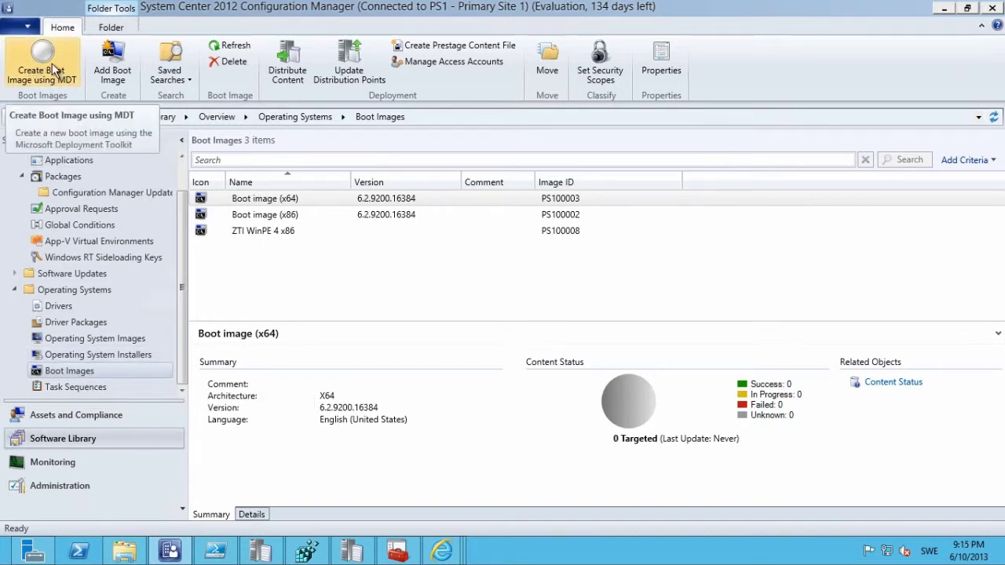
{"action": "left_click", "coordinate": [81, 388]}
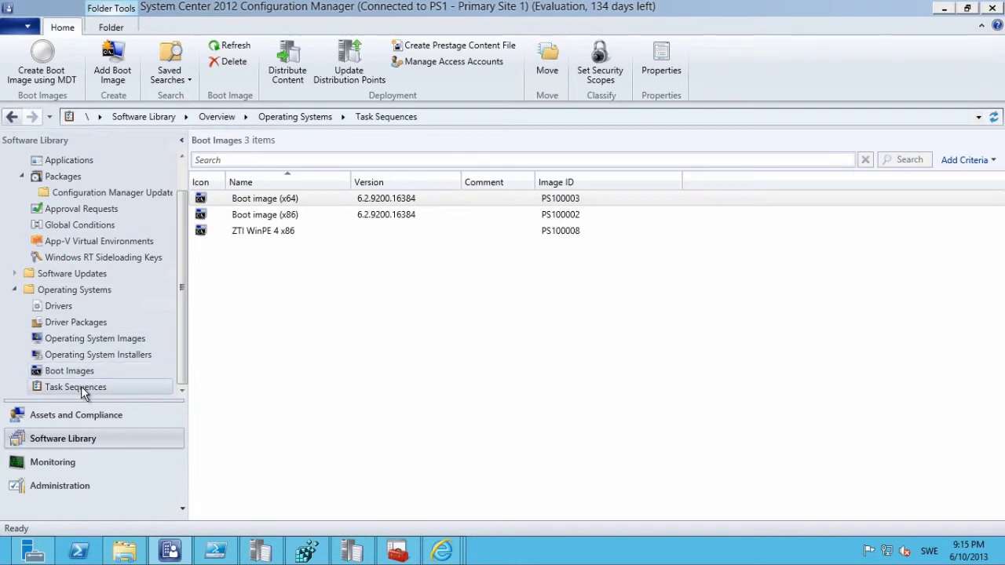
{"action": "right_click", "coordinate": [81, 386]}
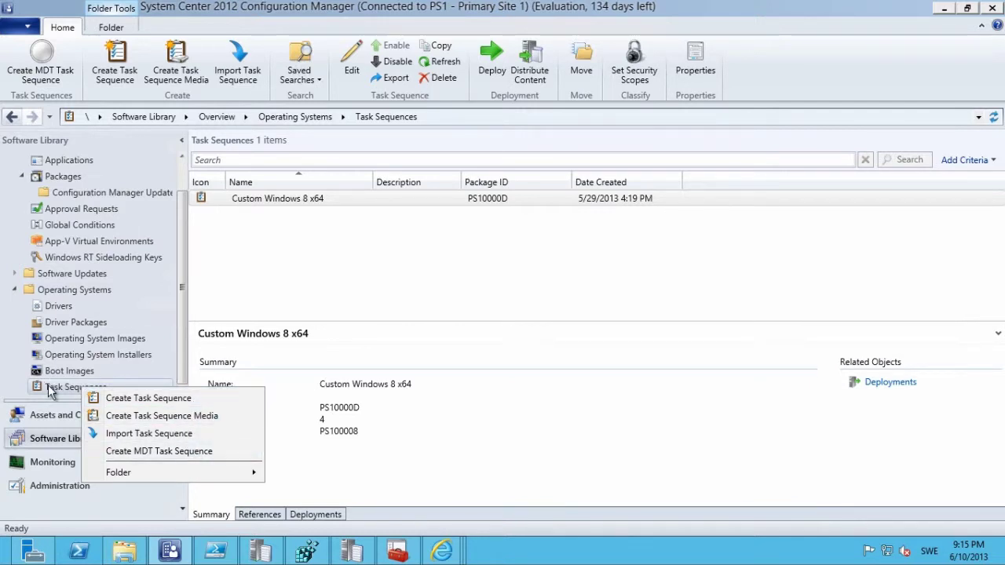
{"action": "left_click", "coordinate": [186, 305]}
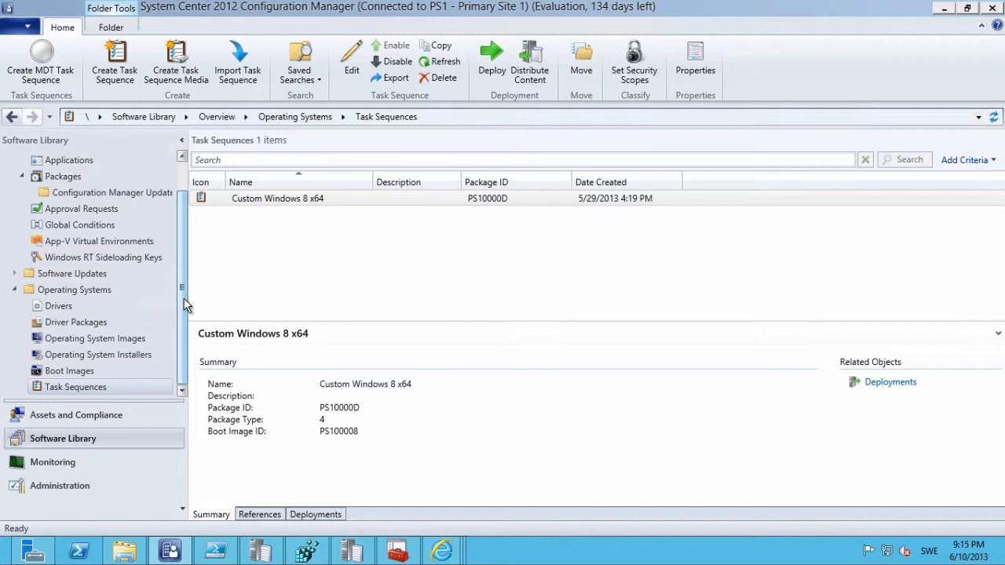
{"action": "left_click", "coordinate": [57, 309]}
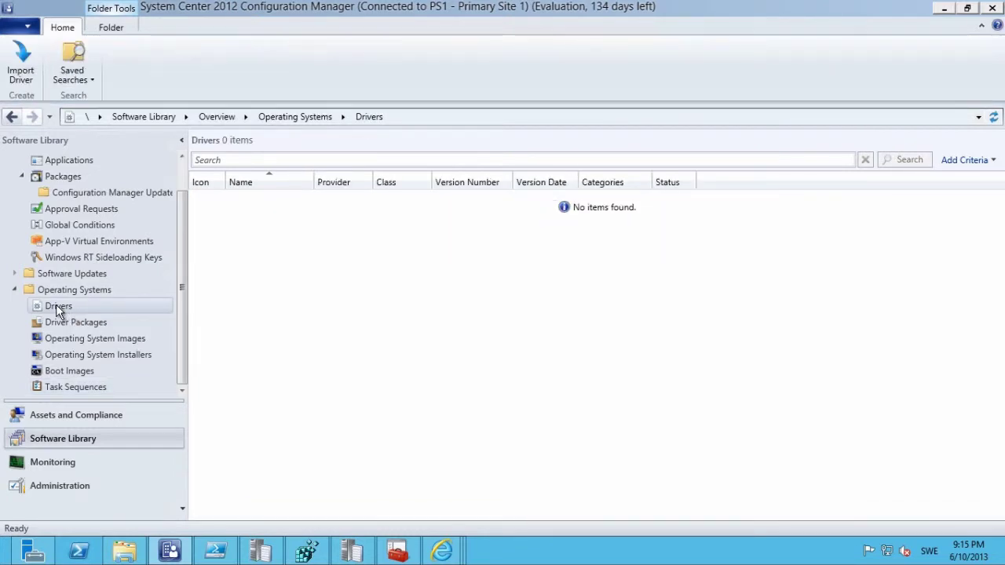
{"action": "right_click", "coordinate": [58, 308]}
Import drivers from source folder \\cm01\sccm_sources$\OSD\DriverSources and reach the Driver Details page.
{"action": "left_click", "coordinate": [107, 316]}
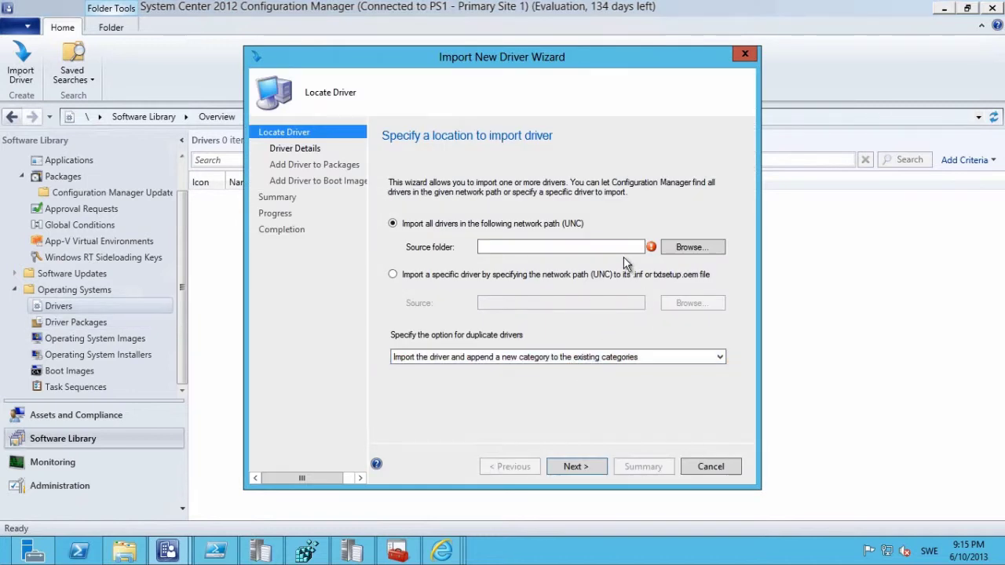
{"action": "left_click", "coordinate": [613, 245]}
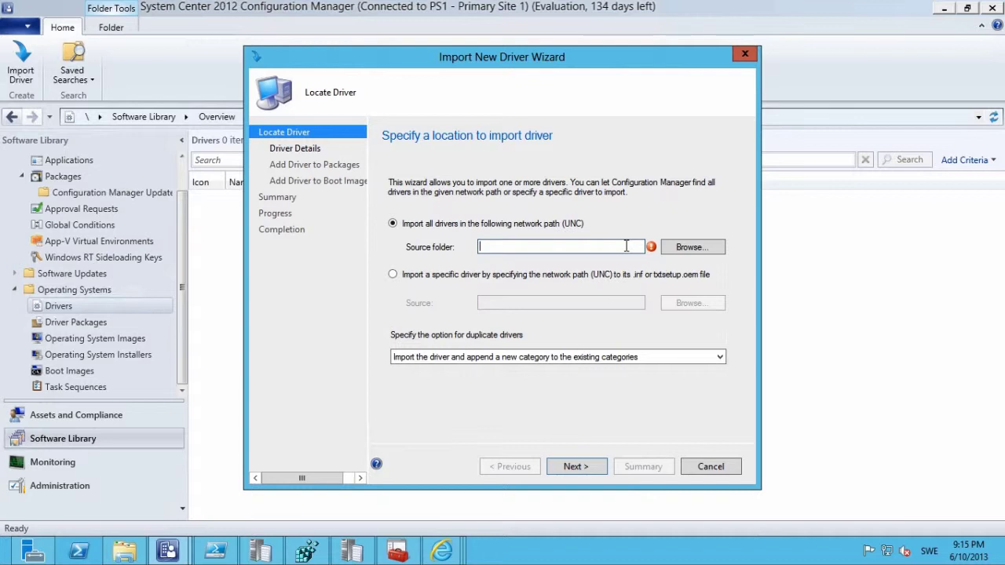
{"action": "type", "text": "\\\\cm01\\s"}
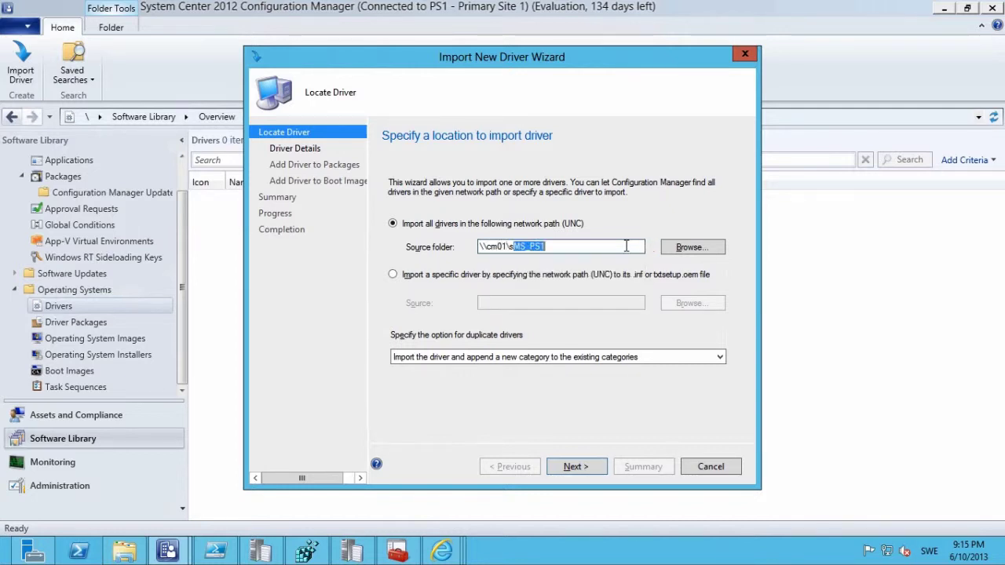
{"action": "type", "text": "ccm_sources$\\"}
{"action": "key", "text": "Down"}
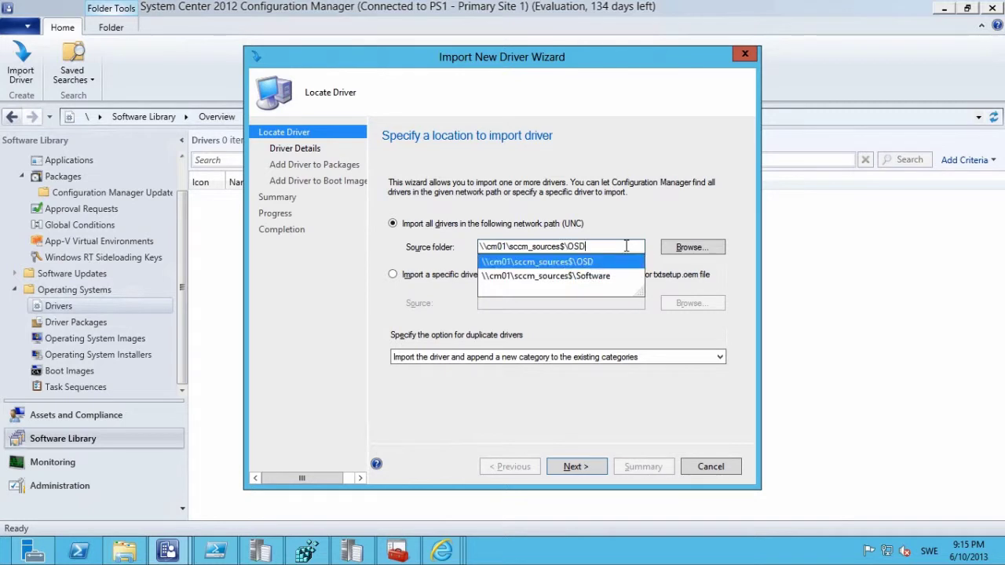
{"action": "type", "text": "\\"}
{"action": "key", "text": "Down"}
{"action": "key", "text": "Down"}
{"action": "key", "text": "Down"}
{"action": "key", "text": "Return"}
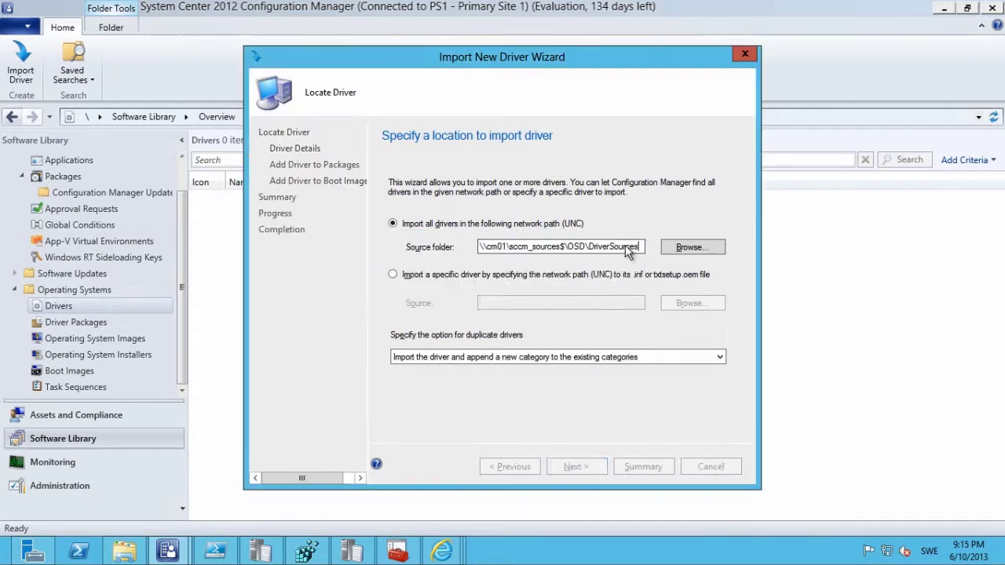
{"action": "left_click_drag", "start_coordinate": [732, 222], "coordinate": [731, 319]}
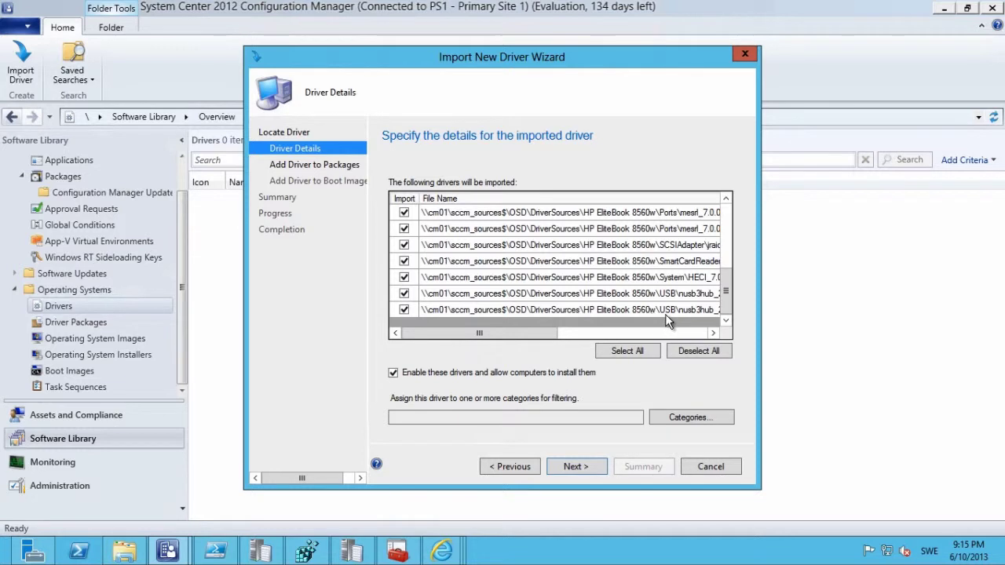
Copy the HP EliteBook 8560w folder name from the DriverSources folder window, then close it.
{"action": "mouse_move", "coordinate": [124, 552]}
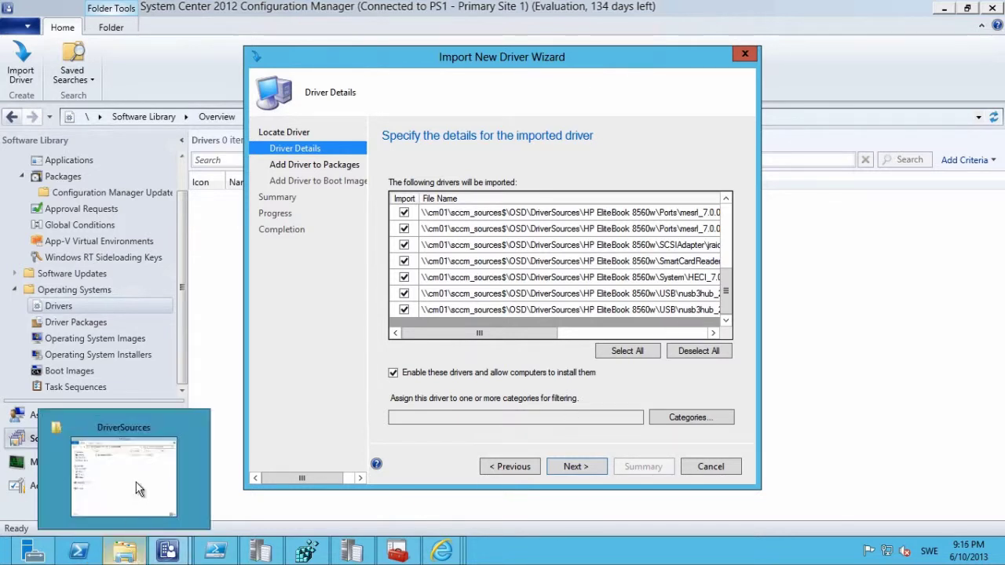
{"action": "left_click", "coordinate": [138, 492]}
{"action": "left_click", "coordinate": [252, 129]}
{"action": "left_click", "coordinate": [251, 128]}
{"action": "key", "text": "ctrl+c"}
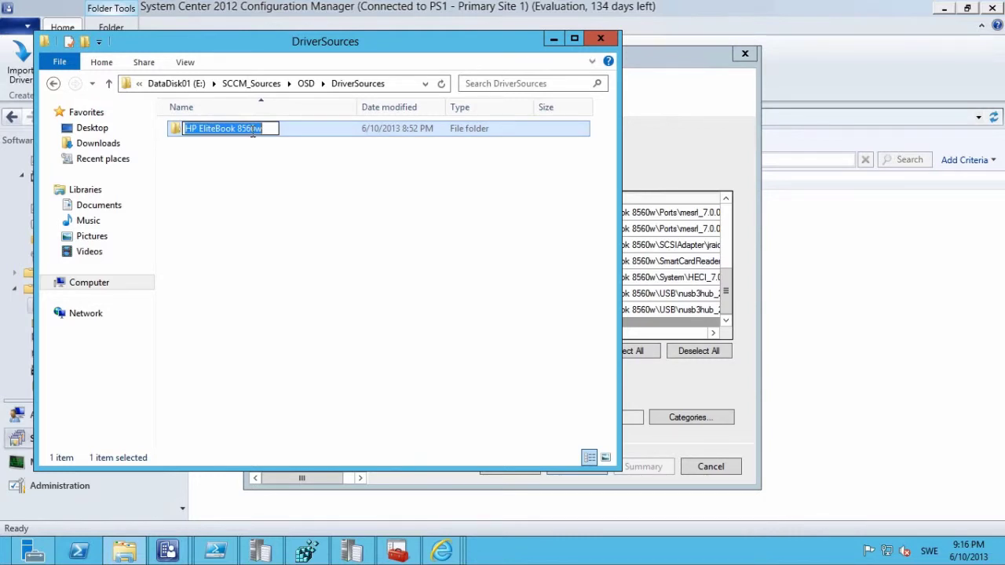
{"action": "left_click", "coordinate": [601, 39]}
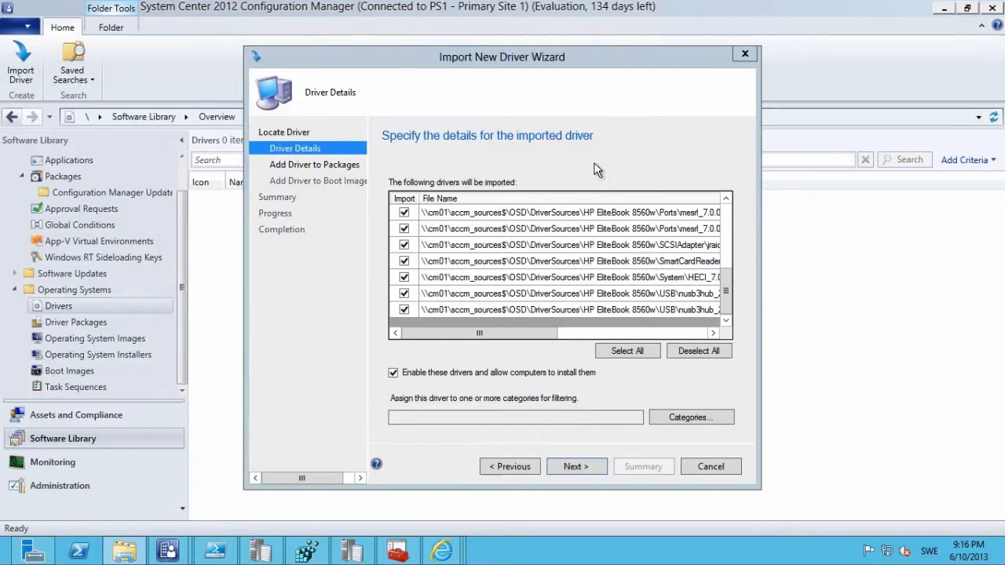
Leave the drivers disabled and assign them the new category 'Windows 8 - HP EliteBook 8560w - x64'.
{"action": "left_click", "coordinate": [585, 376]}
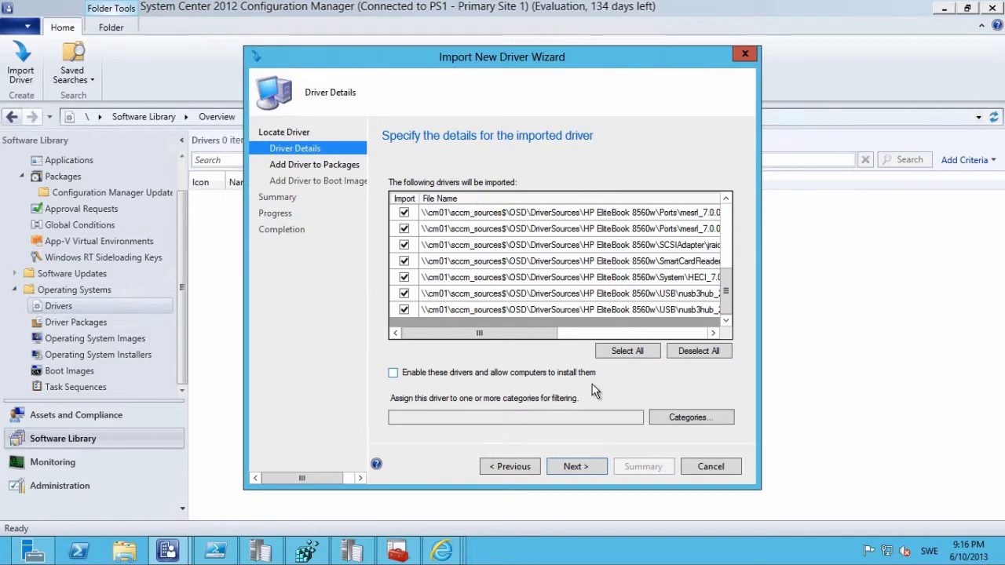
{"action": "left_click", "coordinate": [695, 417]}
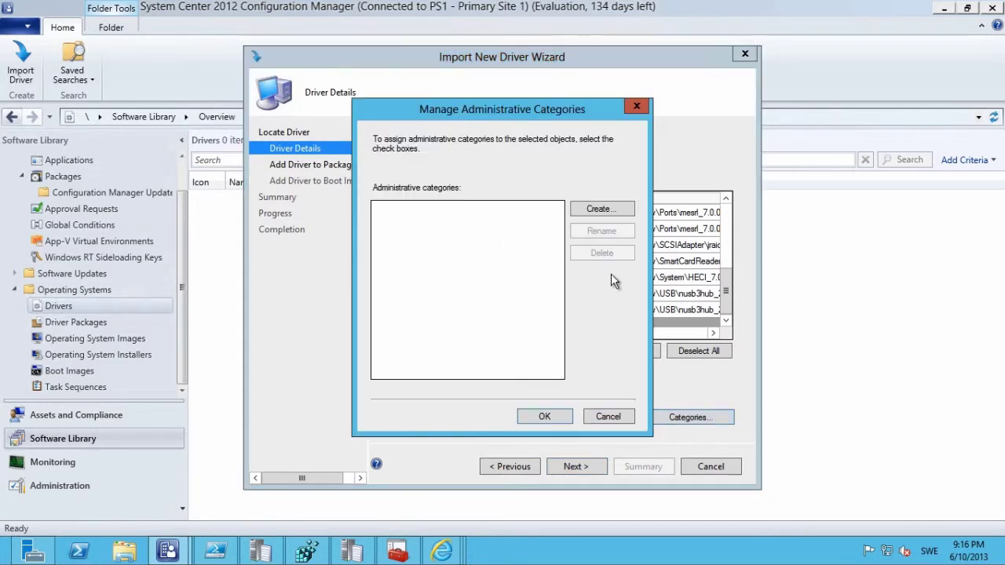
{"action": "left_click", "coordinate": [601, 208]}
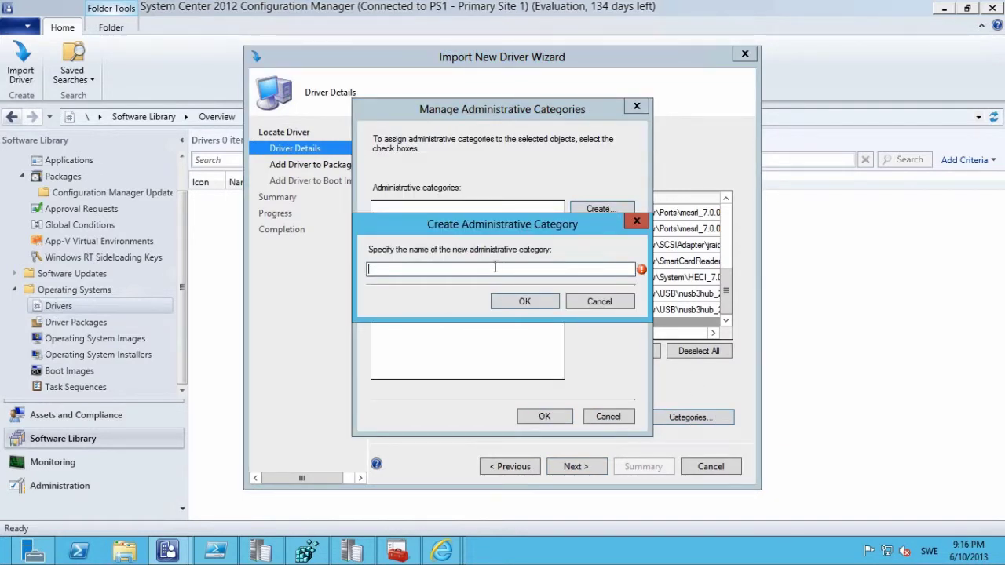
{"action": "type", "text": "HP EliteBook 8560w"}
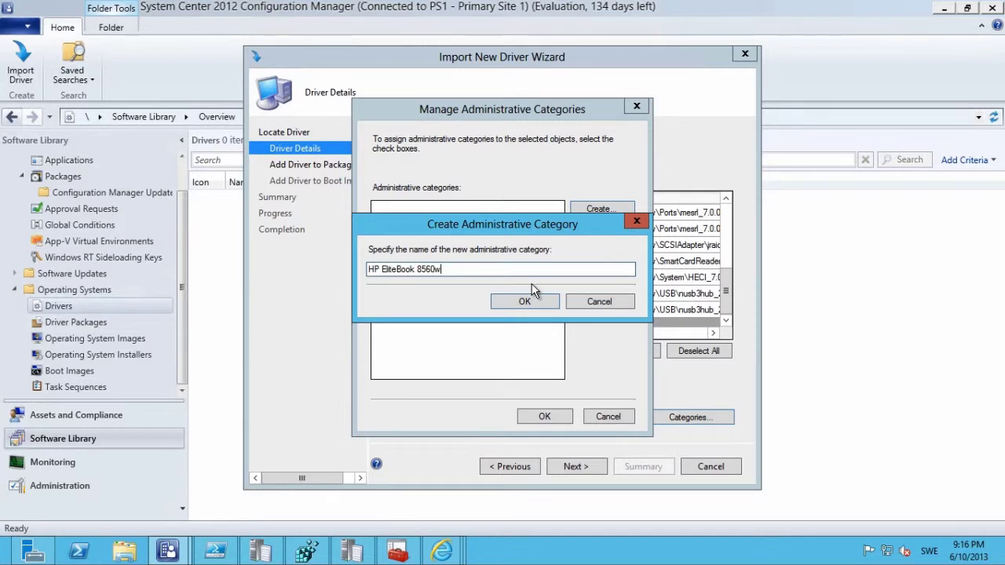
{"action": "key", "text": "Left"}
{"action": "key", "text": "Left"}
{"action": "key", "text": "Left"}
{"action": "key", "text": "Left"}
{"action": "key", "text": "Left"}
{"action": "key", "text": "Left"}
{"action": "key", "text": "Left"}
{"action": "key", "text": "Left"}
{"action": "key", "text": "Left"}
{"action": "key", "text": "Left"}
{"action": "key", "text": "Left"}
{"action": "key", "text": "Left"}
{"action": "key", "text": "Left"}
{"action": "key", "text": "Left"}
{"action": "key", "text": "Left"}
{"action": "key", "text": "Left"}
{"action": "key", "text": "Left"}
{"action": "key", "text": "Left"}
{"action": "type", "text": "Windows "}
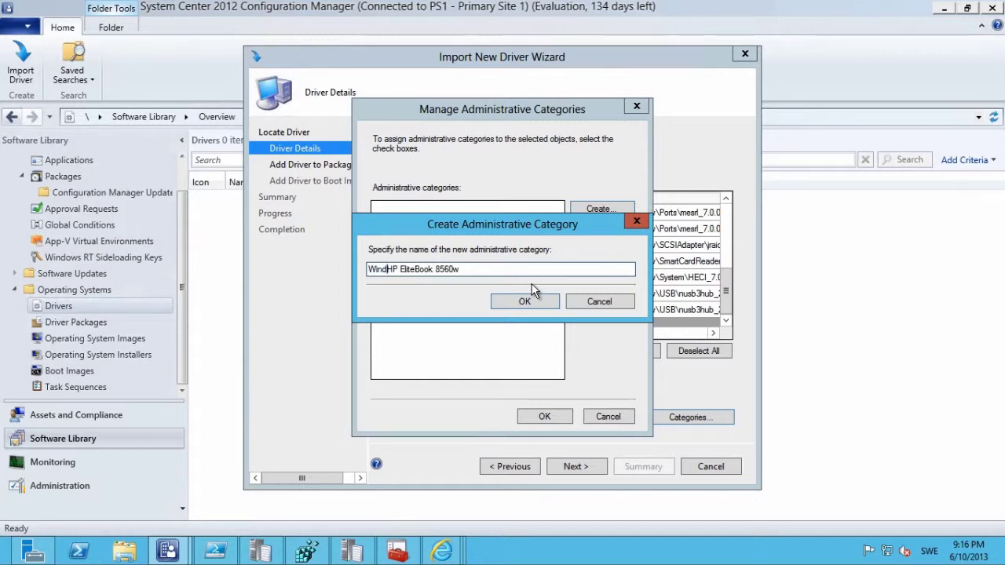
{"action": "type", "text": "8 -"}
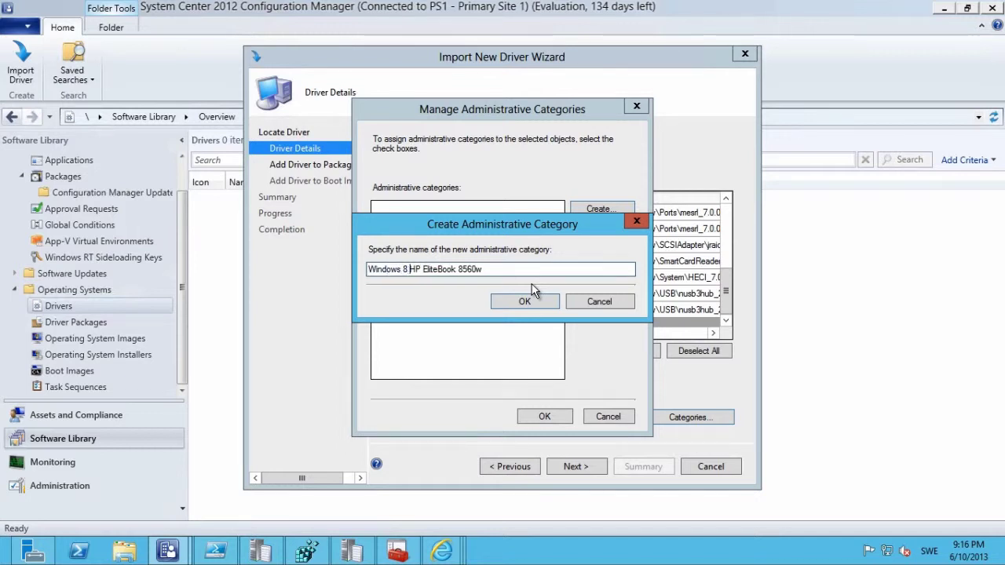
{"action": "key", "text": "ctrl+Right"}
{"action": "key", "text": "ctrl+Right"}
{"action": "key", "text": "ctrl+Right"}
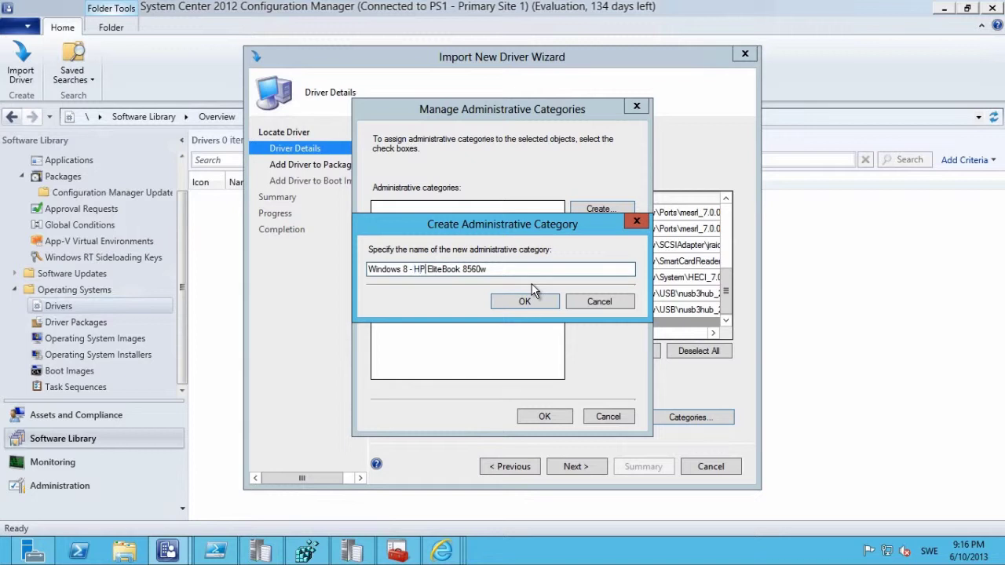
{"action": "type", "text": "x"}
{"action": "key", "text": "BackSpace"}
{"action": "type", "text": "- x64"}
{"action": "left_click", "coordinate": [521, 302]}
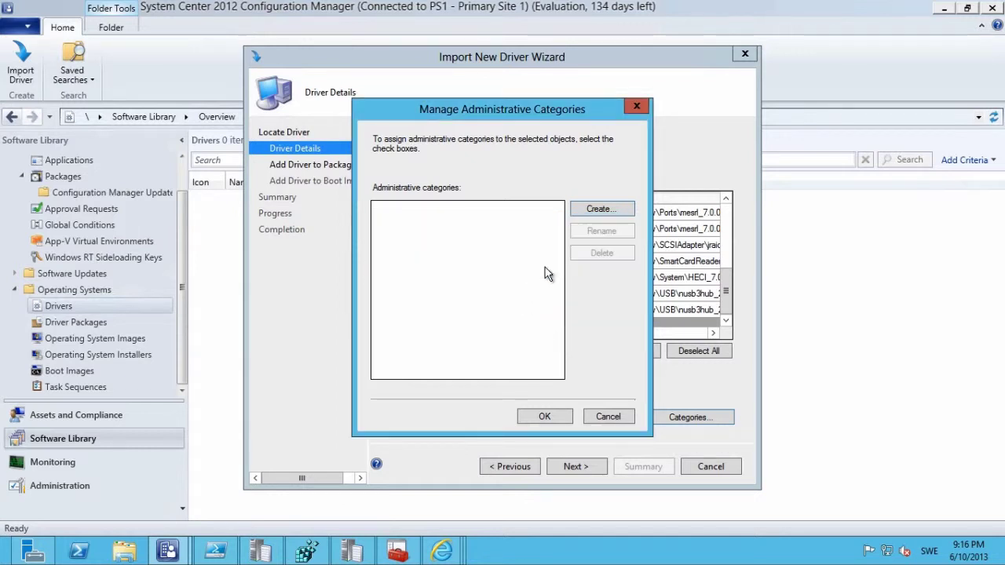
{"action": "left_click", "coordinate": [542, 419]}
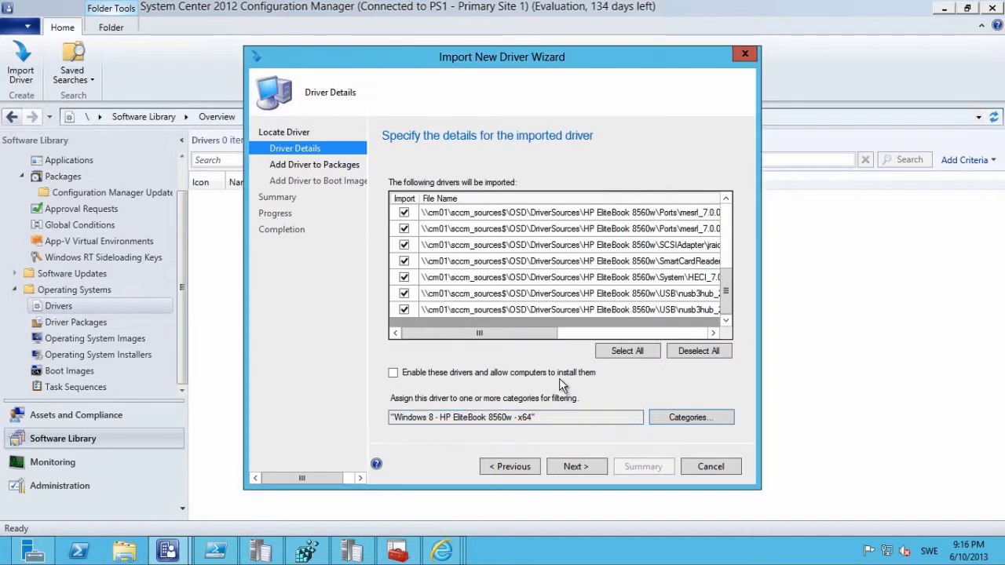
{"action": "left_click", "coordinate": [574, 466]}
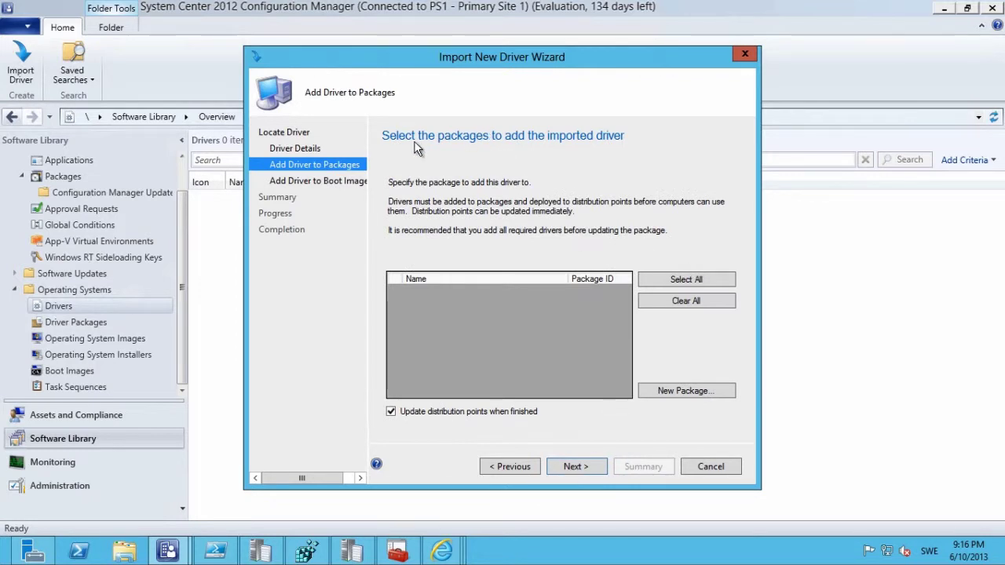
Start a new driver package named 'Windows 8 - HP EliteBook 8560w - x64'.
{"action": "left_click", "coordinate": [684, 390]}
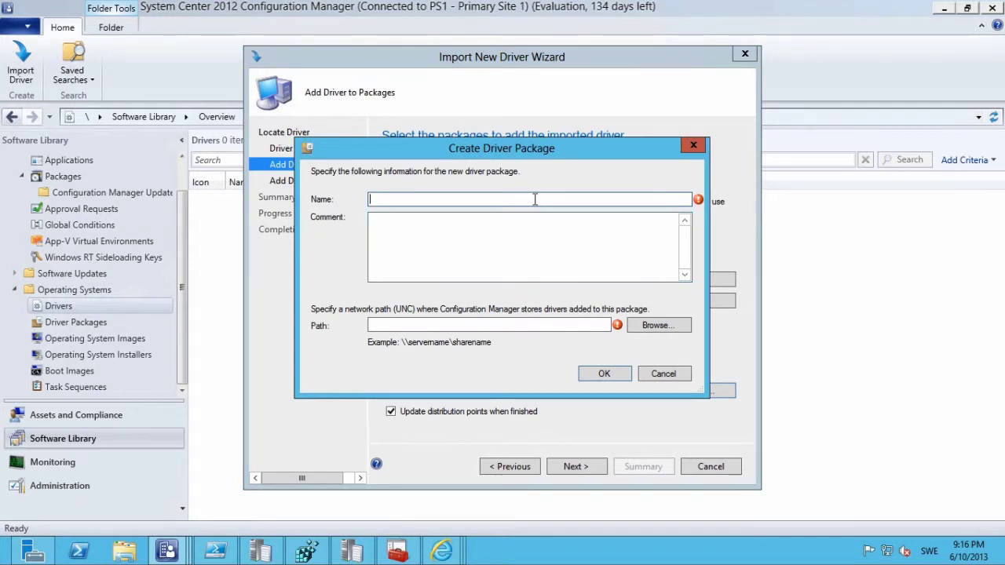
{"action": "key", "text": "ctrl+v"}
{"action": "key", "text": "Left"}
{"action": "key", "text": "Left"}
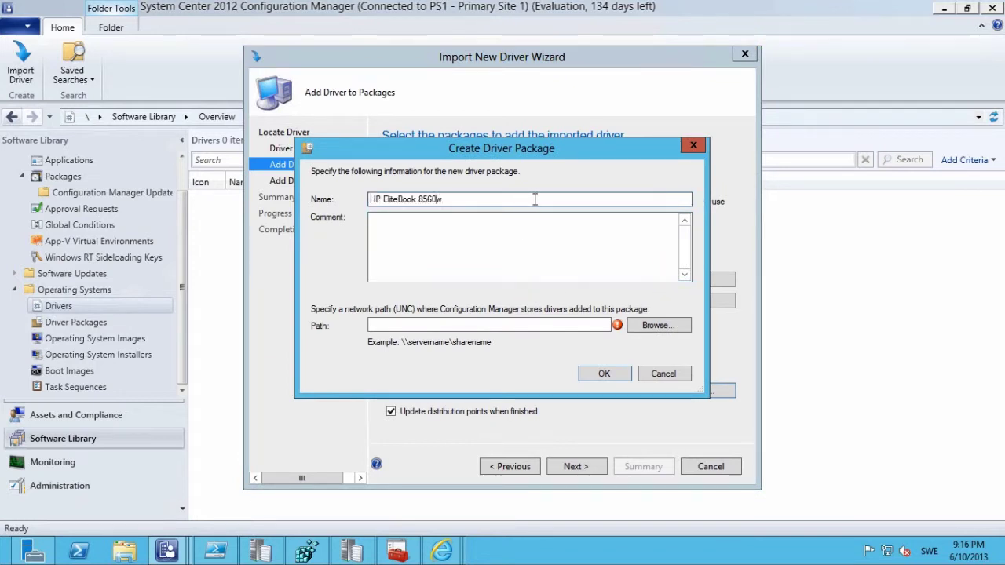
{"action": "key", "text": "Left"}
{"action": "key", "text": "Left"}
{"action": "key", "text": "Left"}
{"action": "key", "text": "Left"}
{"action": "key", "text": "Left"}
{"action": "key", "text": "Left"}
{"action": "key", "text": "Left"}
{"action": "key", "text": "Left"}
{"action": "key", "text": "Left"}
{"action": "key", "text": "Left"}
{"action": "key", "text": "Left"}
{"action": "key", "text": "Left"}
{"action": "type", "text": "Windows "}
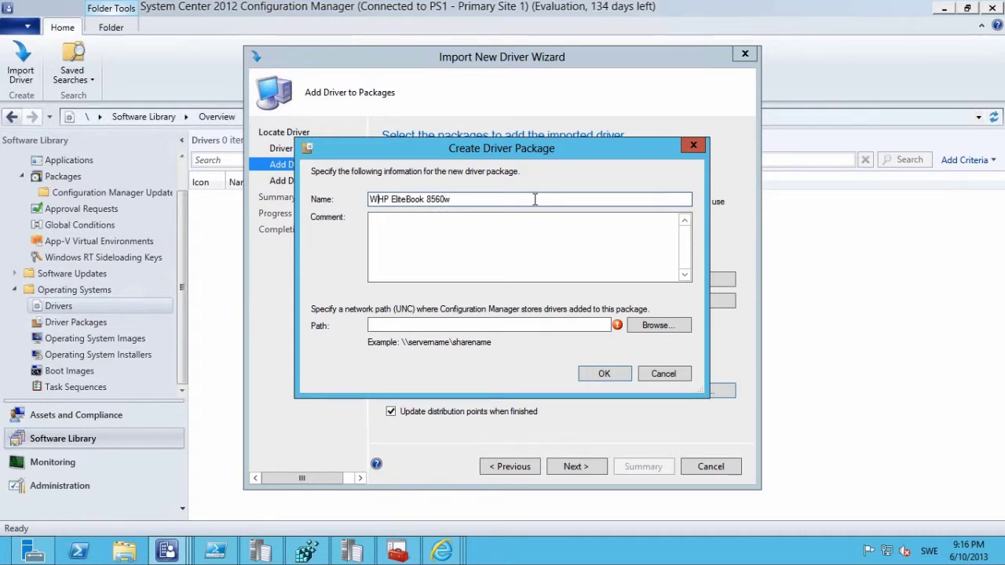
{"action": "type", "text": "8 -"}
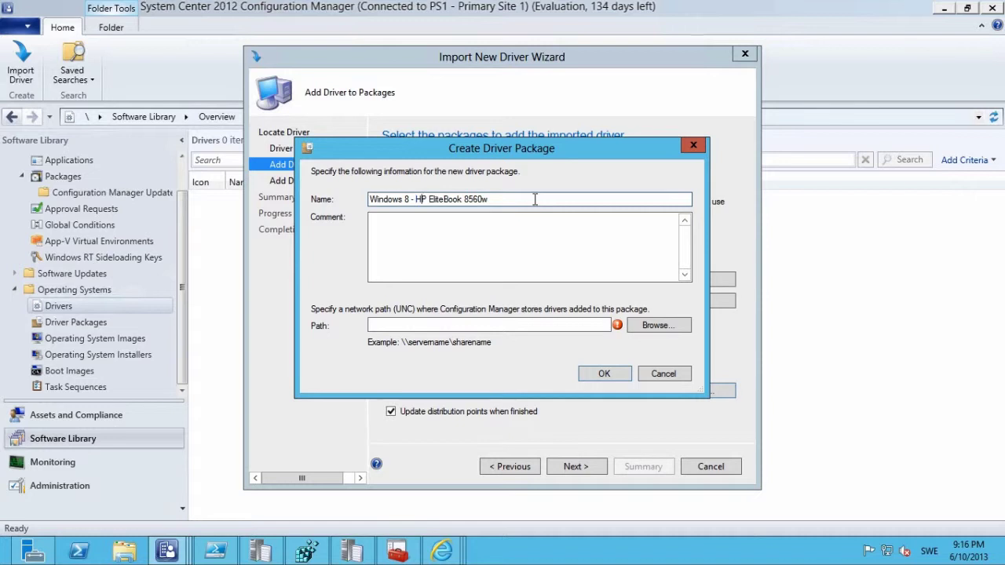
{"action": "key", "text": "Right"}
{"action": "key", "text": "Right"}
{"action": "type", "text": "- x64"}
Store the package at \\cm01\sccm_sources$\OSD\DriverPackages, create it, and continue to boot images.
{"action": "left_click", "coordinate": [583, 325]}
{"action": "type", "text": "\\"}
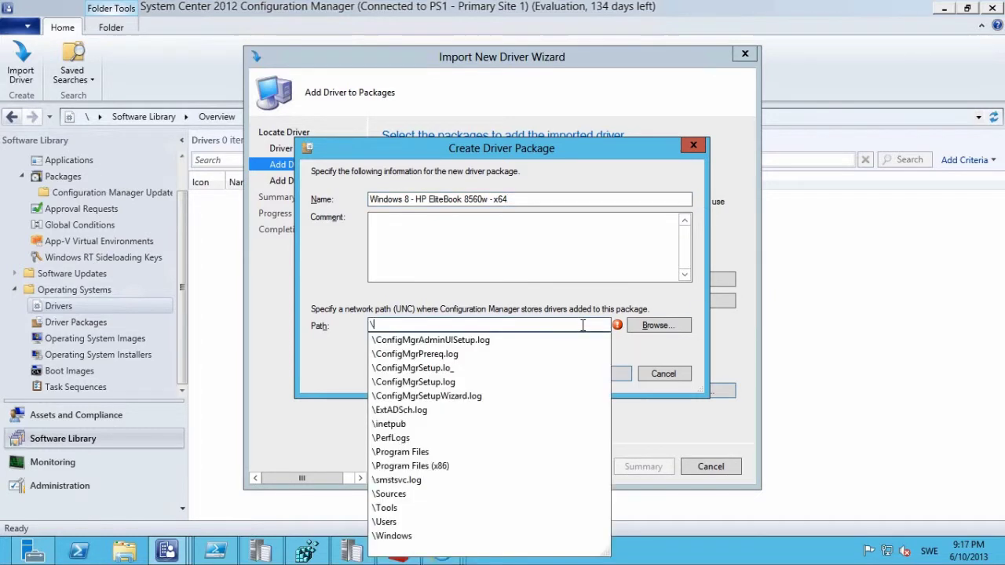
{"action": "type", "text": "\\cm"}
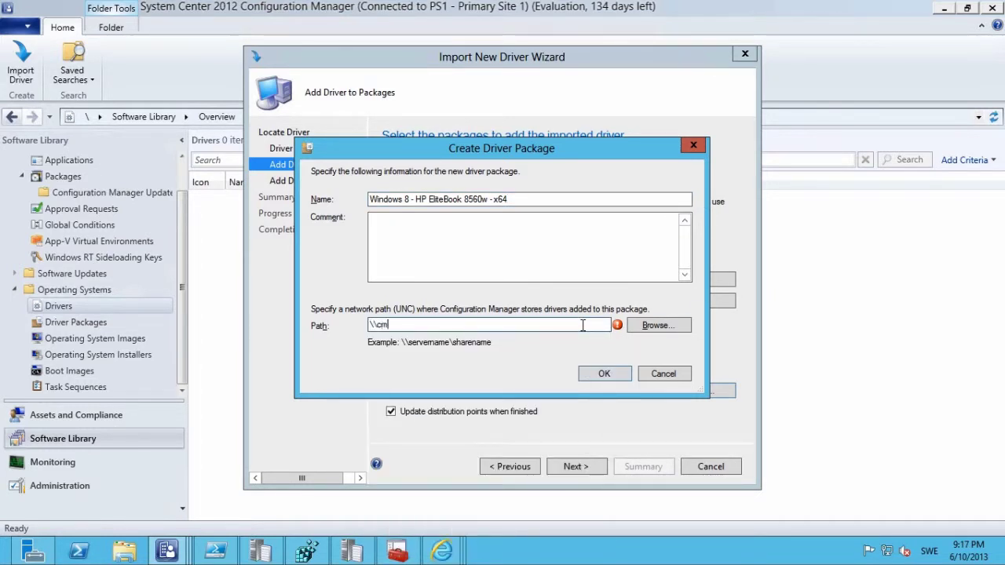
{"action": "type", "text": "01\\"}
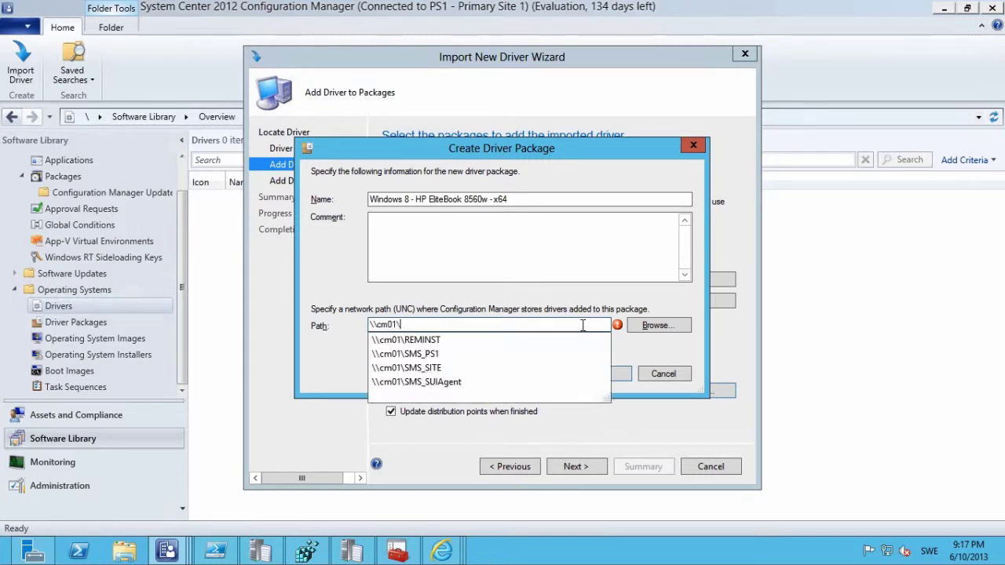
{"action": "type", "text": "sccm_sourc"}
{"action": "type", "text": "es$\\"}
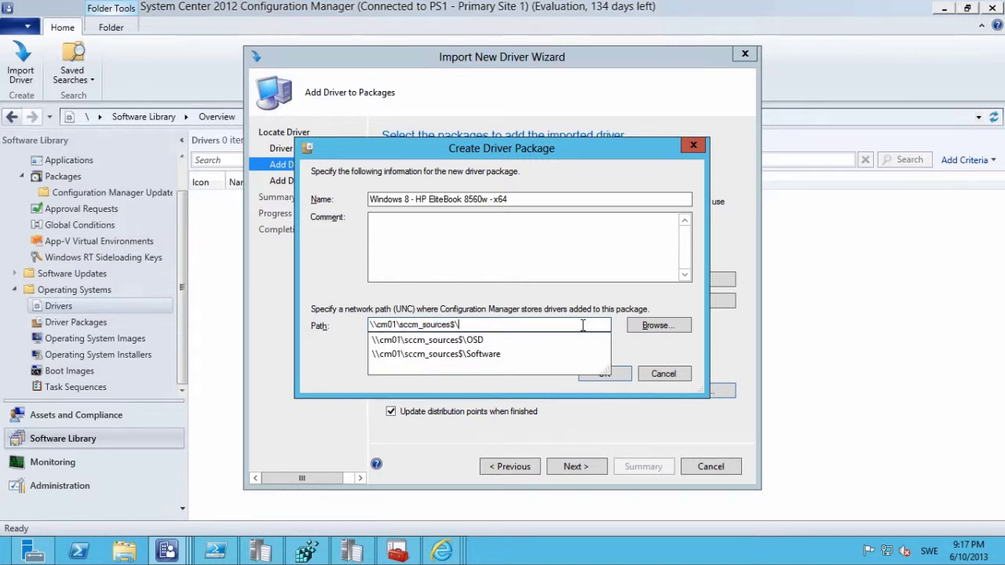
{"action": "key", "text": "Down"}
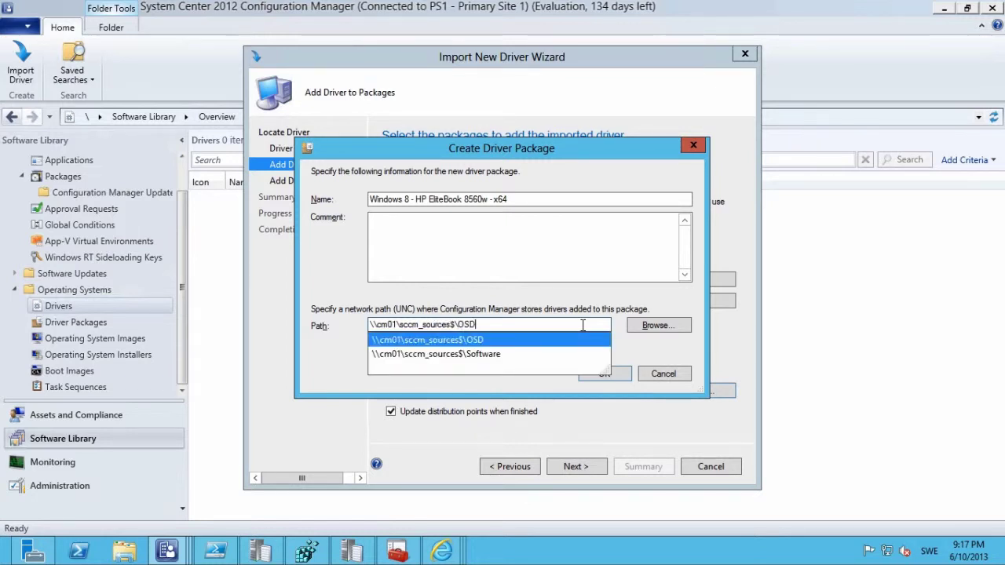
{"action": "type", "text": "\\"}
{"action": "key", "text": "Down"}
{"action": "key", "text": "Down"}
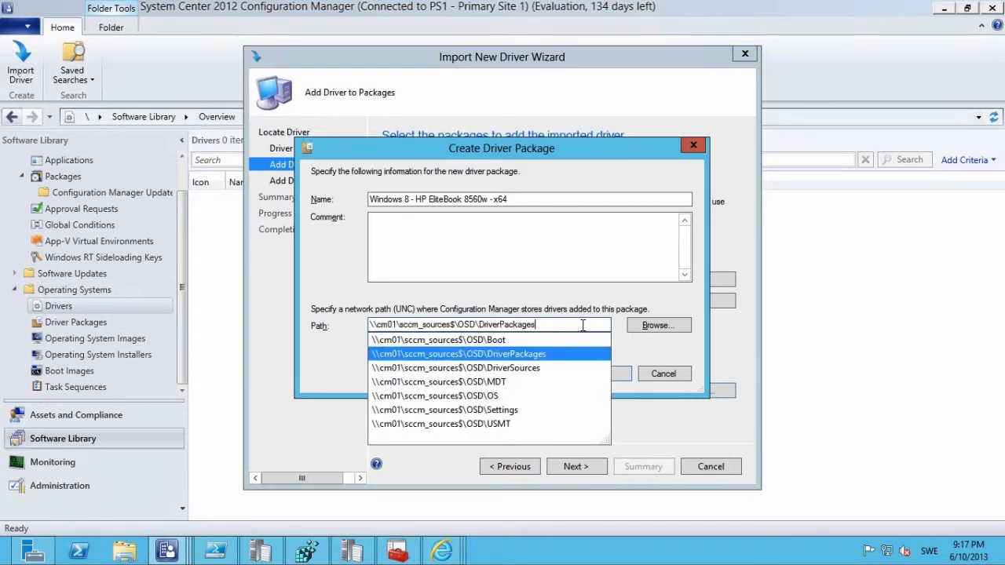
{"action": "key", "text": "Return"}
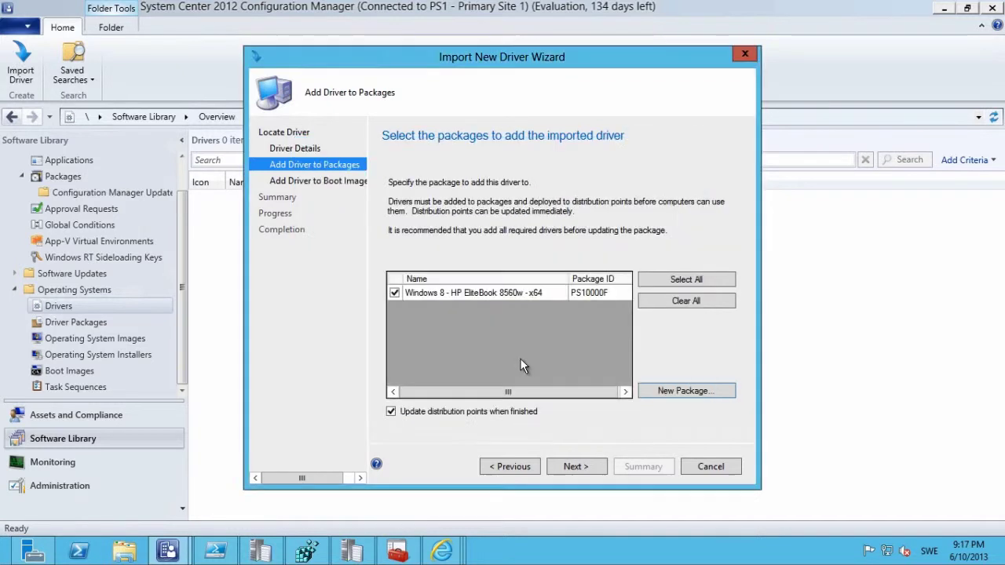
{"action": "left_click", "coordinate": [575, 467]}
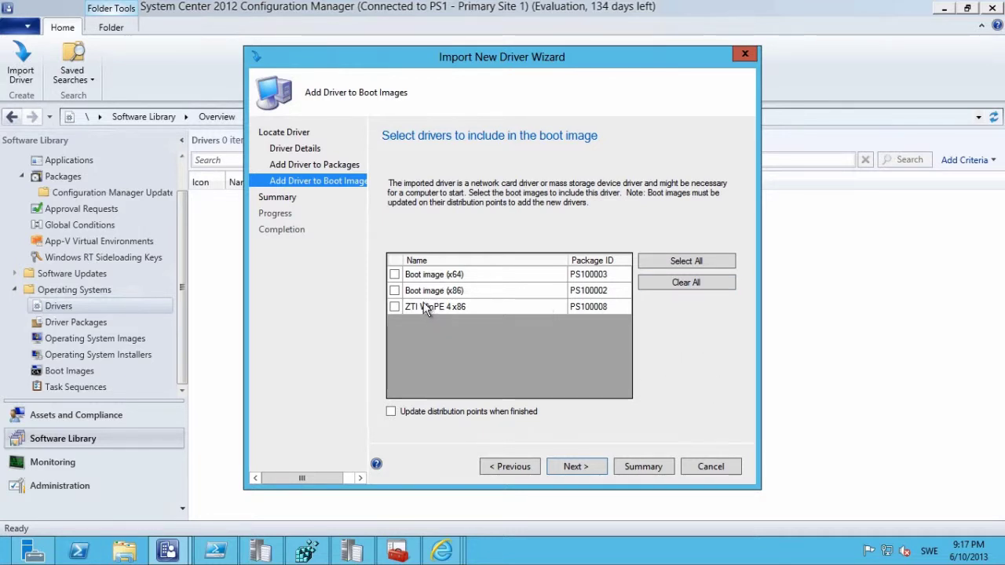
Skip boot images, run the driver import from the Summary, and close the completed wizard.
{"action": "left_click", "coordinate": [576, 467]}
{"action": "left_click", "coordinate": [575, 466]}
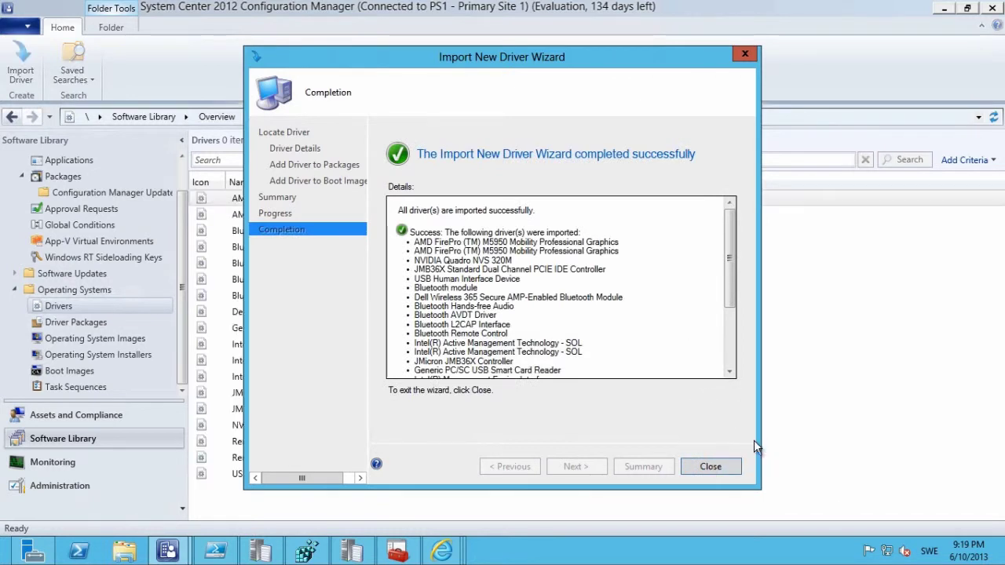
{"action": "left_click", "coordinate": [710, 466]}
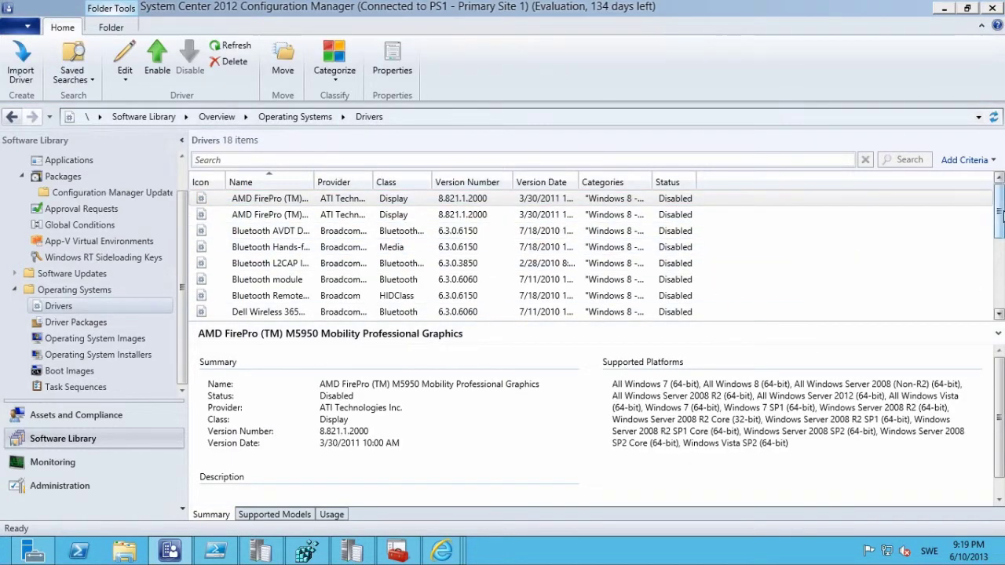
Scroll through the 18 imported drivers, then switch to Task Sequences and bring up its actions.
{"action": "left_click_drag", "start_coordinate": [998, 210], "coordinate": [999, 308]}
{"action": "scroll", "coordinate": [507, 212], "scroll_direction": "up", "scroll_amount": 4}
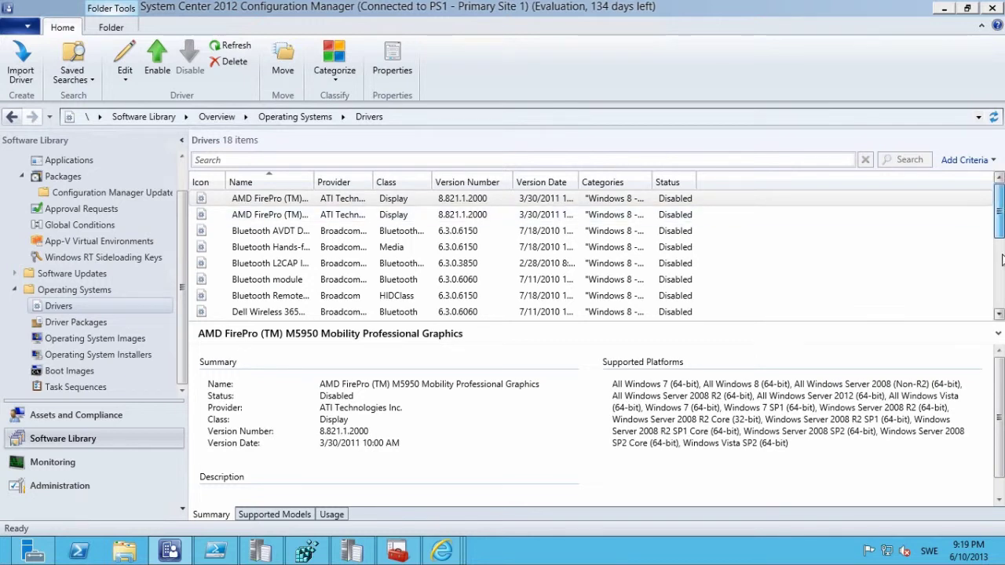
{"action": "left_click_drag", "start_coordinate": [1002, 212], "coordinate": [1002, 272]}
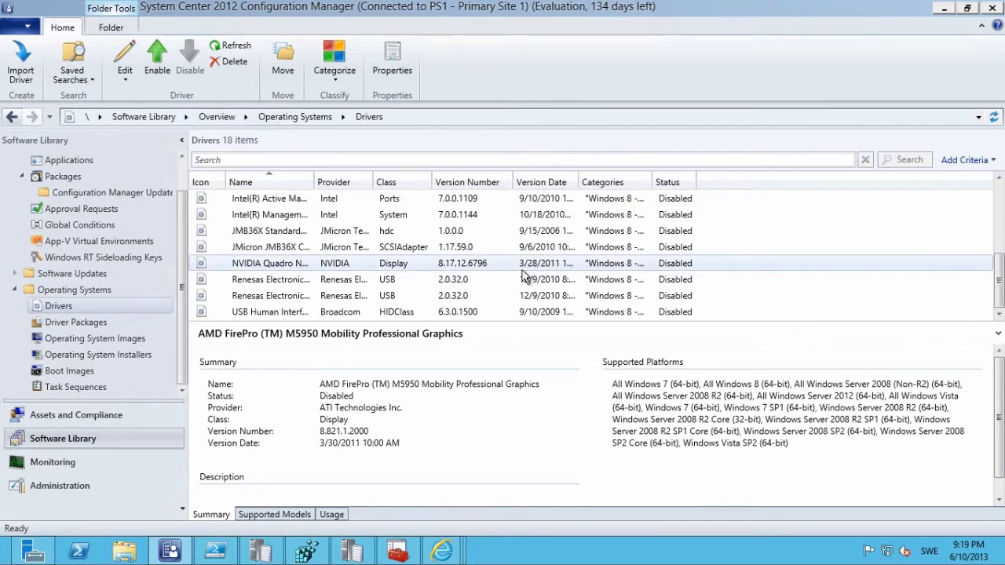
{"action": "left_click", "coordinate": [85, 390]}
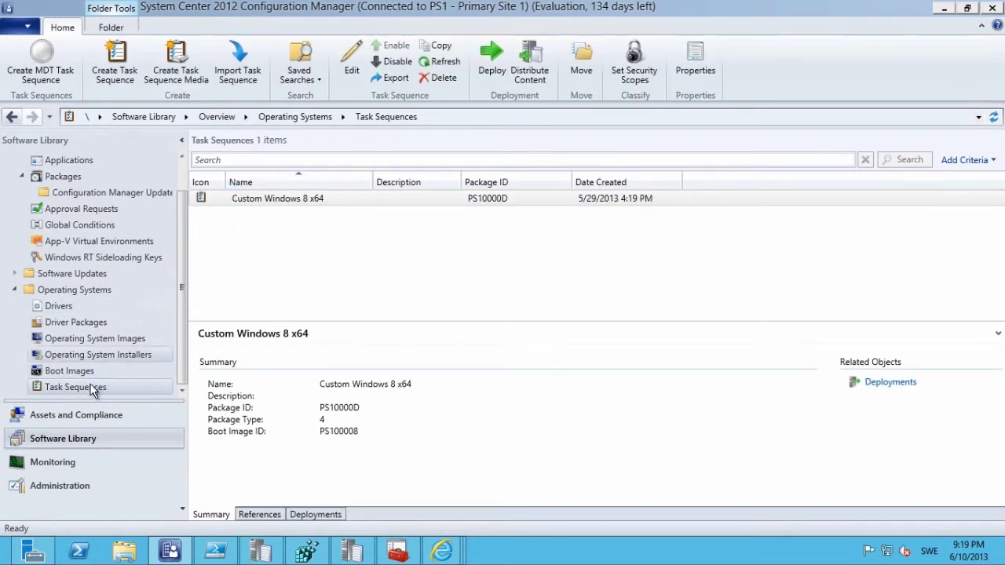
{"action": "right_click", "coordinate": [88, 388]}
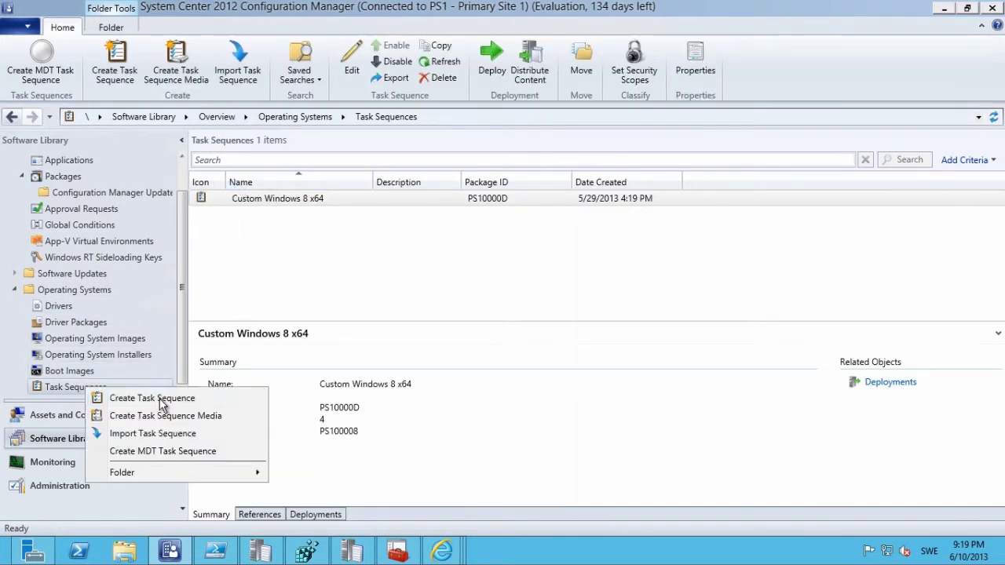
Create an MDT task sequence from the Client Task Sequence template named 'Demo Windows 8 x64'.
{"action": "left_click", "coordinate": [186, 451]}
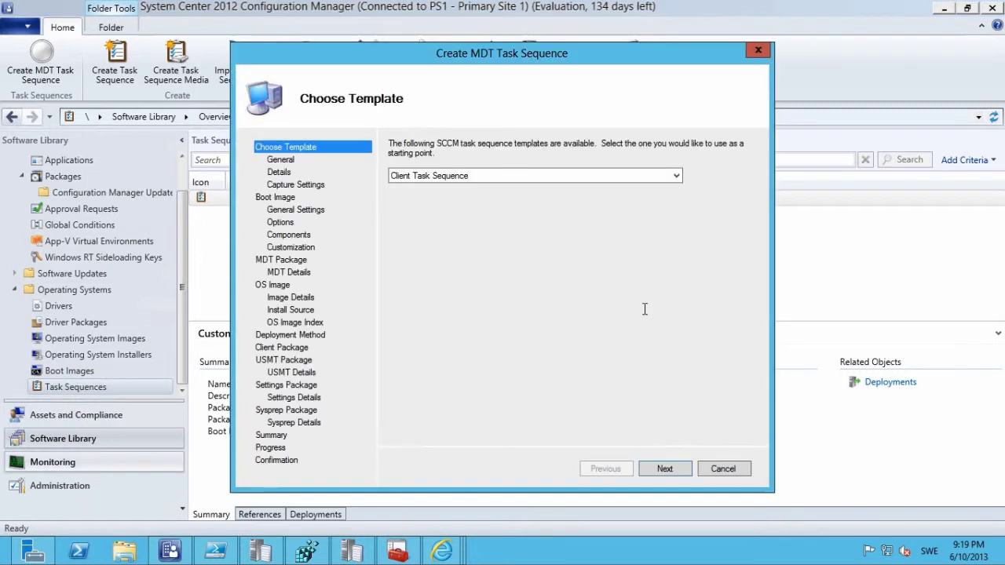
{"action": "left_click", "coordinate": [664, 469]}
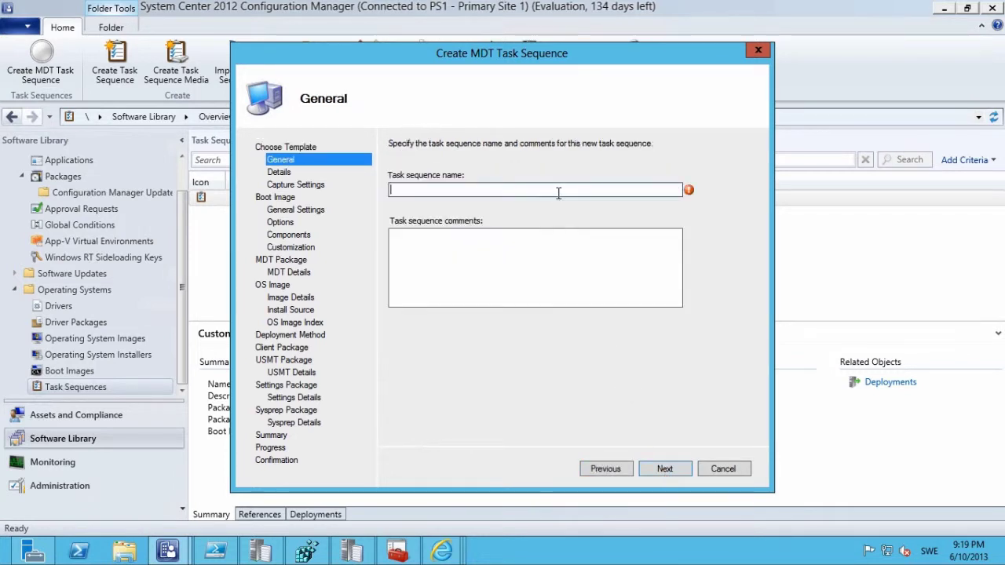
{"action": "type", "text": "Demo Windows 8 x64"}
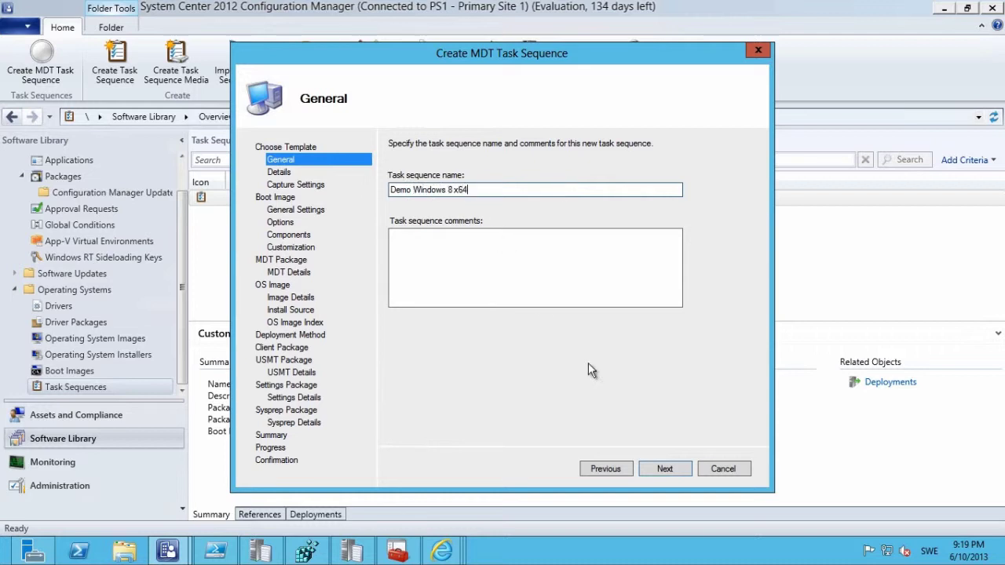
{"action": "left_click", "coordinate": [665, 466]}
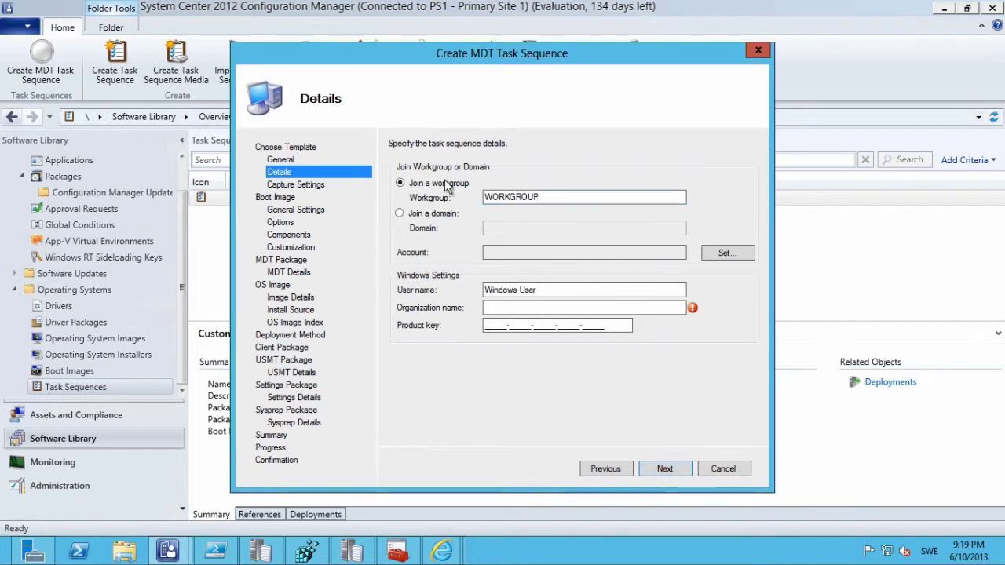
Join the domain corp.viamonstra.com, entering the domain join account and its password.
{"action": "left_click", "coordinate": [422, 216]}
{"action": "left_click", "coordinate": [531, 228]}
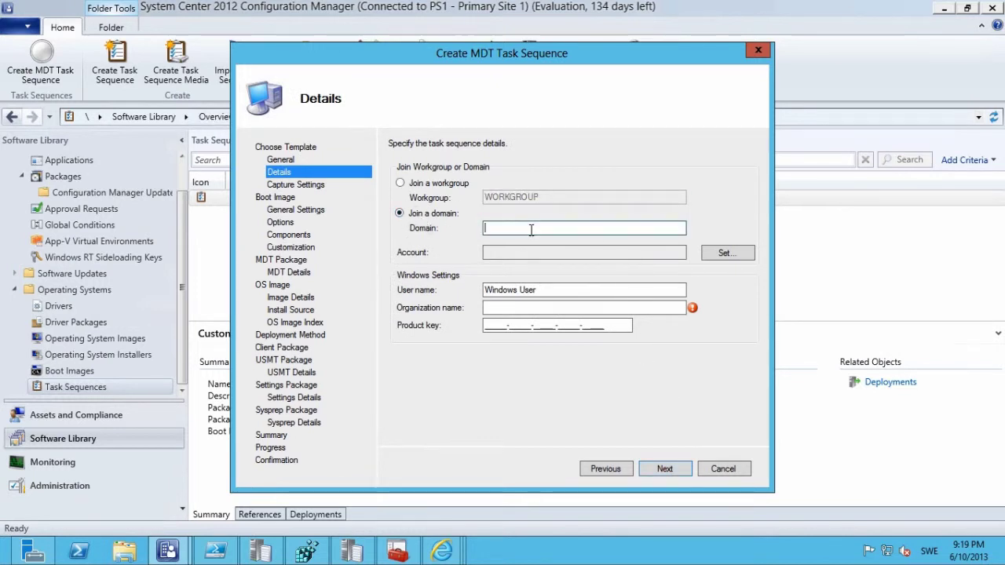
{"action": "type", "text": "corp.viamonstra.com"}
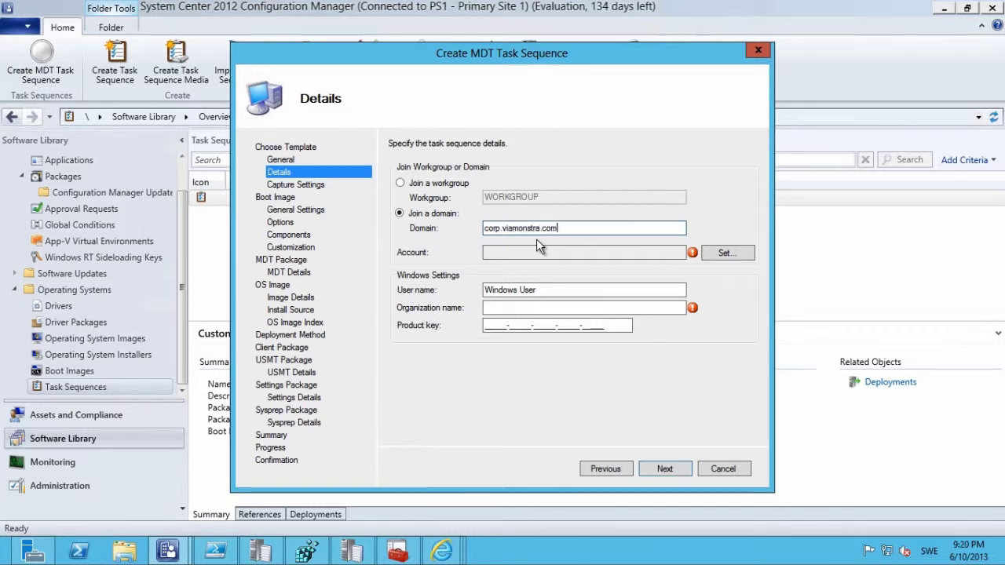
{"action": "left_click", "coordinate": [742, 255]}
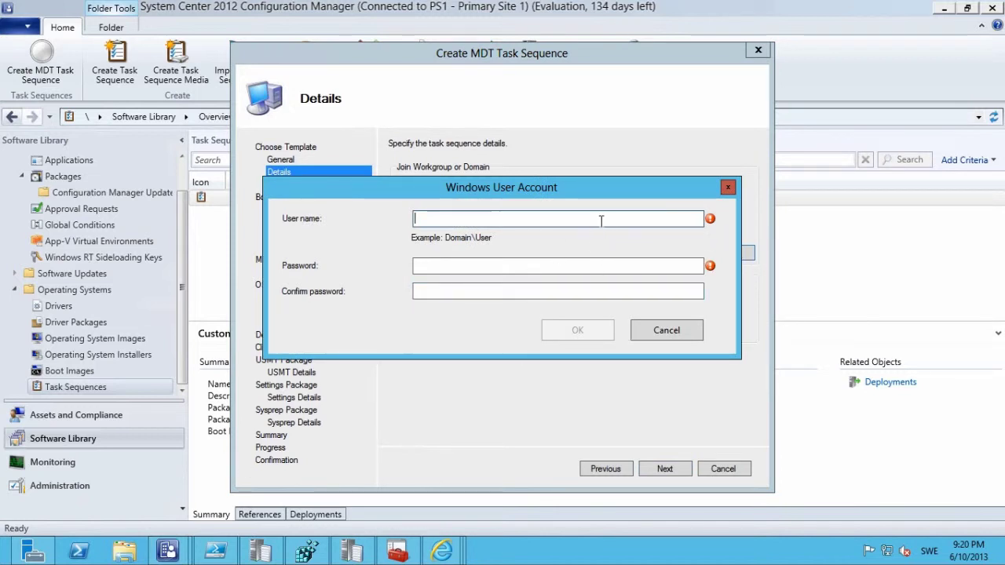
{"action": "type", "text": "viamons"}
{"action": "key", "text": "BackSpace"}
{"action": "key", "text": "BackSpace"}
{"action": "key", "text": "BackSpace"}
{"action": "key", "text": "BackSpace"}
{"action": "key", "text": "BackSpace"}
{"action": "key", "text": "BackSpace"}
{"action": "key", "text": "BackSpace"}
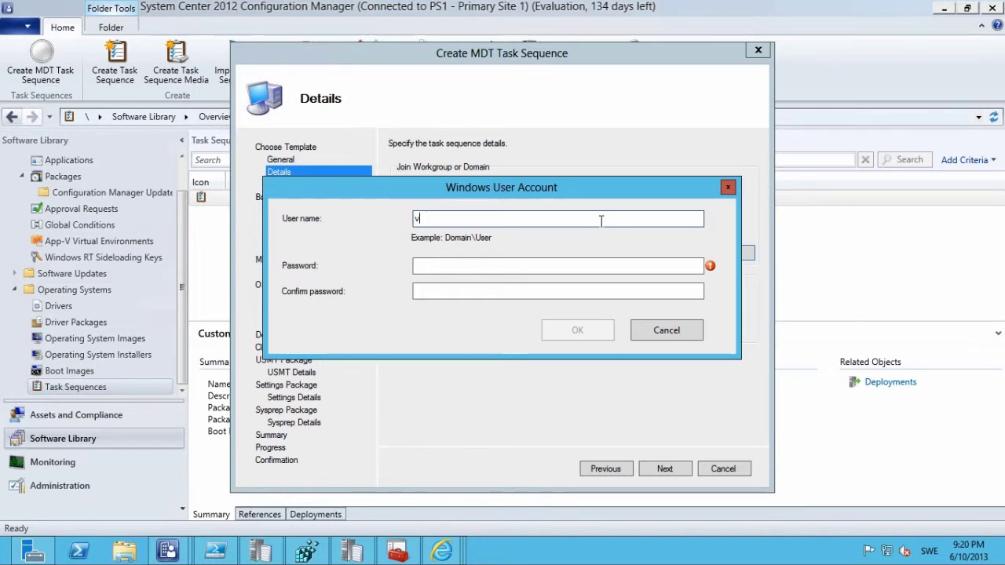
{"action": "type", "text": "viamonstr"}
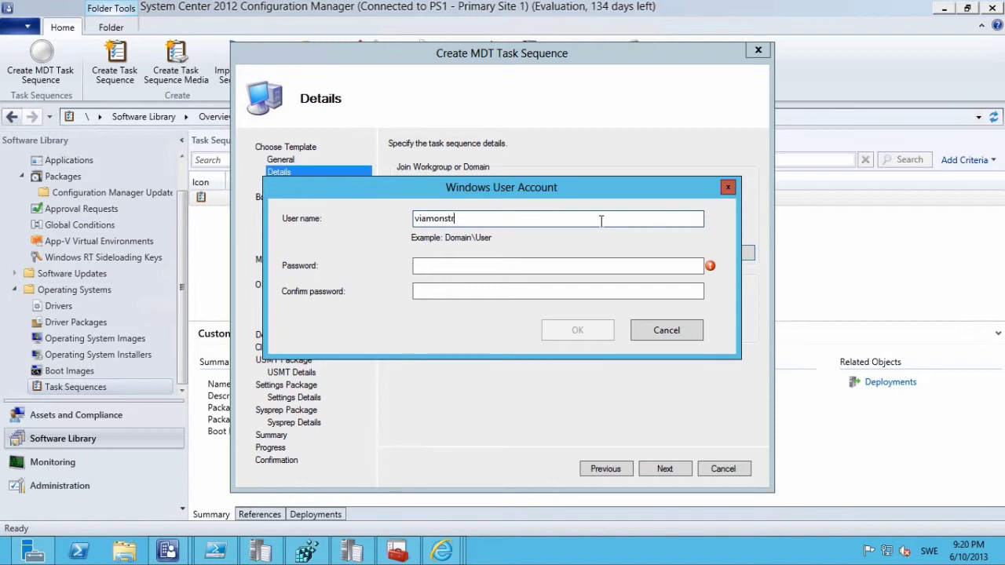
{"action": "type", "text": "a\\"}
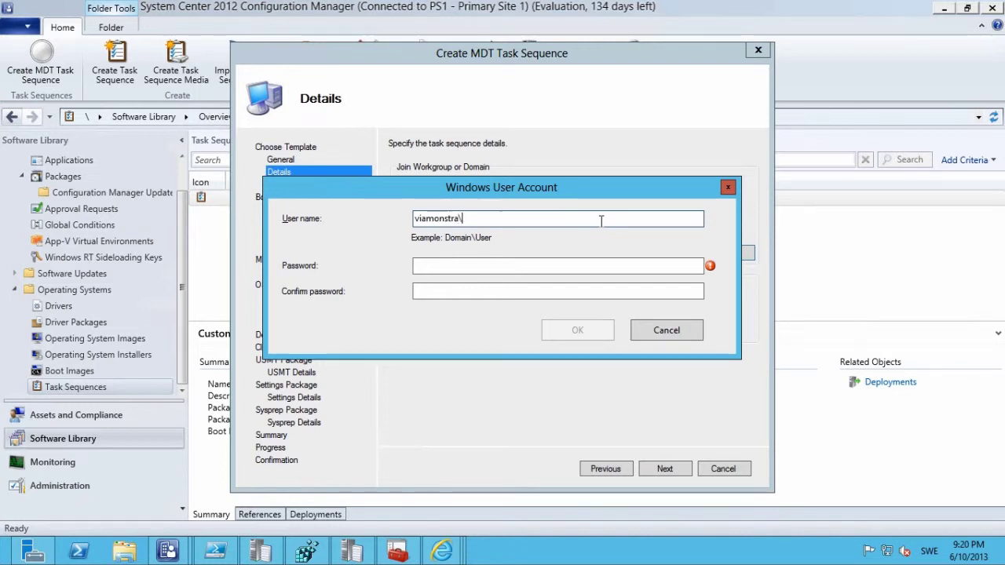
{"action": "type", "text": "CM_JD"}
{"action": "key", "text": "Tab"}
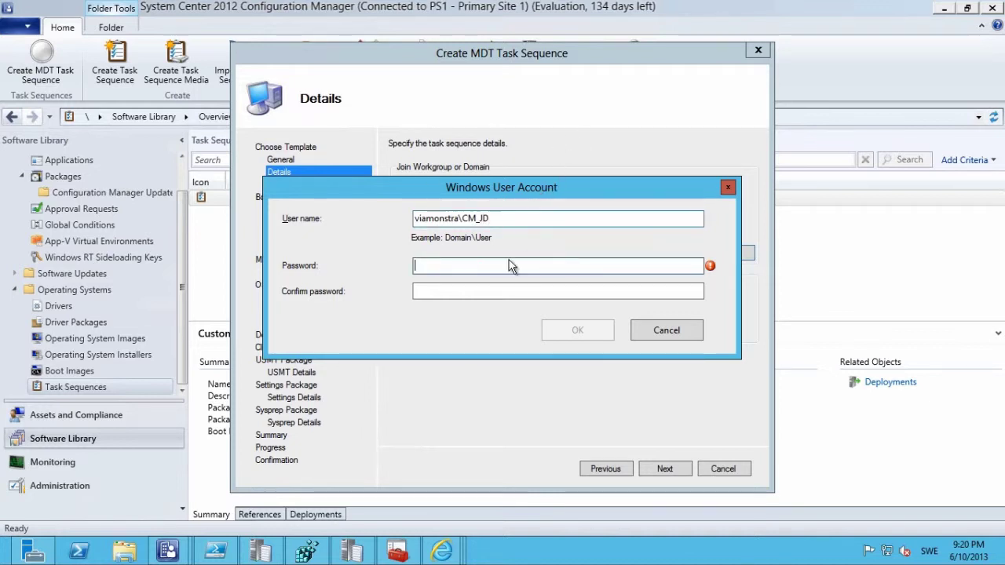
{"action": "type", "text": "P@s"}
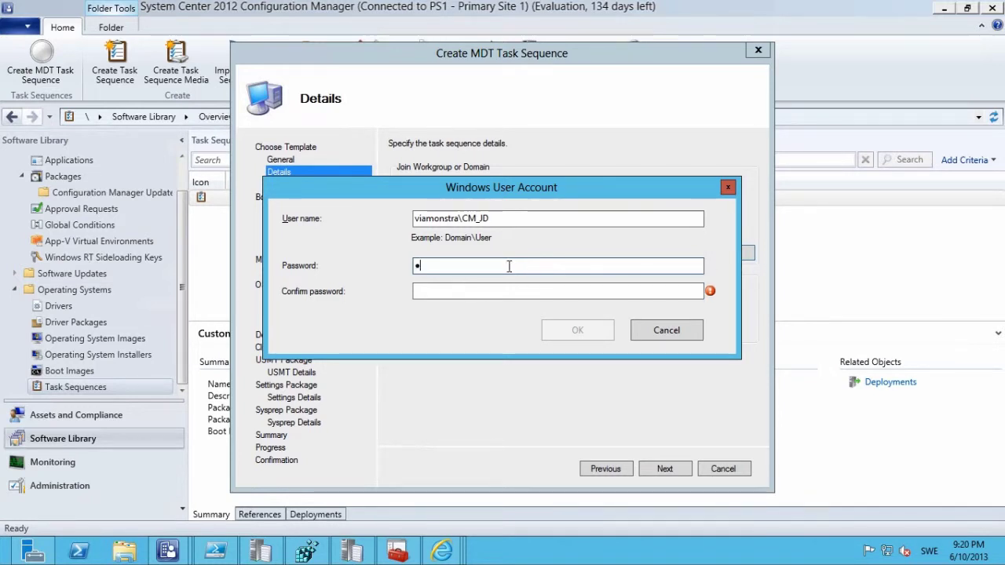
{"action": "type", "text": "sw0rd"}
{"action": "key", "text": "Tab"}
{"action": "type", "text": "P@ssw0rd"}
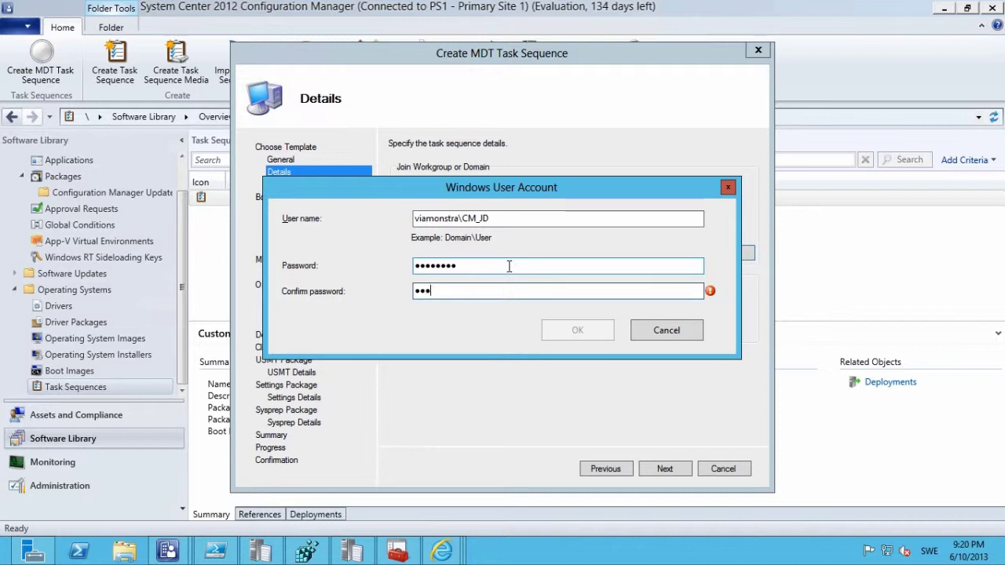
{"action": "left_click", "coordinate": [552, 330]}
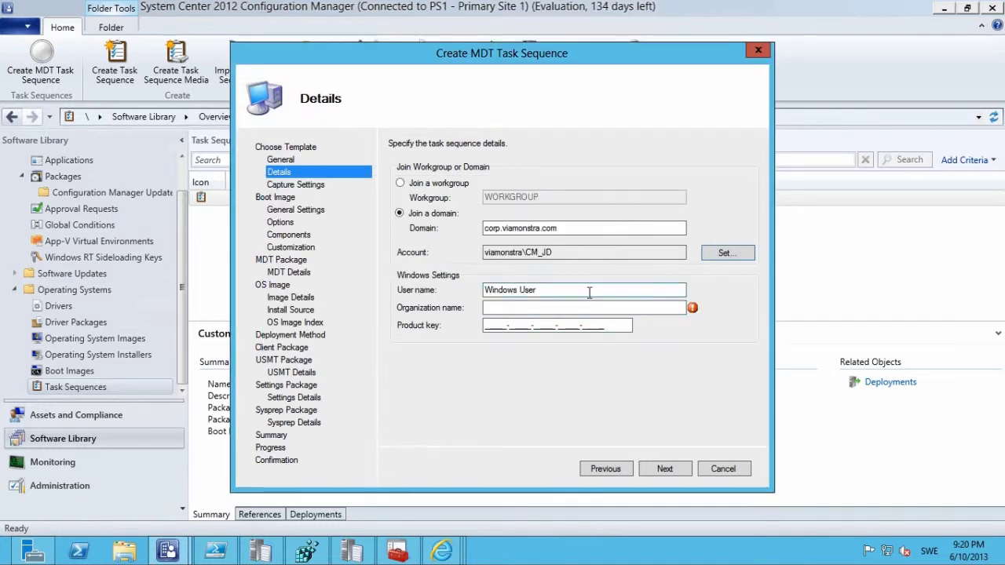
Set User and Organization names to ViaMonstra, then pass Capture Settings with never capture.
{"action": "left_click_drag", "start_coordinate": [585, 291], "coordinate": [338, 297]}
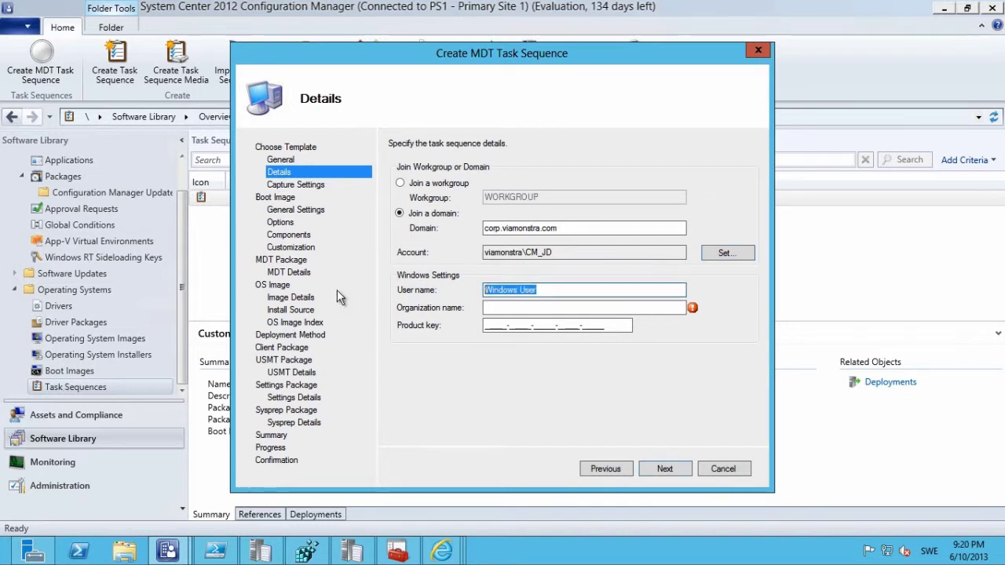
{"action": "type", "text": "ViaMonstra"}
{"action": "key", "text": "ctrl+a"}
{"action": "key", "text": "ctrl+c"}
{"action": "key", "text": "Tab"}
{"action": "key", "text": "ctrl+v"}
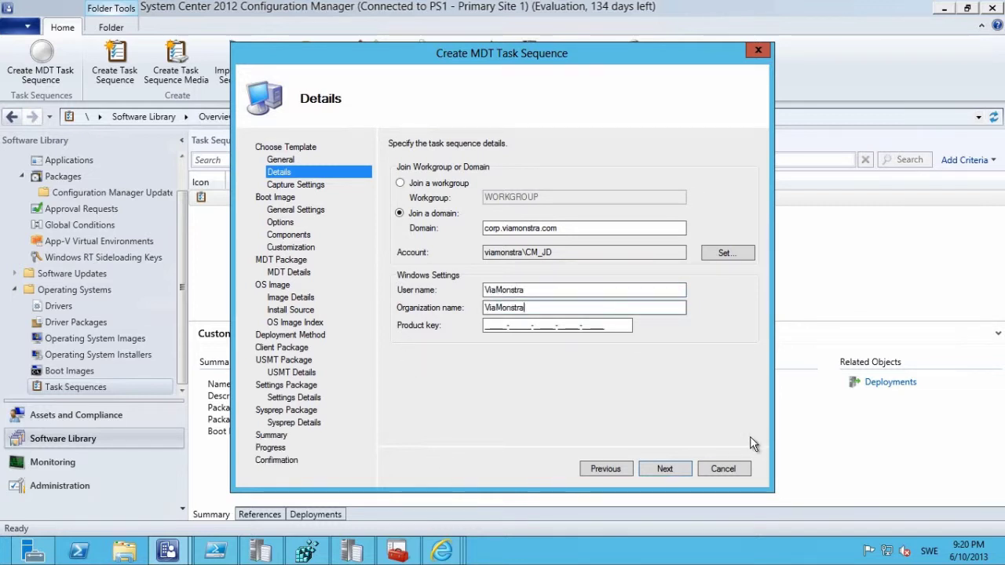
{"action": "left_click", "coordinate": [677, 466]}
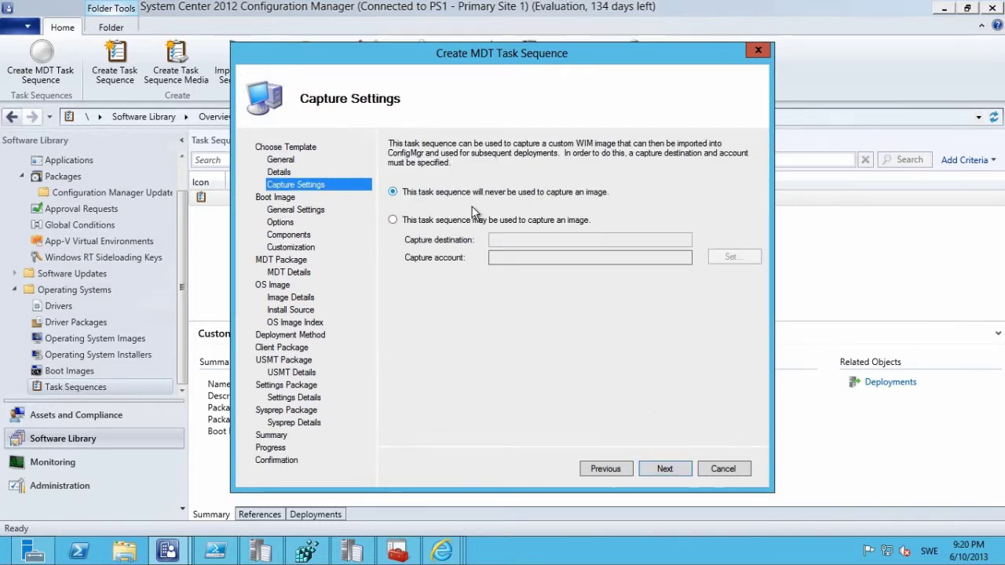
{"action": "left_click", "coordinate": [662, 468]}
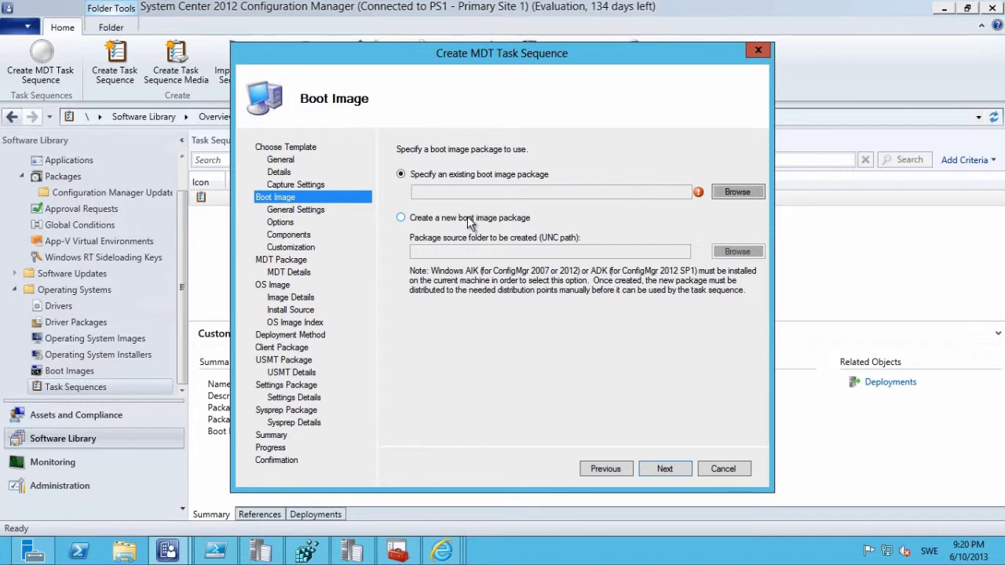
Select ZTI WinPE 4 x86 en-US as the boot image.
{"action": "left_click", "coordinate": [734, 193]}
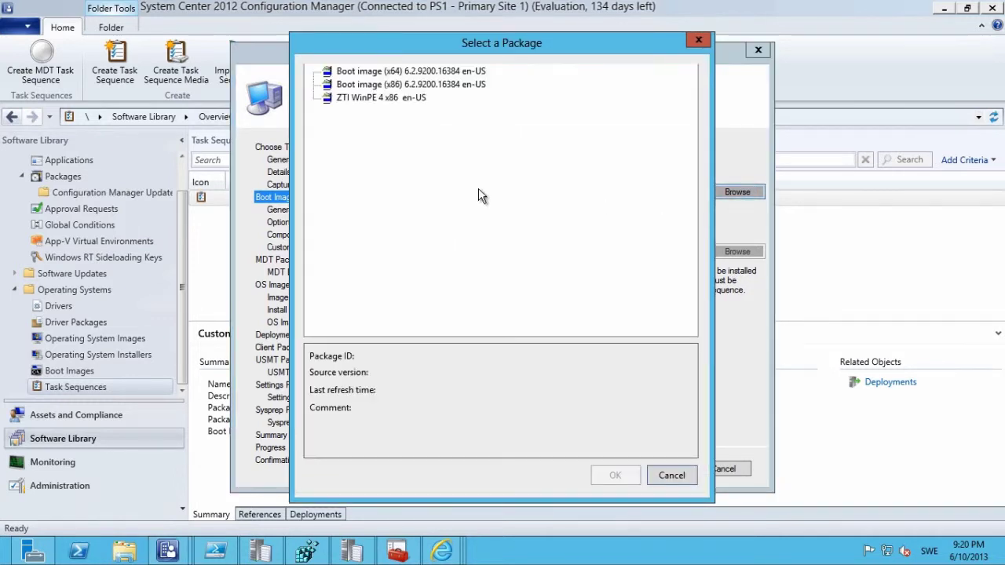
{"action": "left_click", "coordinate": [404, 98]}
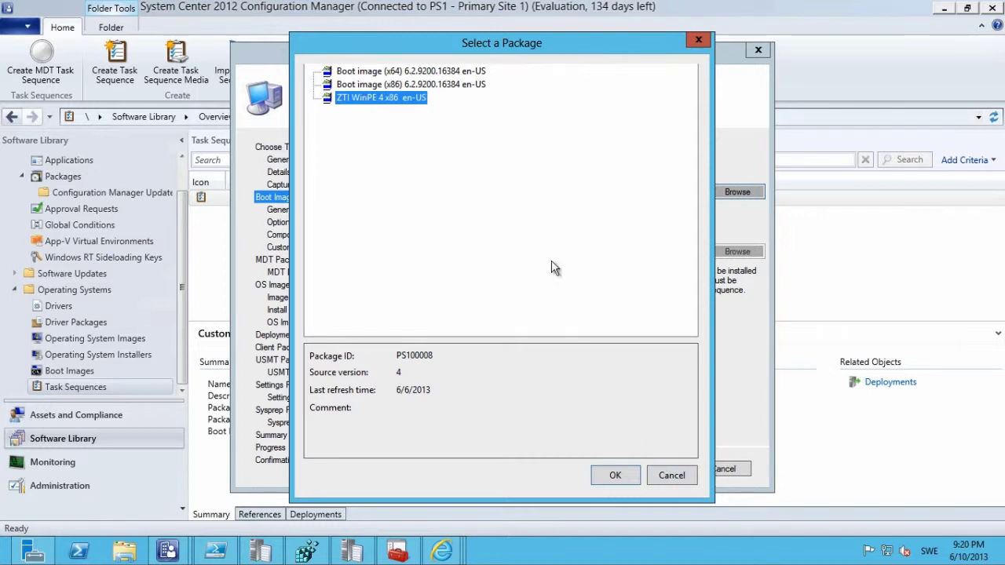
{"action": "left_click", "coordinate": [616, 477]}
{"action": "left_click", "coordinate": [662, 469]}
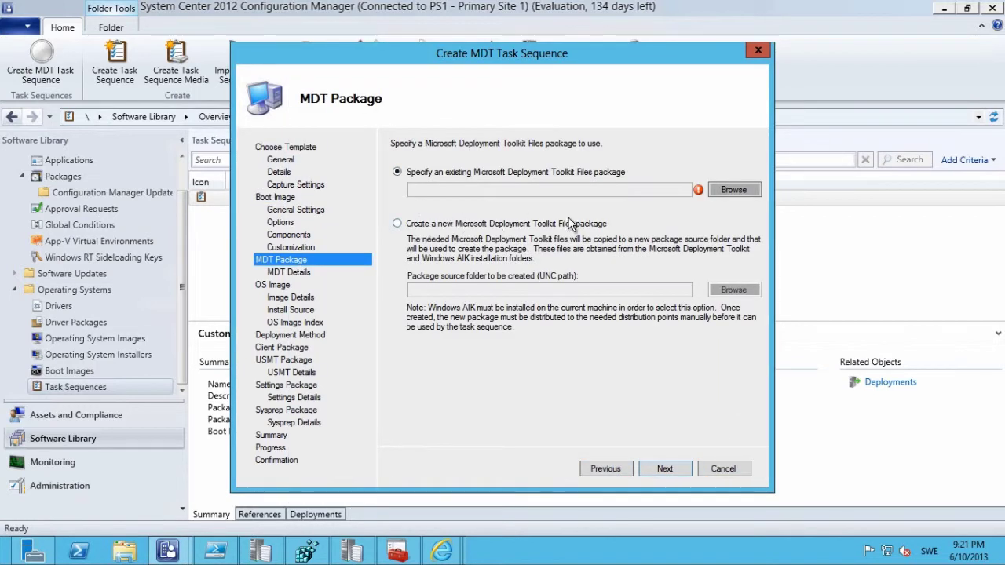
Use the existing MDT 2012 Update 1 package for the MDT files.
{"action": "left_click", "coordinate": [732, 189]}
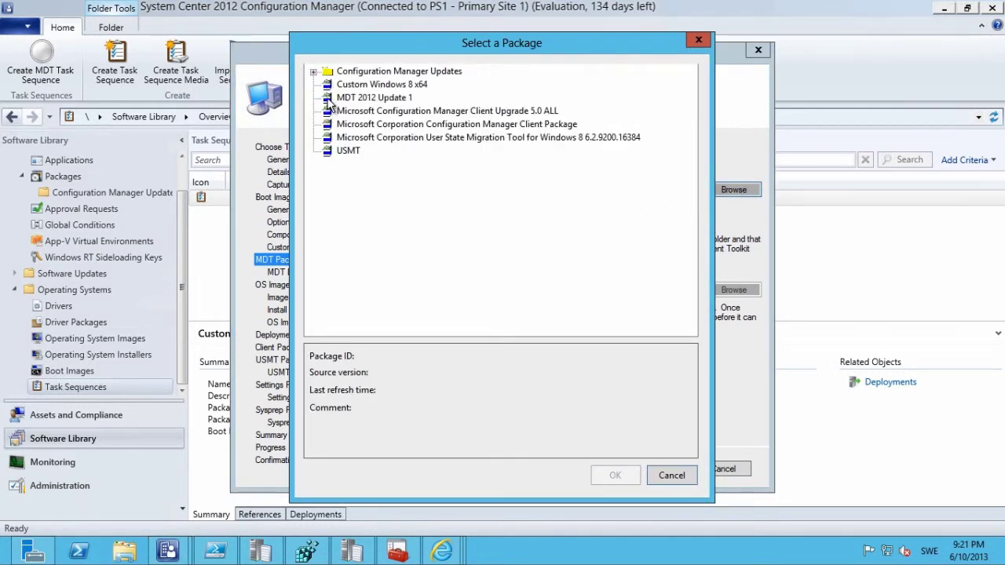
{"action": "left_click", "coordinate": [337, 98]}
{"action": "left_click", "coordinate": [615, 475]}
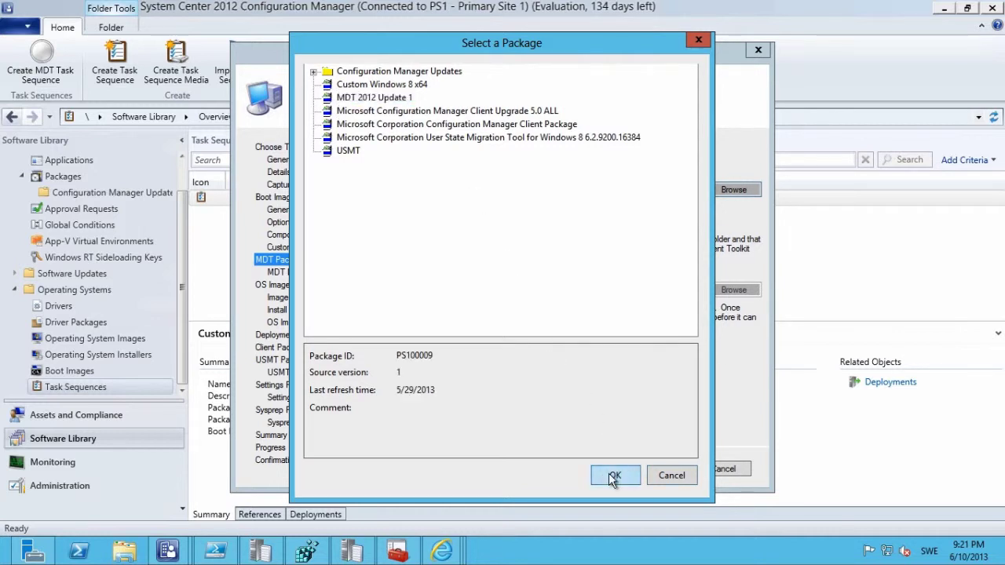
{"action": "left_click", "coordinate": [665, 469]}
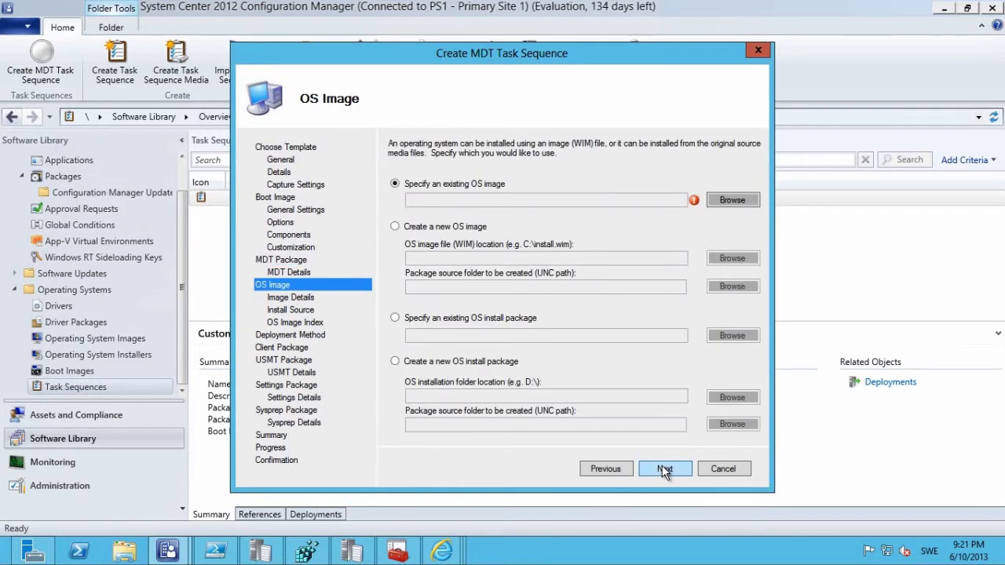
Choose REFW8-X64-001 en-US as the OS image and keep Zero Touch Installation.
{"action": "left_click", "coordinate": [730, 199]}
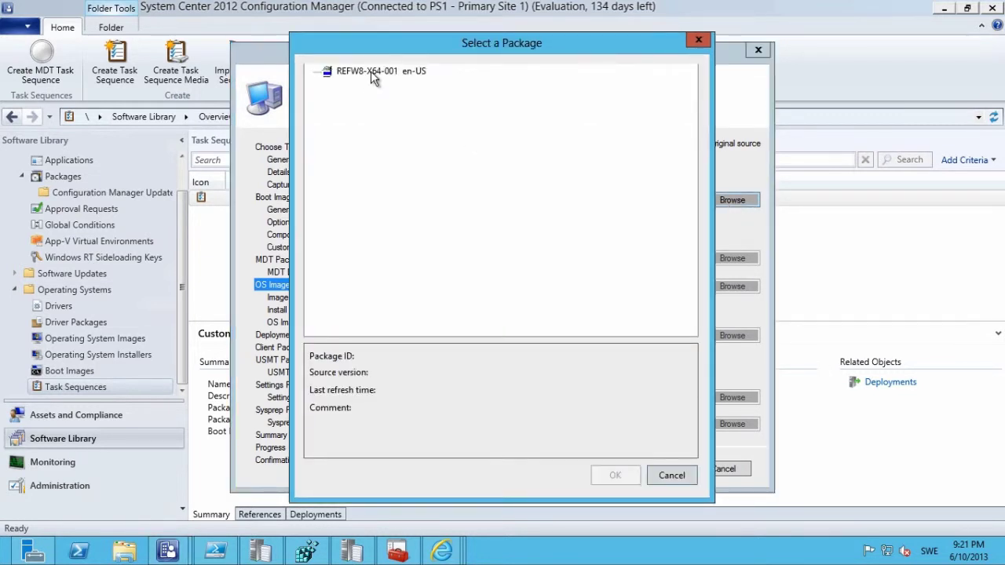
{"action": "left_click", "coordinate": [377, 71]}
{"action": "left_click", "coordinate": [607, 476]}
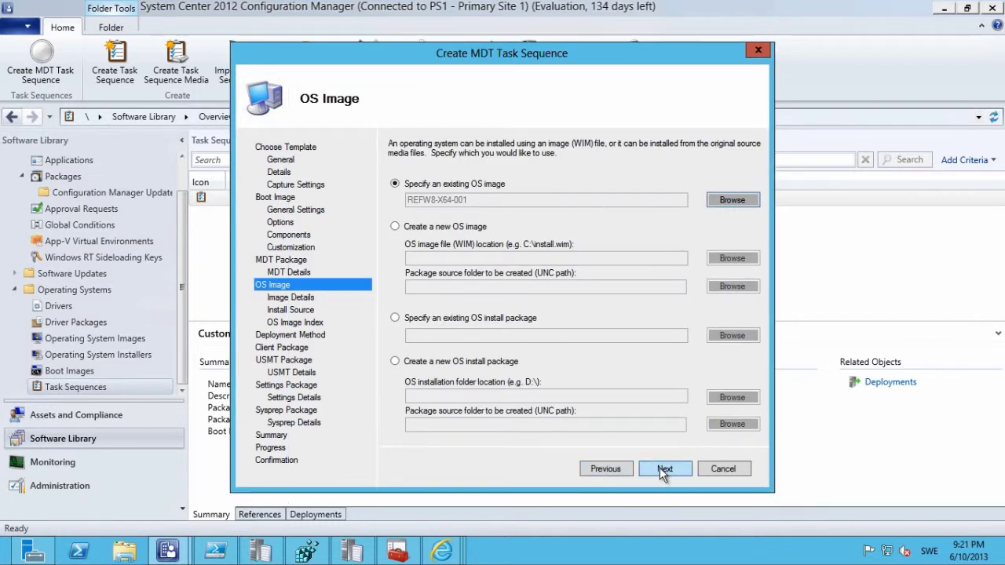
{"action": "left_click", "coordinate": [663, 469]}
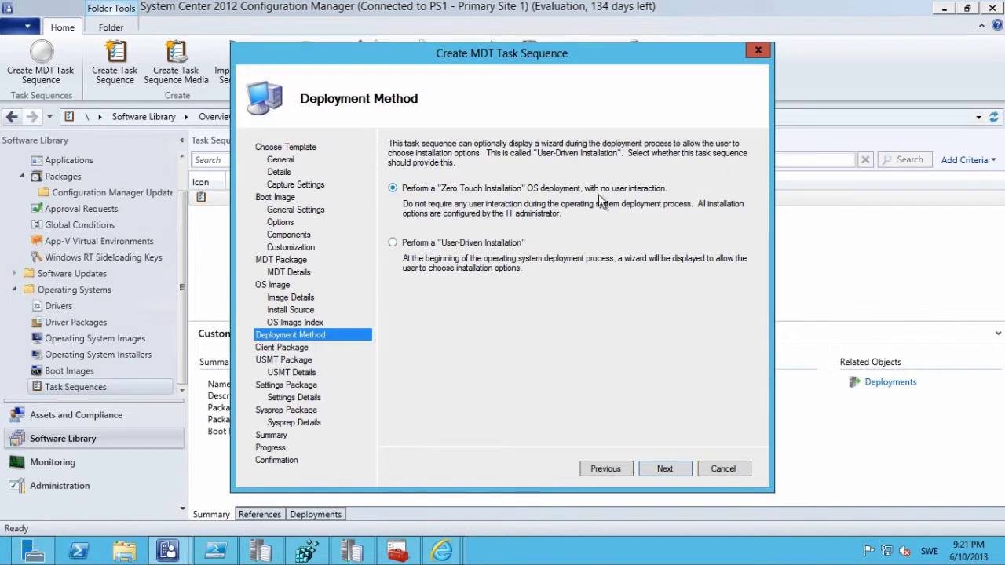
{"action": "left_click", "coordinate": [663, 469]}
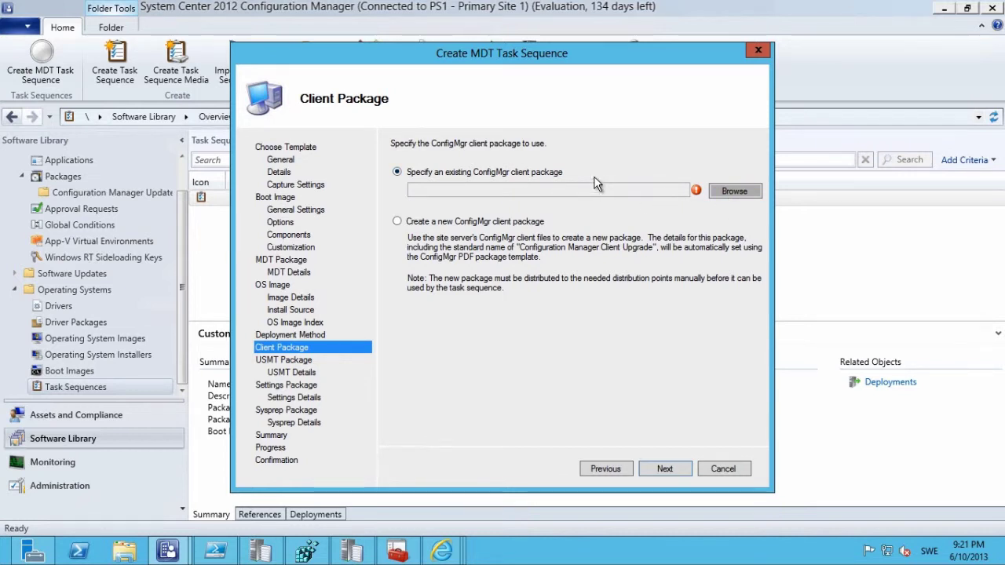
Opt to create a new ConfigMgr client package and select the existing USMT package.
{"action": "left_click", "coordinate": [448, 224]}
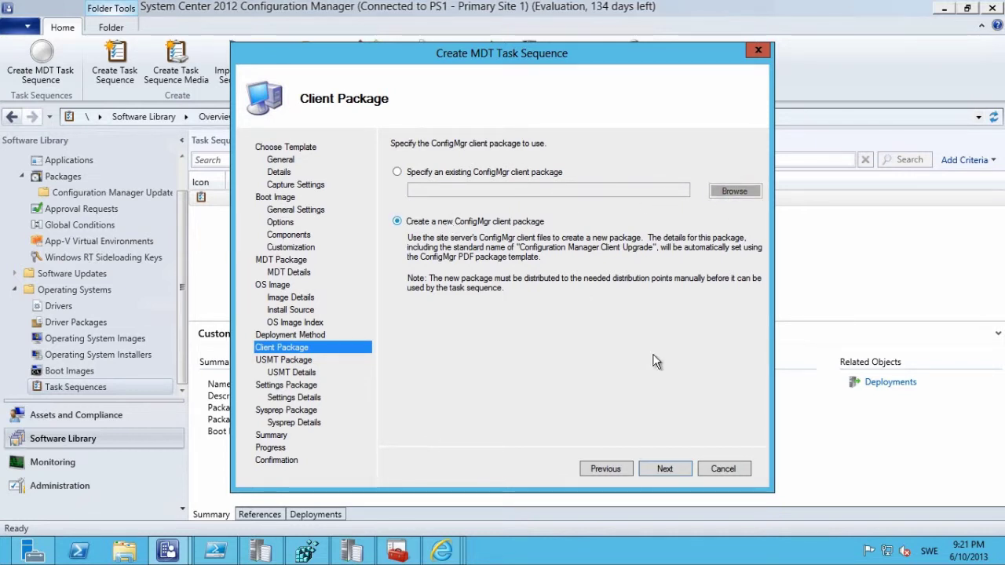
{"action": "left_click", "coordinate": [662, 470]}
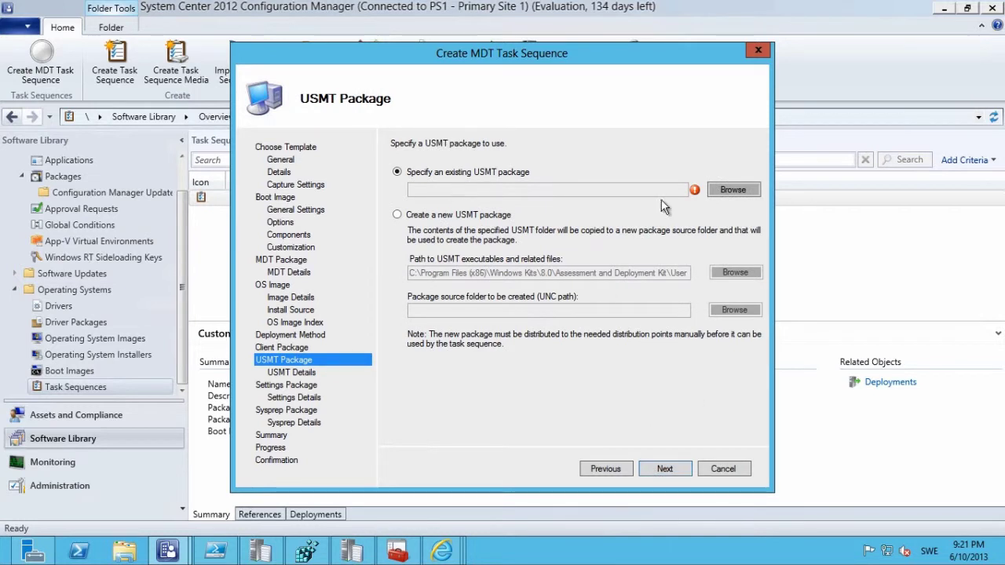
{"action": "left_click", "coordinate": [733, 191]}
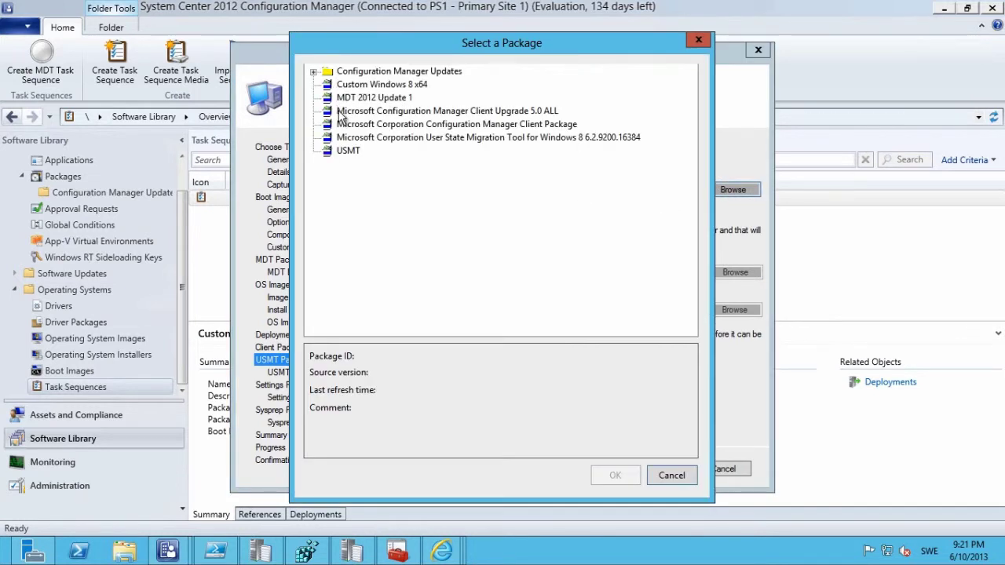
{"action": "left_click", "coordinate": [346, 151]}
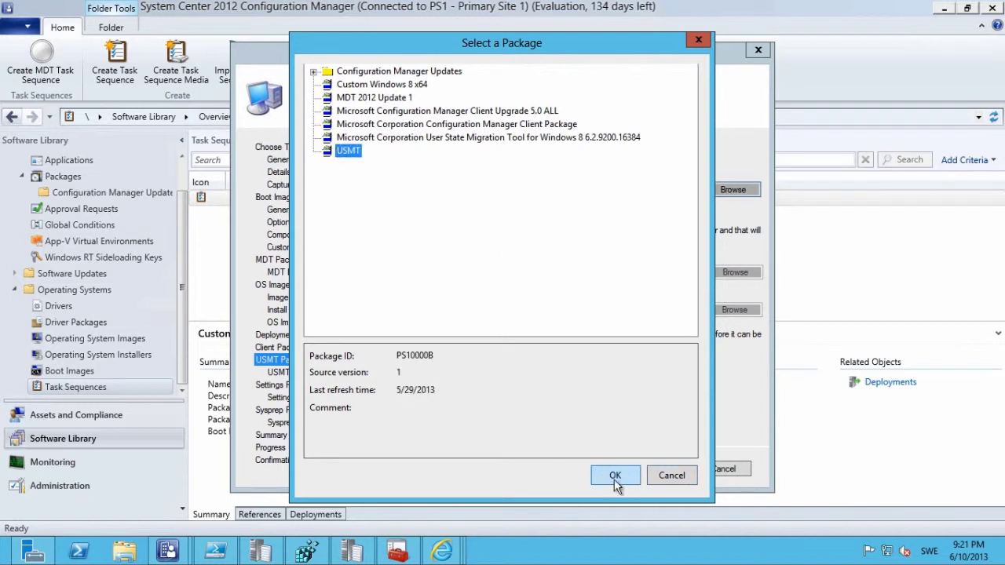
{"action": "left_click", "coordinate": [615, 476]}
{"action": "left_click", "coordinate": [663, 469]}
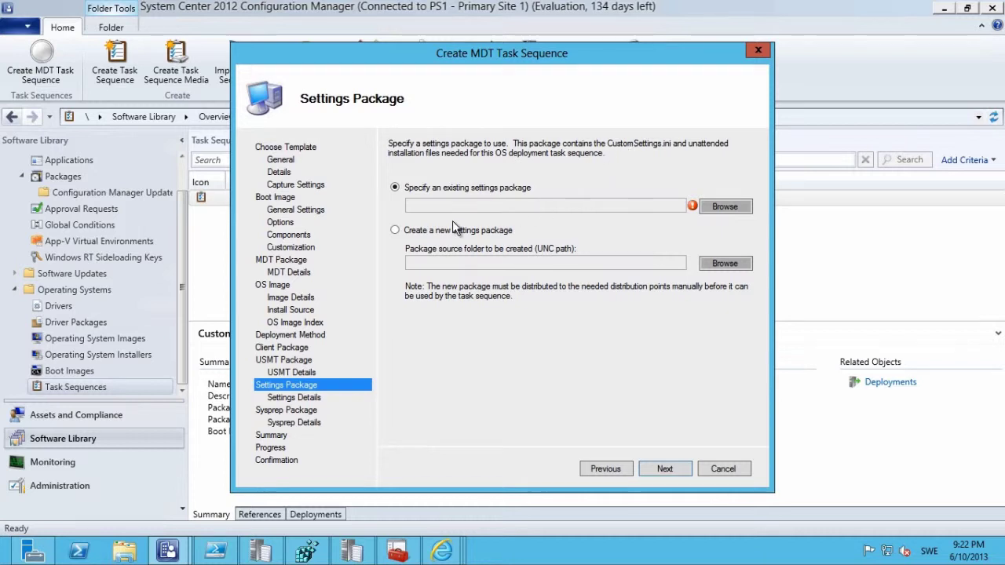
Select Custom Windows 8 x64 as the settings package.
{"action": "left_click", "coordinate": [714, 206]}
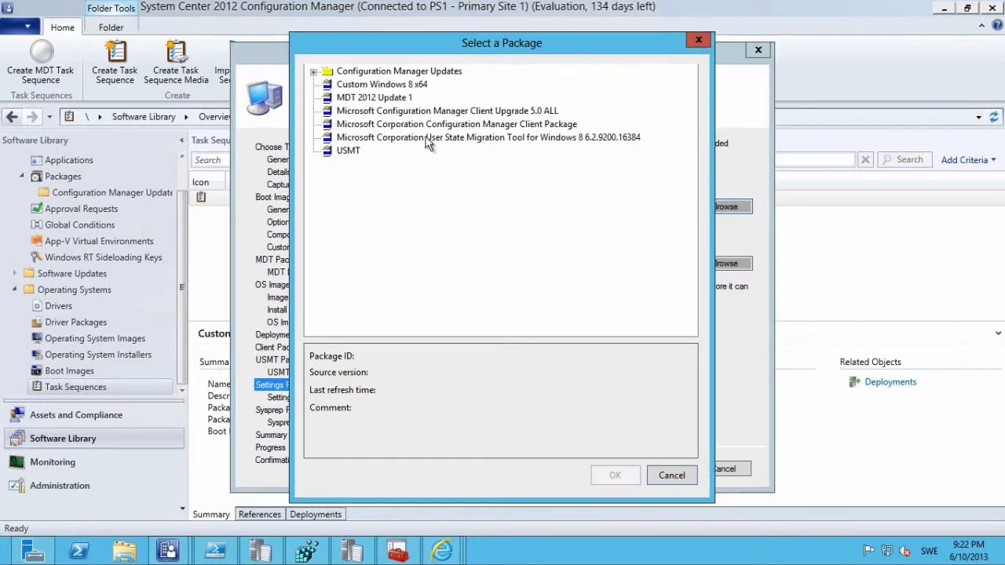
{"action": "left_click", "coordinate": [382, 85]}
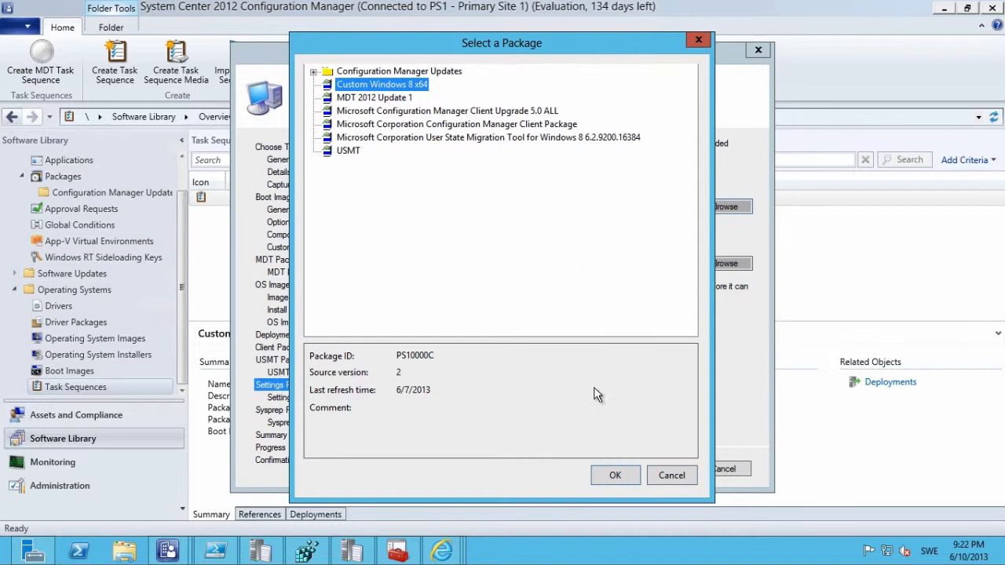
{"action": "left_click", "coordinate": [616, 477]}
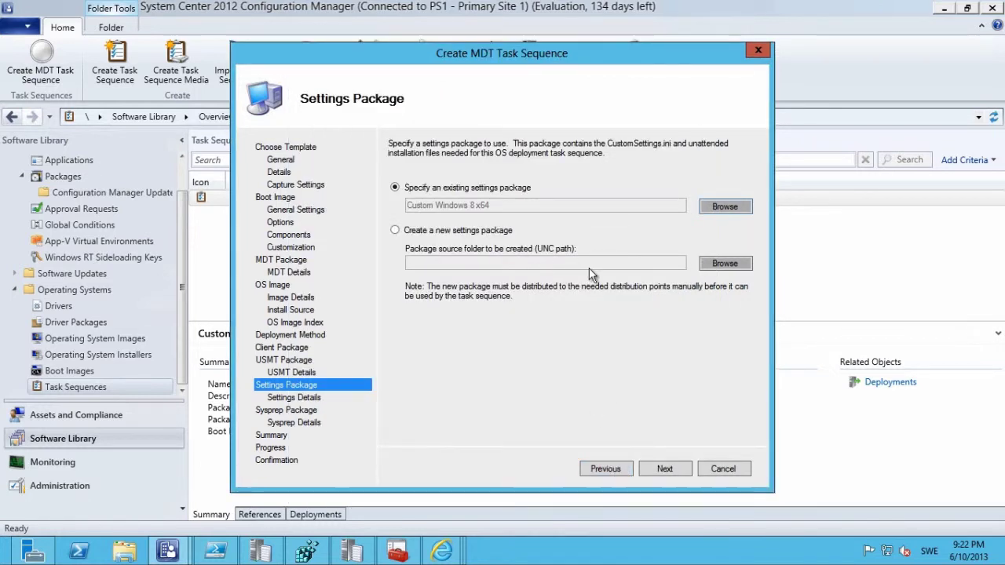
{"action": "left_click", "coordinate": [659, 466]}
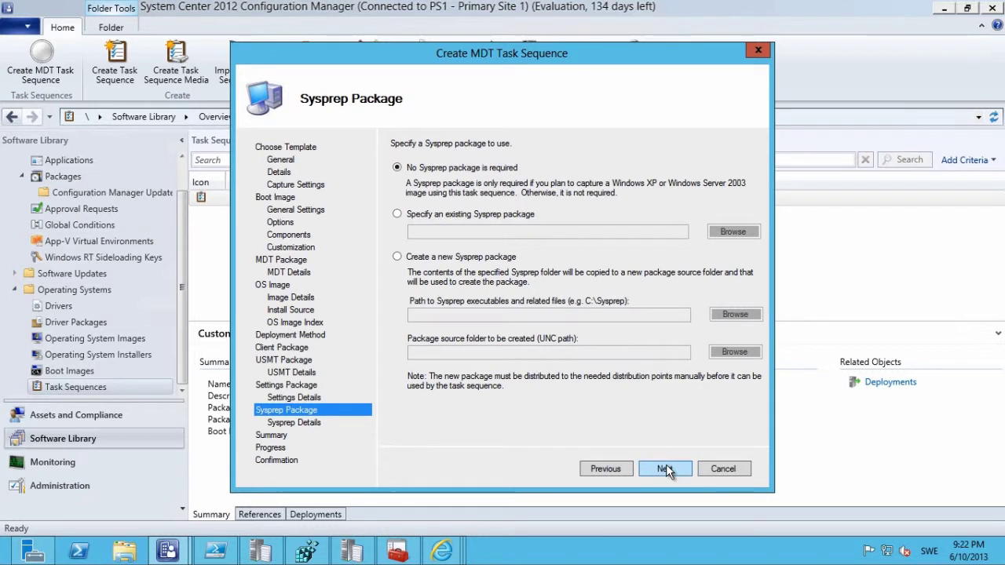
Skip the Sysprep package and finish creating the Demo Windows 8 x64 task sequence.
{"action": "left_click", "coordinate": [665, 469]}
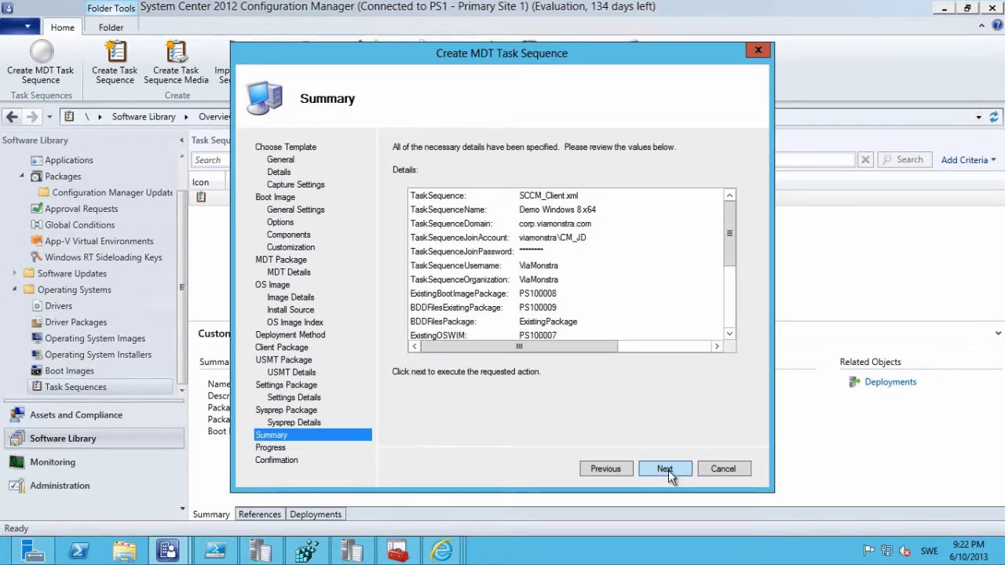
{"action": "left_click", "coordinate": [667, 470]}
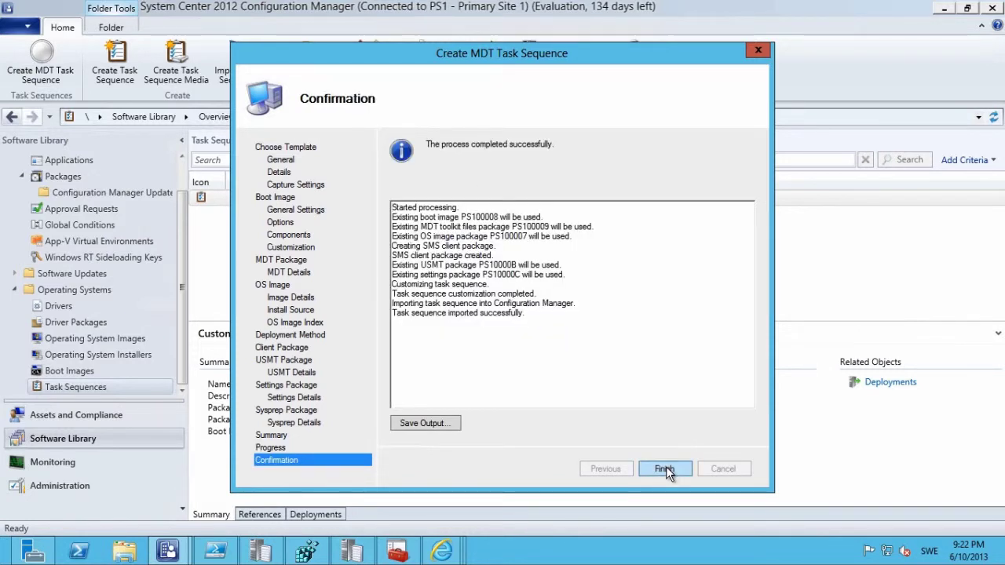
{"action": "left_click", "coordinate": [665, 470]}
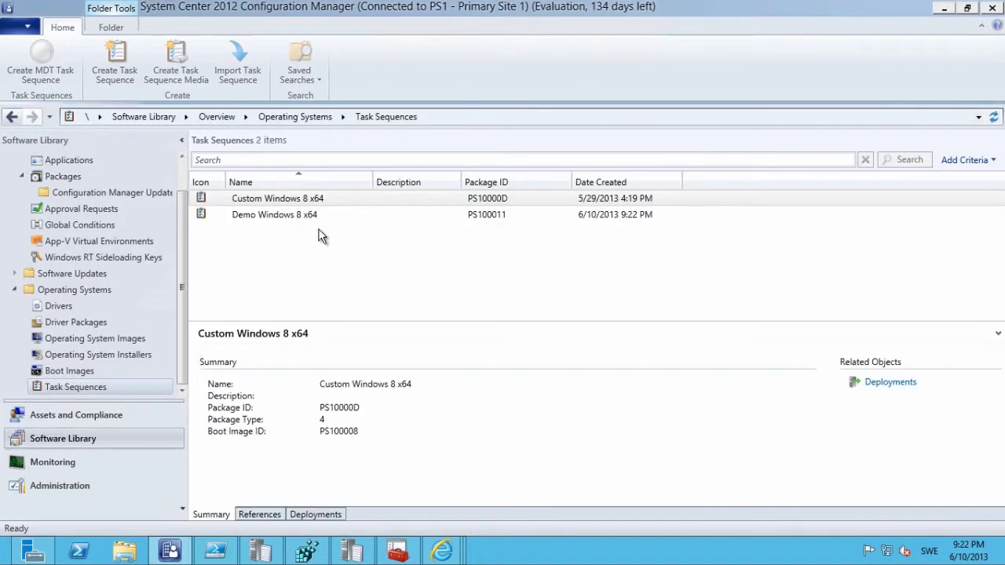
Edit Demo Windows 8 x64 and select its Auto Apply Drivers step.
{"action": "left_click", "coordinate": [294, 219]}
{"action": "right_click", "coordinate": [294, 218]}
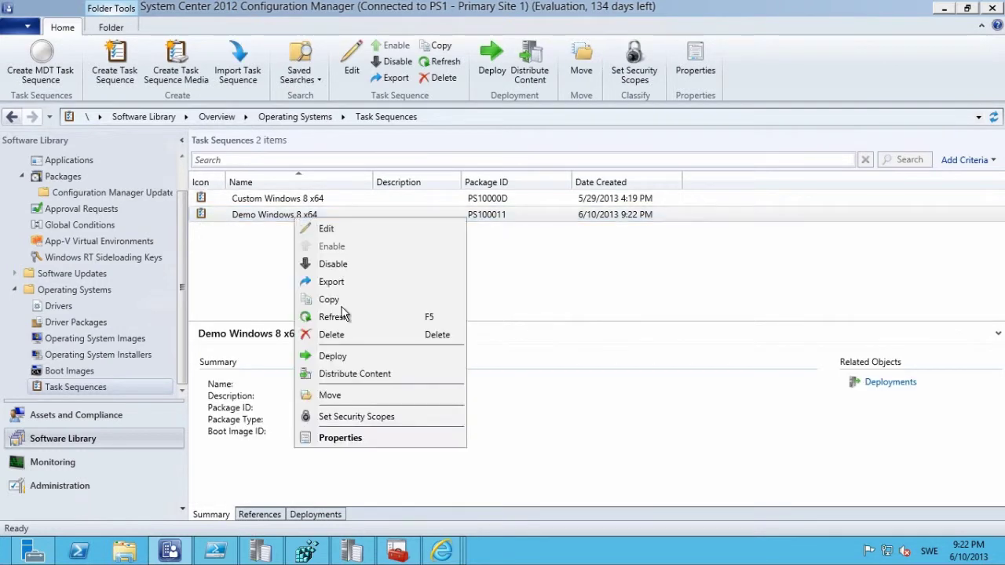
{"action": "left_click", "coordinate": [337, 231]}
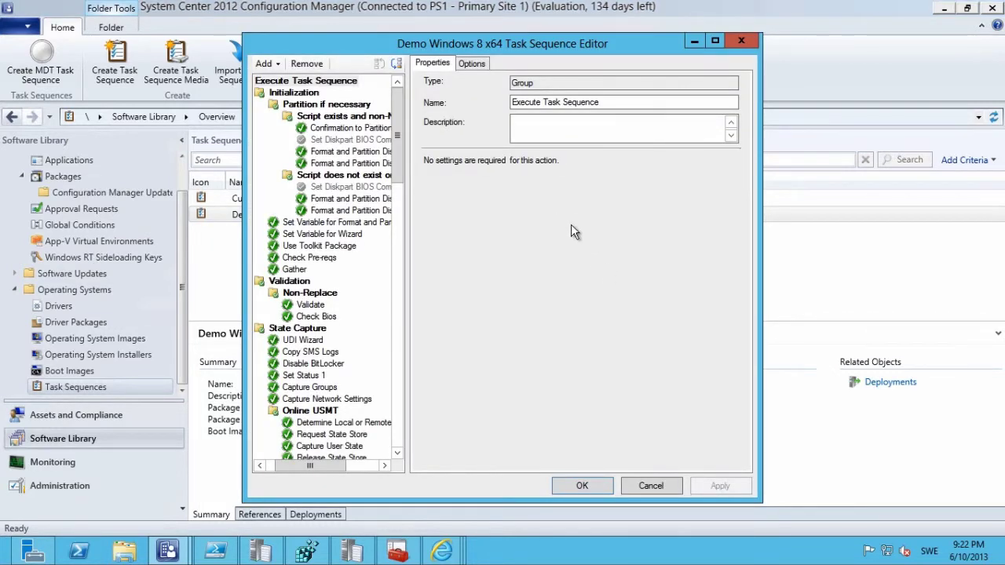
{"action": "left_click_drag", "start_coordinate": [401, 157], "coordinate": [409, 273]}
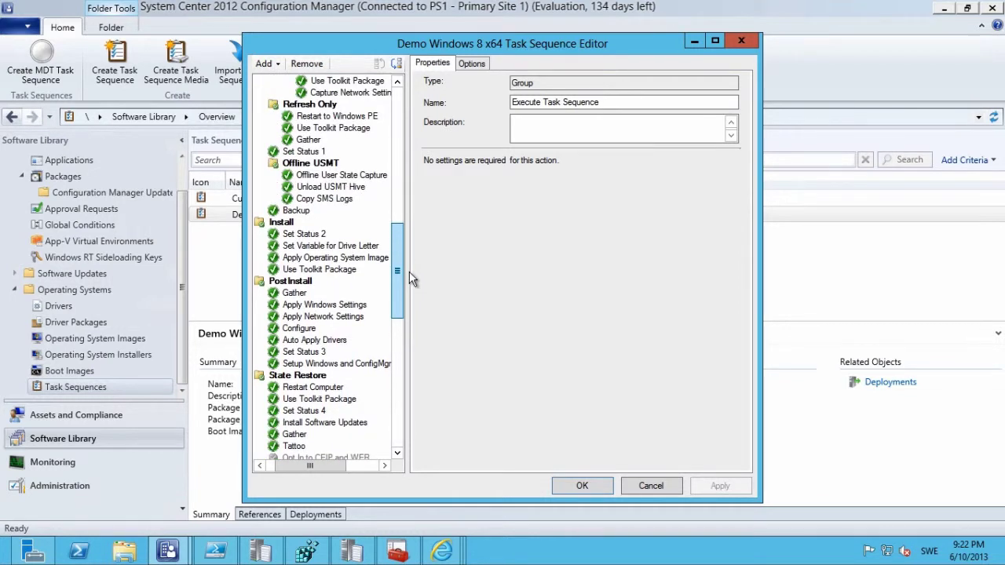
{"action": "left_click", "coordinate": [308, 341]}
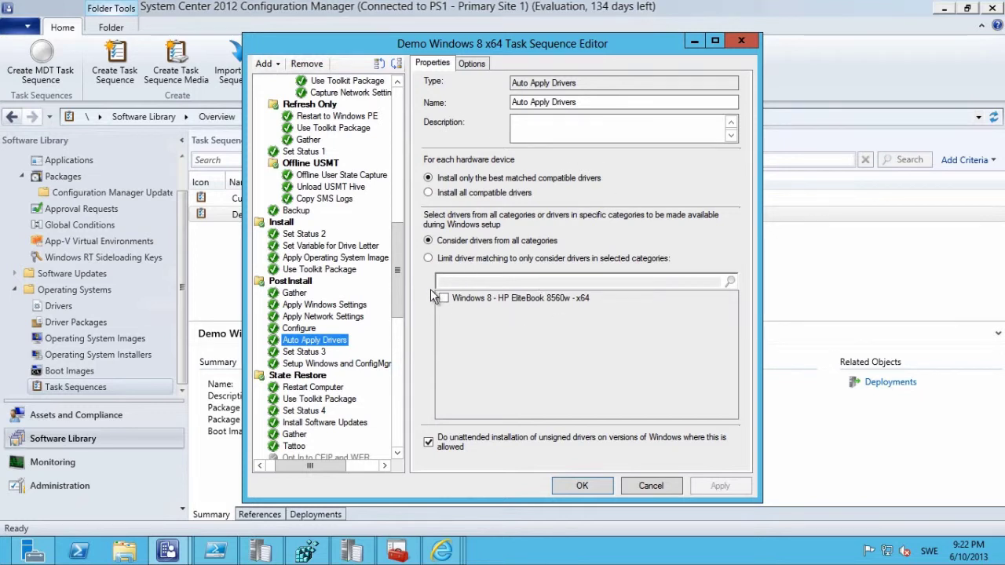
Add a new group after Auto Apply Drivers and name it Driver.
{"action": "left_click", "coordinate": [281, 64]}
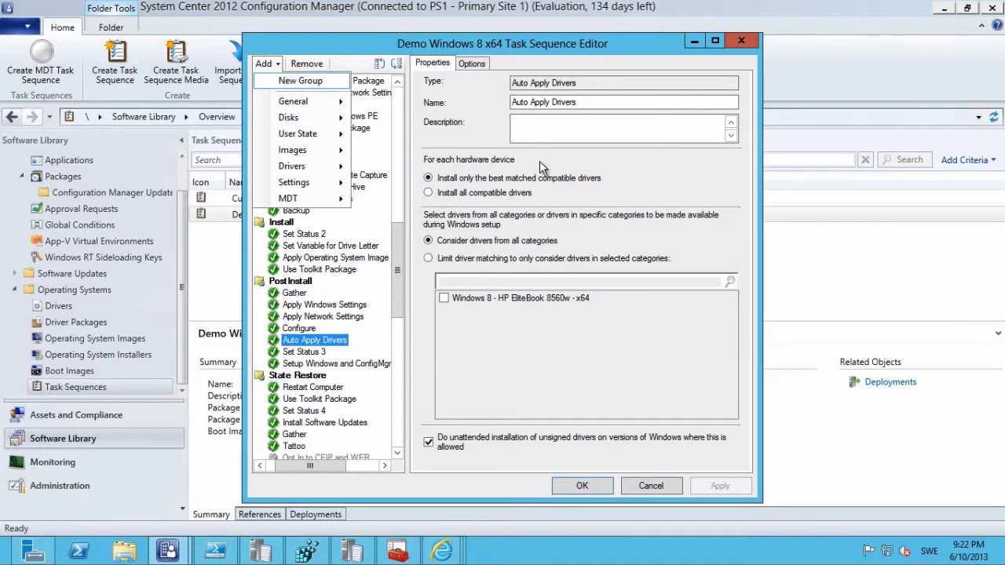
{"action": "left_click", "coordinate": [293, 83]}
{"action": "left_click_drag", "start_coordinate": [573, 103], "coordinate": [510, 103]}
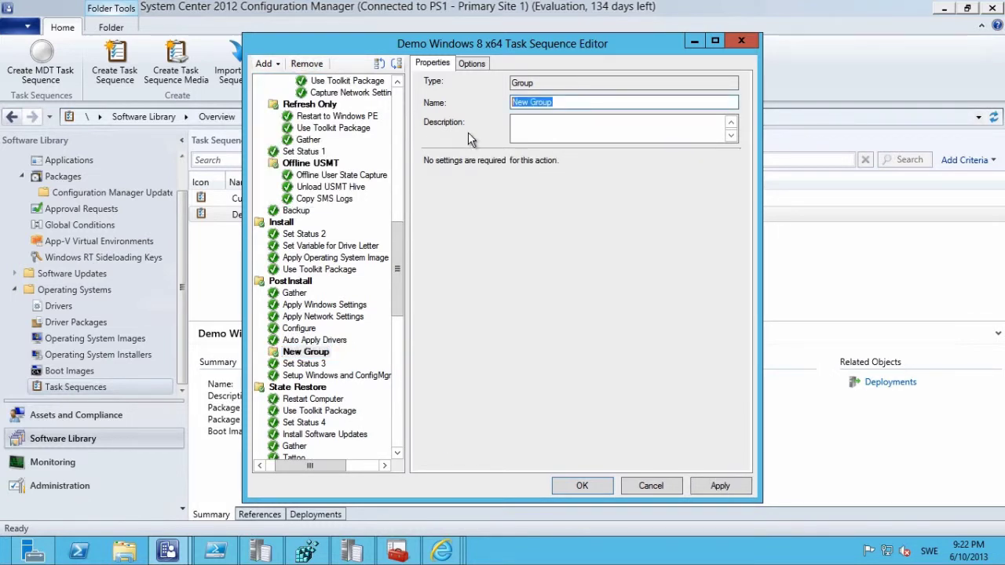
{"action": "type", "text": "Driver"}
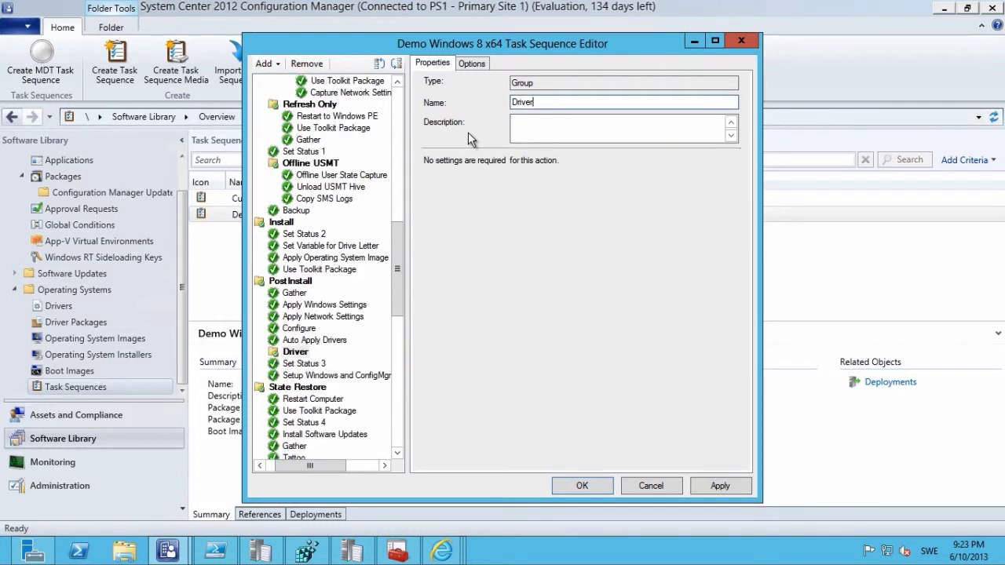
Disable the Auto Apply Drivers step, then select the Driver group.
{"action": "left_click", "coordinate": [314, 340]}
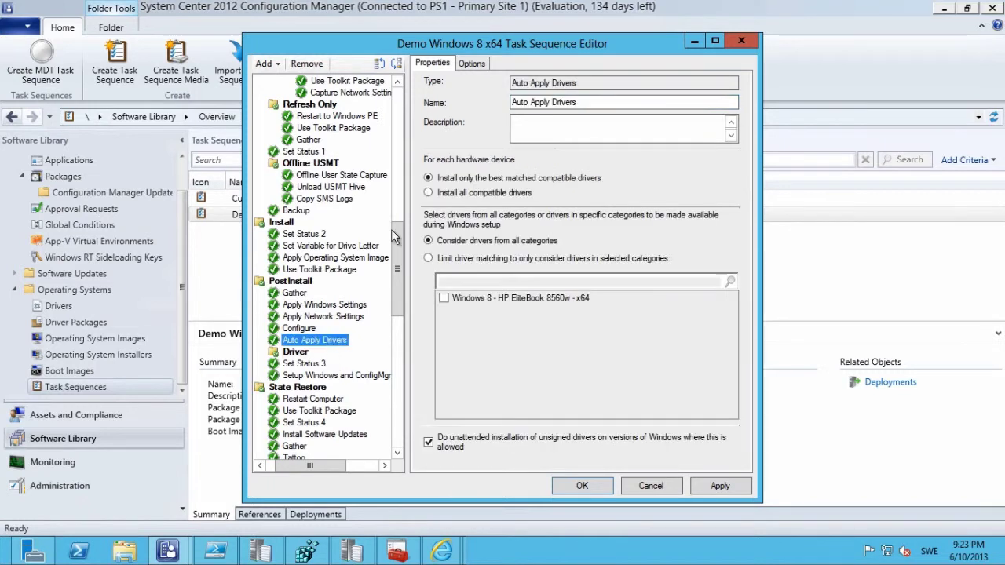
{"action": "left_click", "coordinate": [475, 63]}
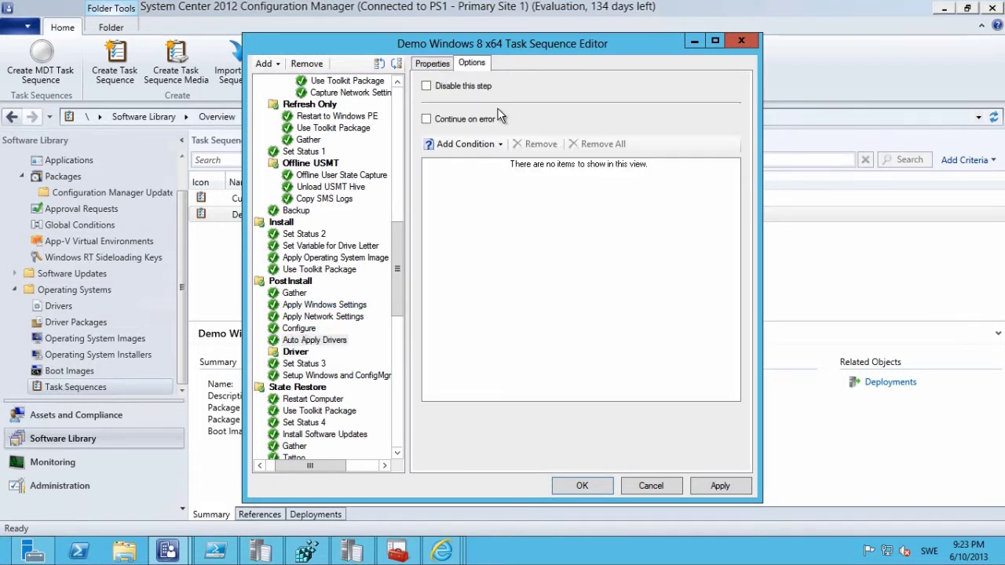
{"action": "left_click", "coordinate": [460, 88]}
{"action": "left_click", "coordinate": [295, 354]}
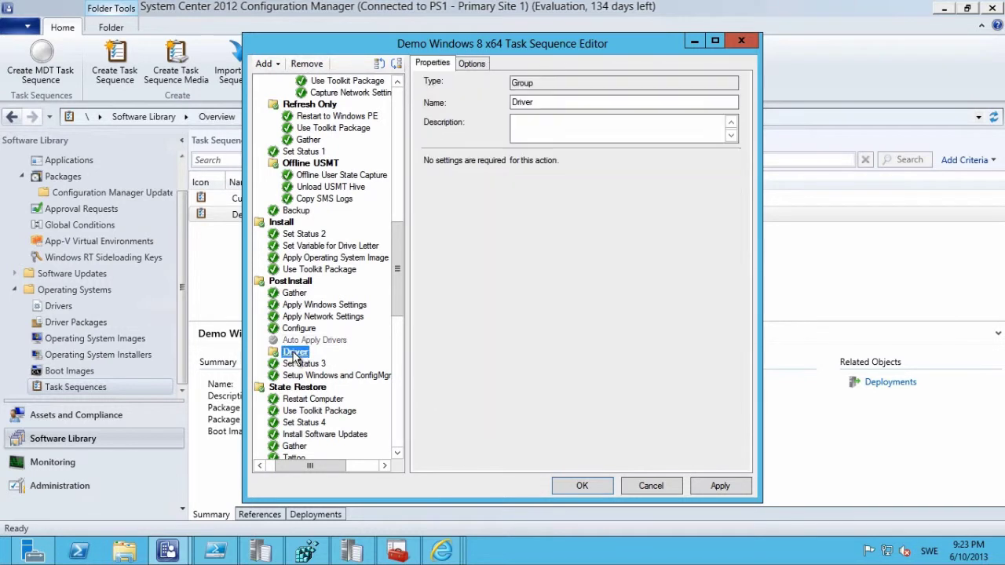
{"action": "left_click", "coordinate": [265, 63]}
Add an Apply Driver Package step using and named Windows 8 - HP EliteBook 8560w - x64.
{"action": "mouse_move", "coordinate": [302, 166]}
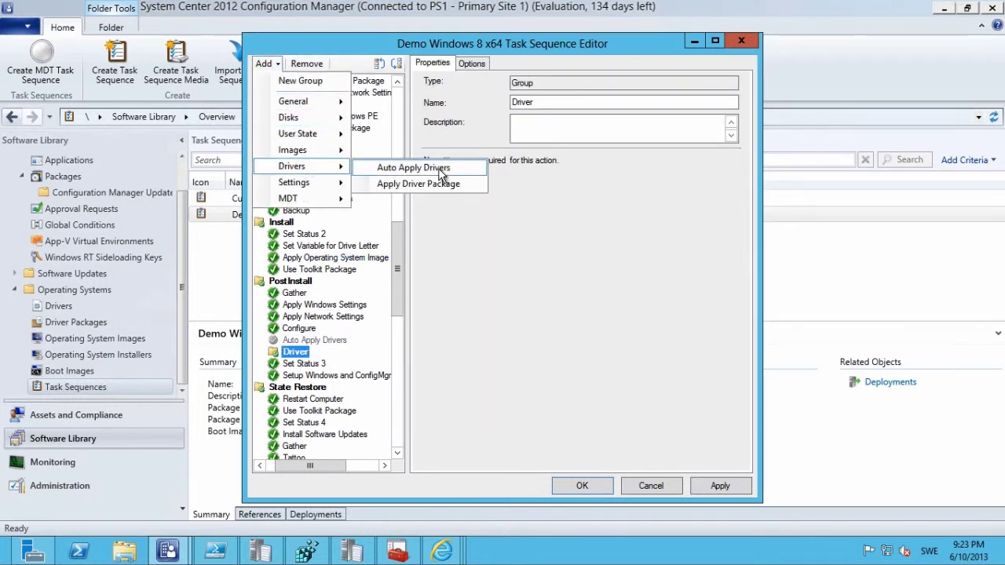
{"action": "left_click", "coordinate": [443, 185]}
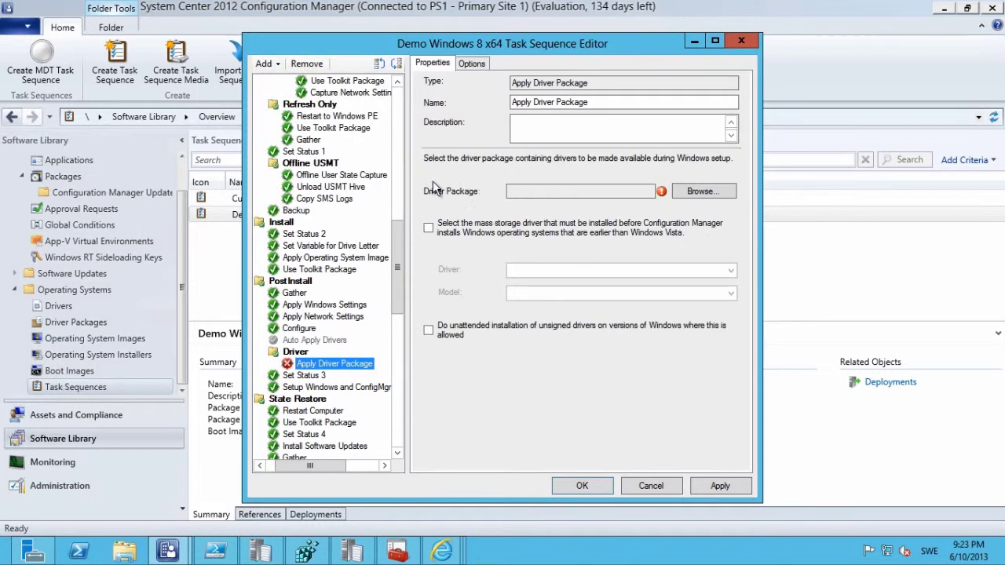
{"action": "left_click", "coordinate": [696, 194]}
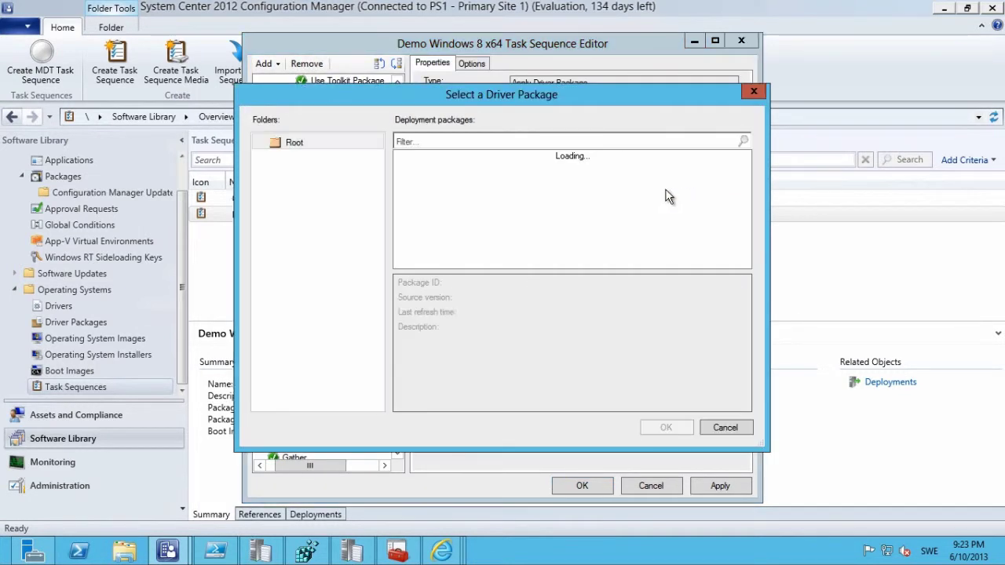
{"action": "left_click", "coordinate": [472, 159]}
{"action": "left_click", "coordinate": [660, 425]}
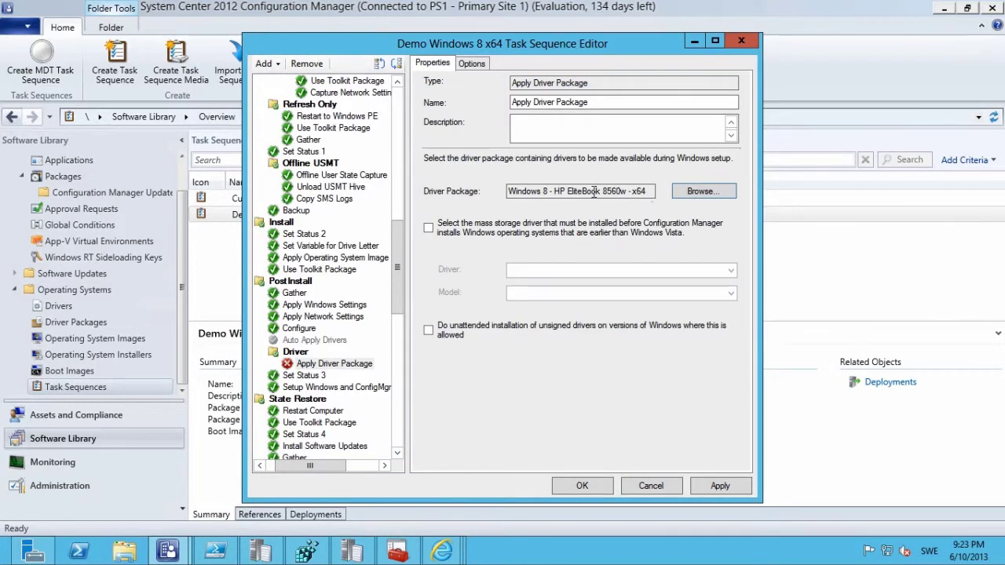
{"action": "left_click_drag", "start_coordinate": [594, 193], "coordinate": [498, 195]}
{"action": "key", "text": "ctrl+c"}
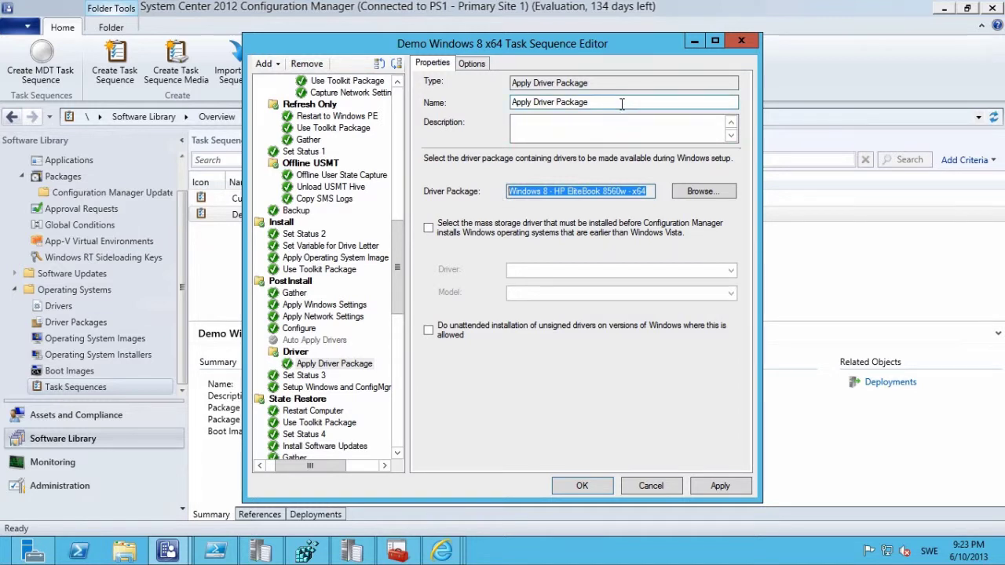
{"action": "left_click_drag", "start_coordinate": [622, 104], "coordinate": [339, 116]}
{"action": "key", "text": "ctrl+v"}
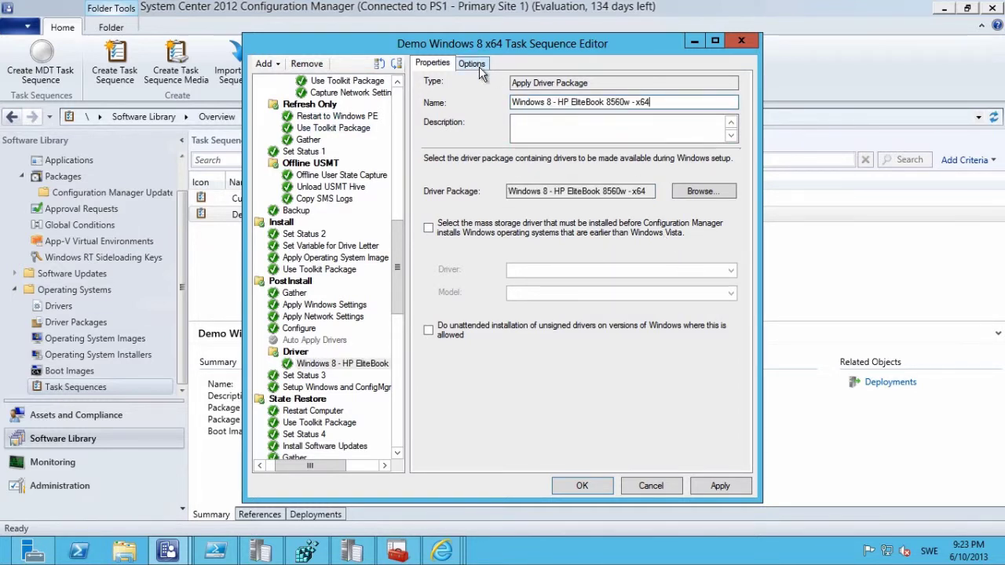
Make the driver step run only when the Model variable equals HP EliteBook 8560w.
{"action": "left_click", "coordinate": [477, 66]}
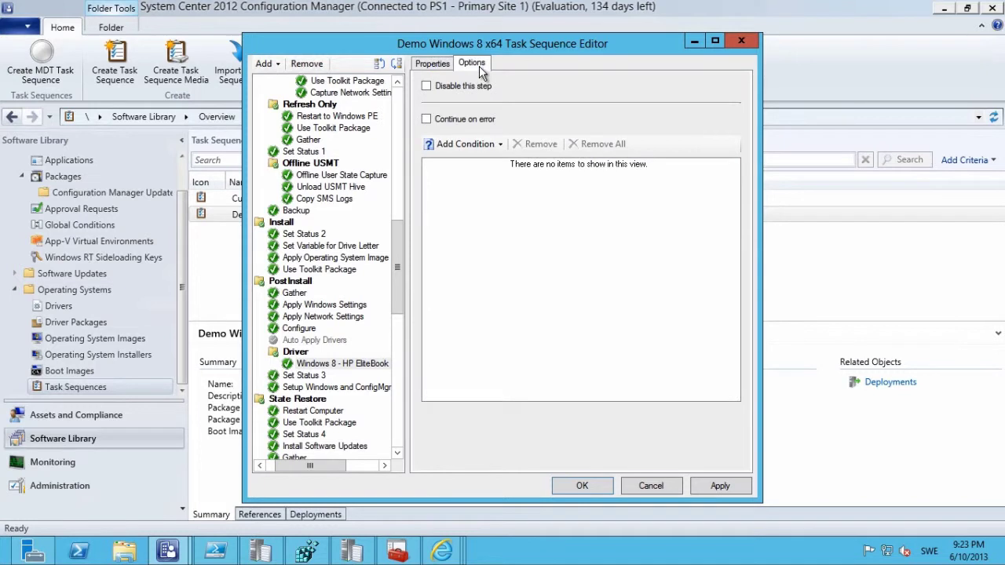
{"action": "left_click", "coordinate": [497, 146]}
{"action": "left_click", "coordinate": [500, 181]}
{"action": "type", "text": "Model"}
{"action": "key", "text": "Tab"}
{"action": "key", "text": "Tab"}
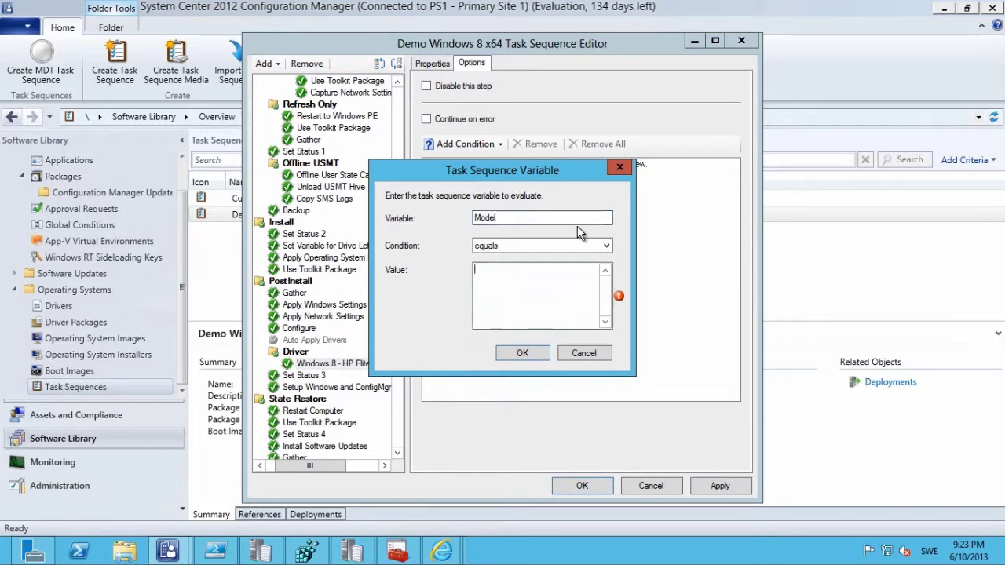
{"action": "key", "text": "ctrl+v"}
{"action": "key", "text": "BackSpace"}
{"action": "key", "text": "BackSpace"}
{"action": "key", "text": "BackSpace"}
{"action": "key", "text": "BackSpace"}
{"action": "key", "text": "BackSpace"}
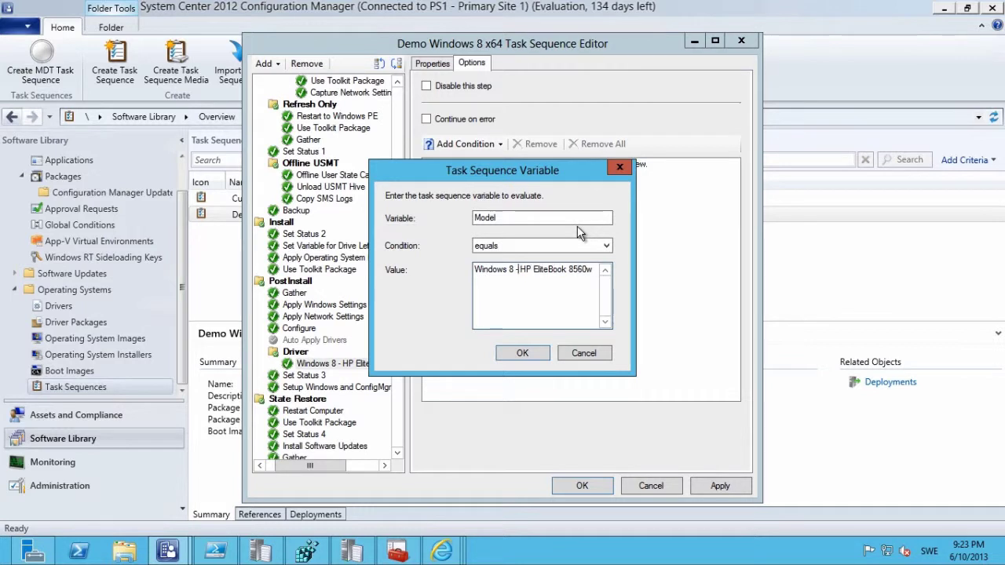
{"action": "key", "text": "BackSpace"}
{"action": "key", "text": "BackSpace"}
{"action": "key", "text": "BackSpace"}
{"action": "key", "text": "BackSpace"}
{"action": "key", "text": "BackSpace"}
{"action": "key", "text": "BackSpace"}
{"action": "key", "text": "BackSpace"}
{"action": "key", "text": "BackSpace"}
{"action": "key", "text": "BackSpace"}
{"action": "key", "text": "BackSpace"}
{"action": "key", "text": "BackSpace"}
{"action": "key", "text": "BackSpace"}
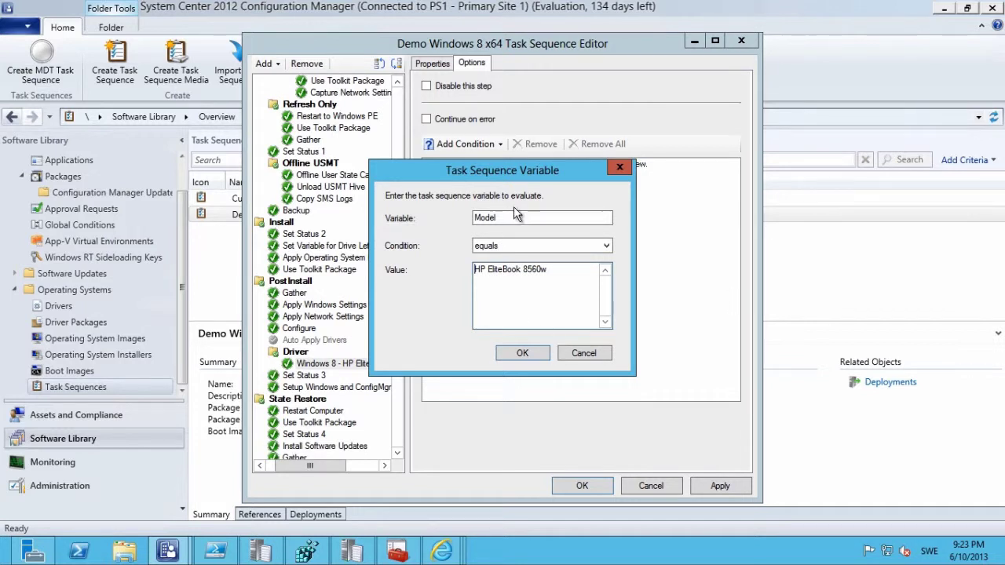
{"action": "left_click", "coordinate": [524, 355]}
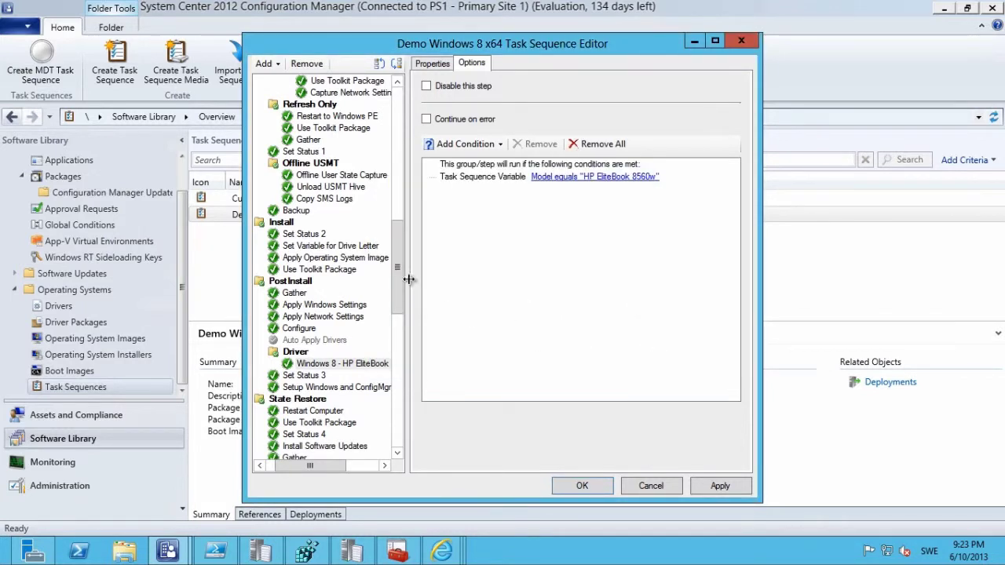
Review the driver step's properties and close the Task Sequence Editor.
{"action": "left_click_drag", "start_coordinate": [397, 296], "coordinate": [395, 337]}
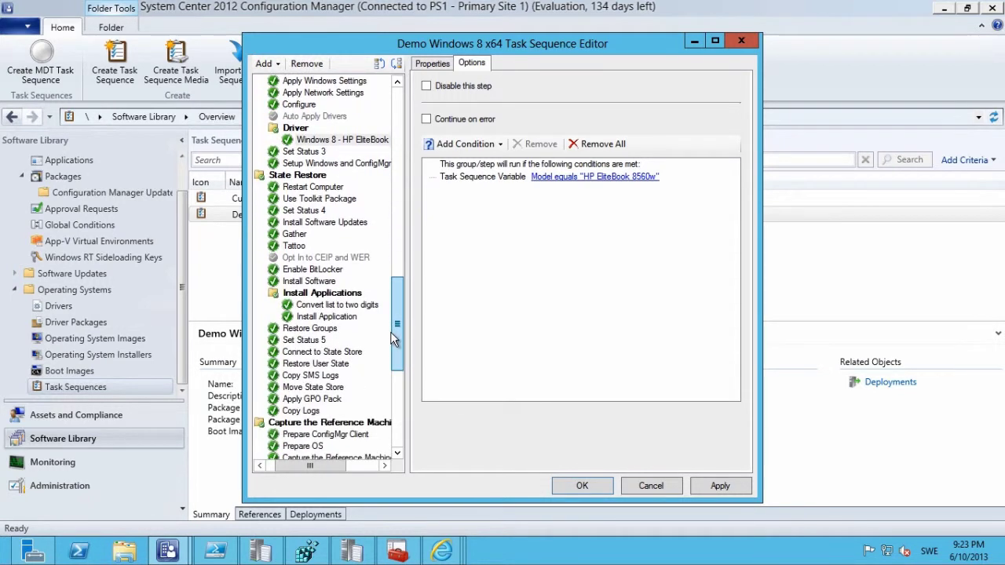
{"action": "left_click_drag", "start_coordinate": [403, 289], "coordinate": [397, 102]}
{"action": "left_click", "coordinate": [432, 64]}
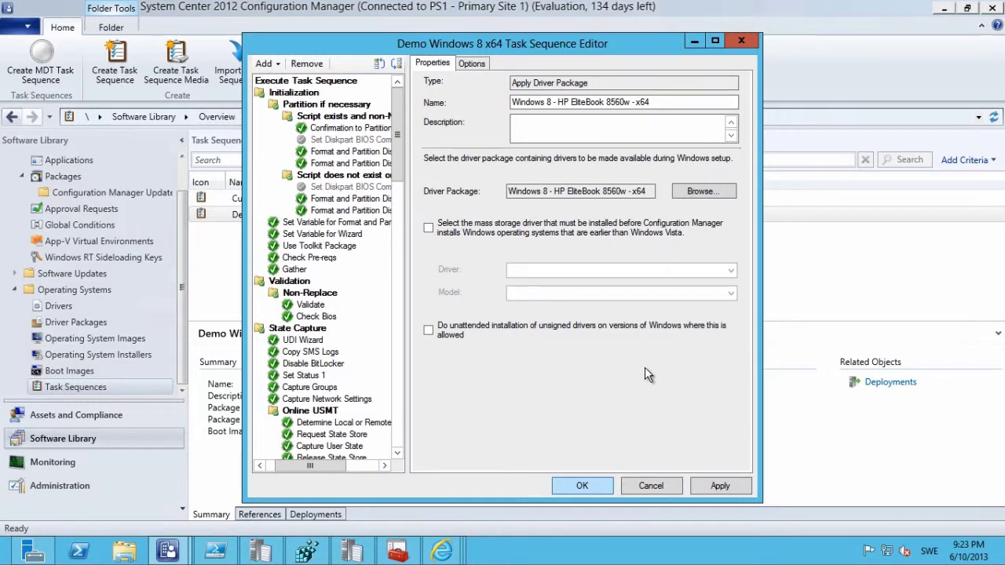
{"action": "key", "text": "Return"}
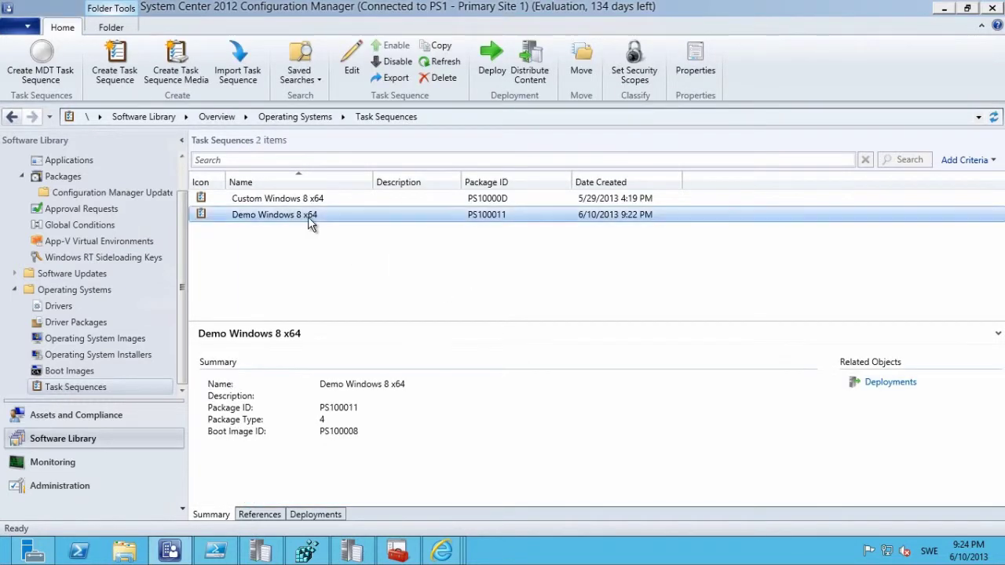
{"action": "right_click", "coordinate": [307, 217]}
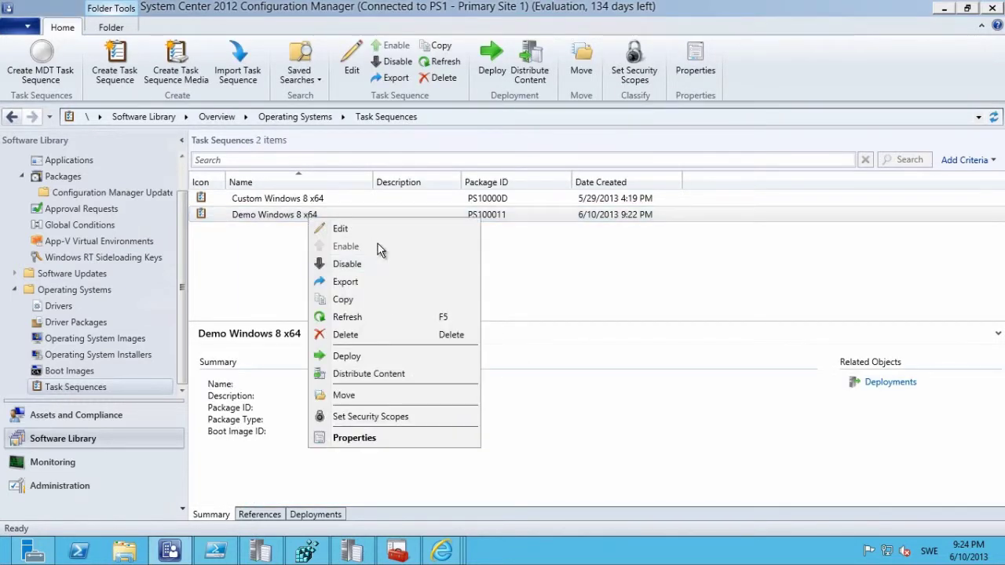
{"action": "left_click", "coordinate": [378, 358]}
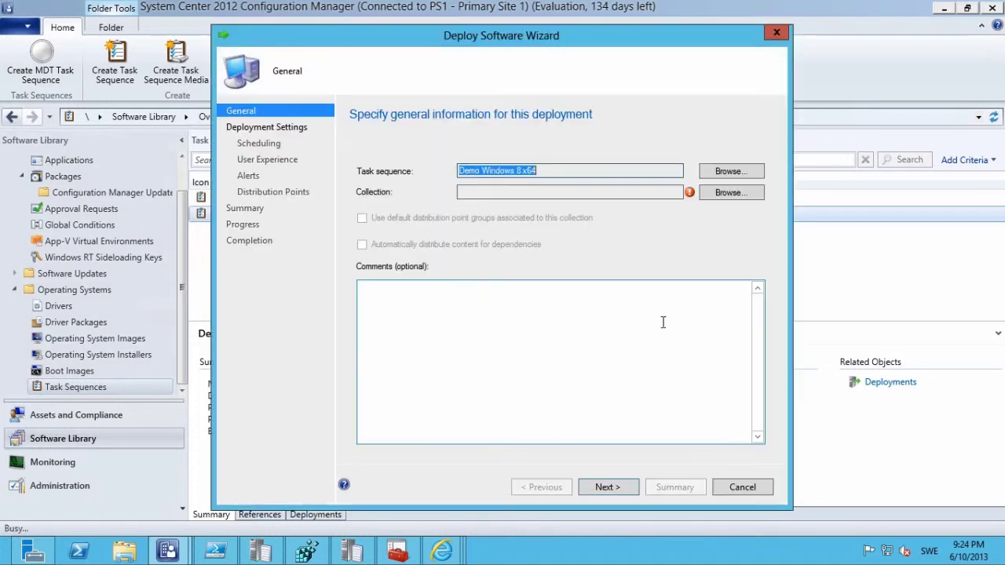
{"action": "left_click", "coordinate": [730, 193]}
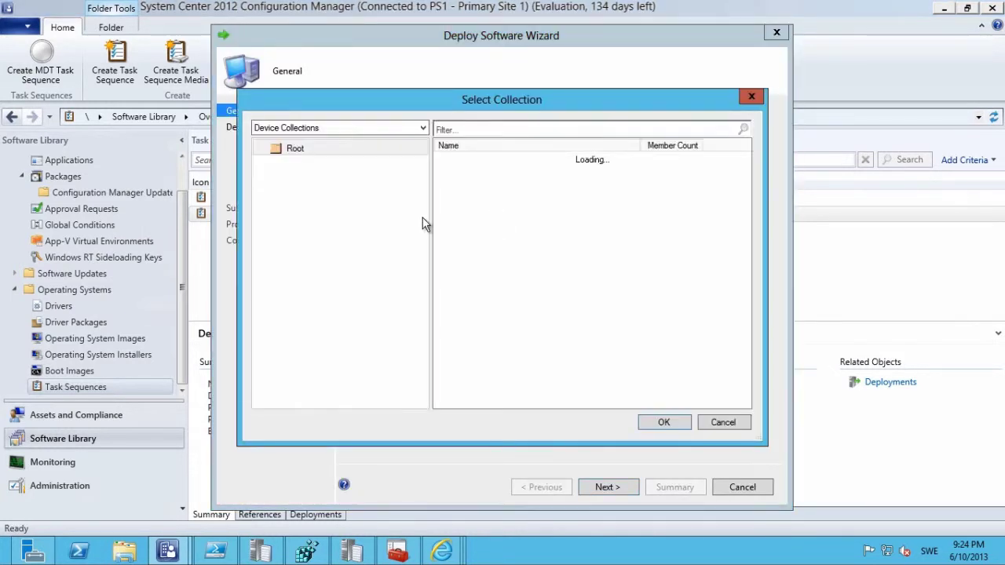
{"action": "left_click", "coordinate": [483, 197]}
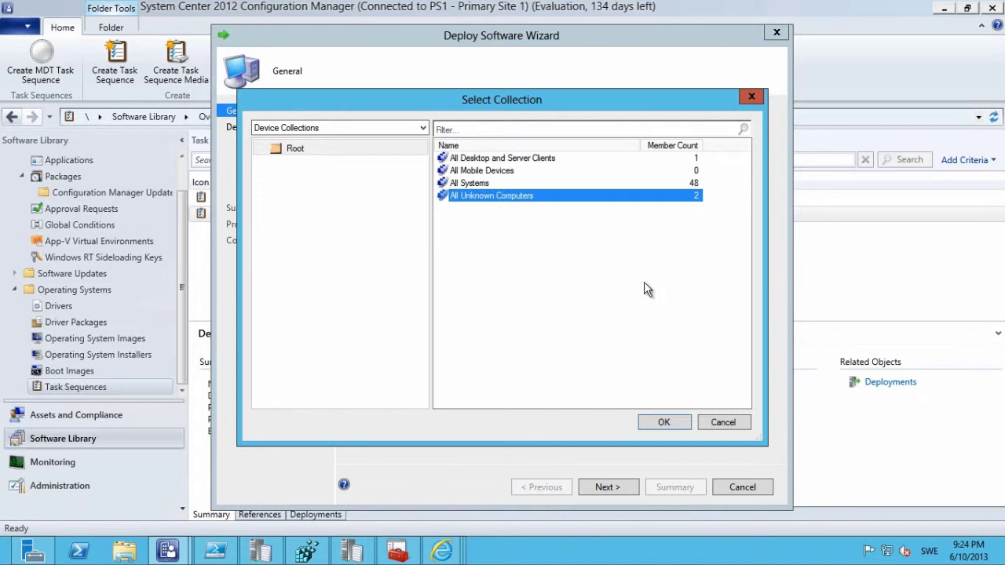
{"action": "left_click", "coordinate": [718, 421]}
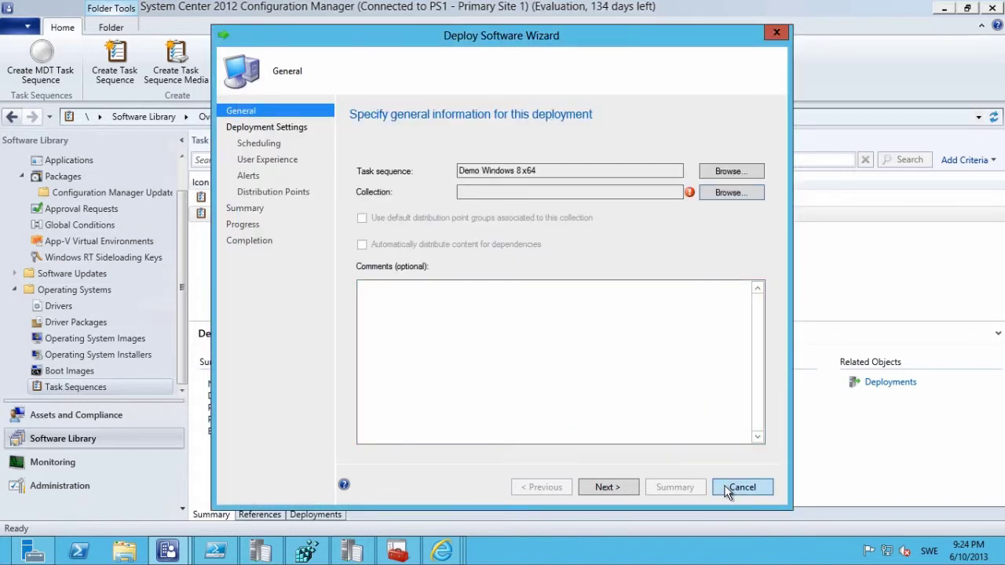
{"action": "left_click", "coordinate": [727, 488]}
{"action": "left_click", "coordinate": [533, 330]}
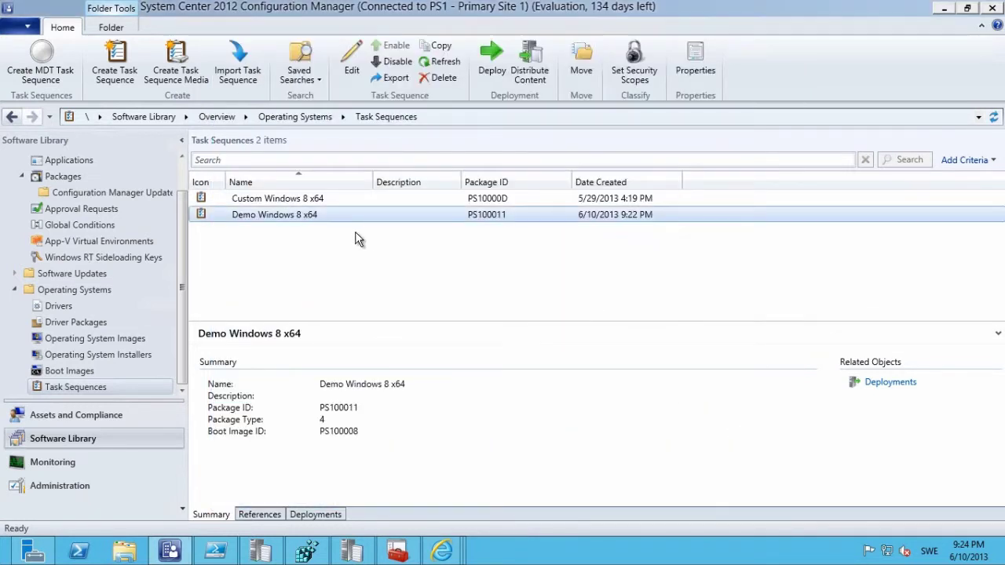
{"action": "right_click", "coordinate": [318, 220]}
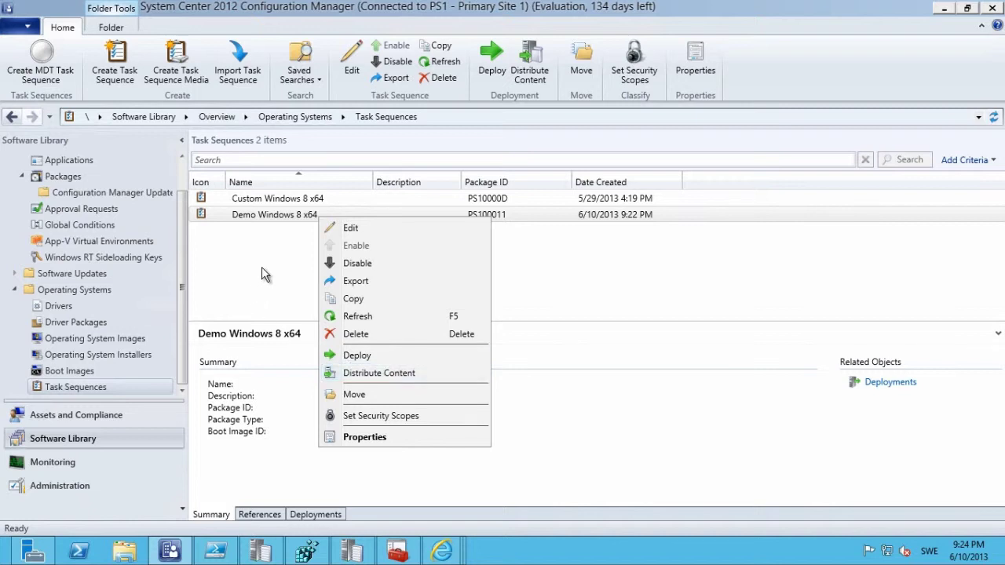
View the Custom Windows 8 x64 task sequence's properties and close them unchanged.
{"action": "left_click", "coordinate": [261, 267]}
{"action": "left_click", "coordinate": [286, 199]}
{"action": "right_click", "coordinate": [287, 197]}
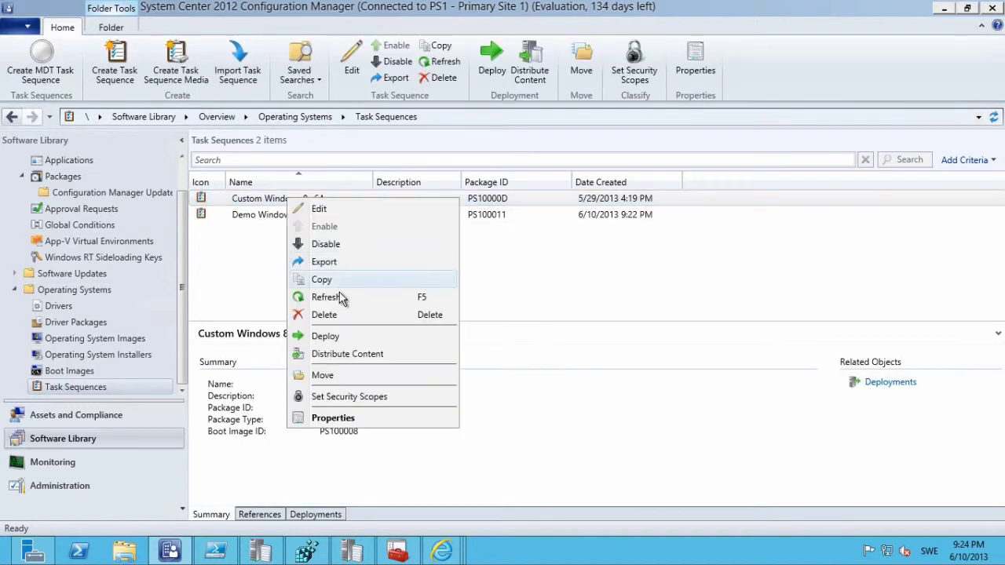
{"action": "left_click", "coordinate": [362, 416]}
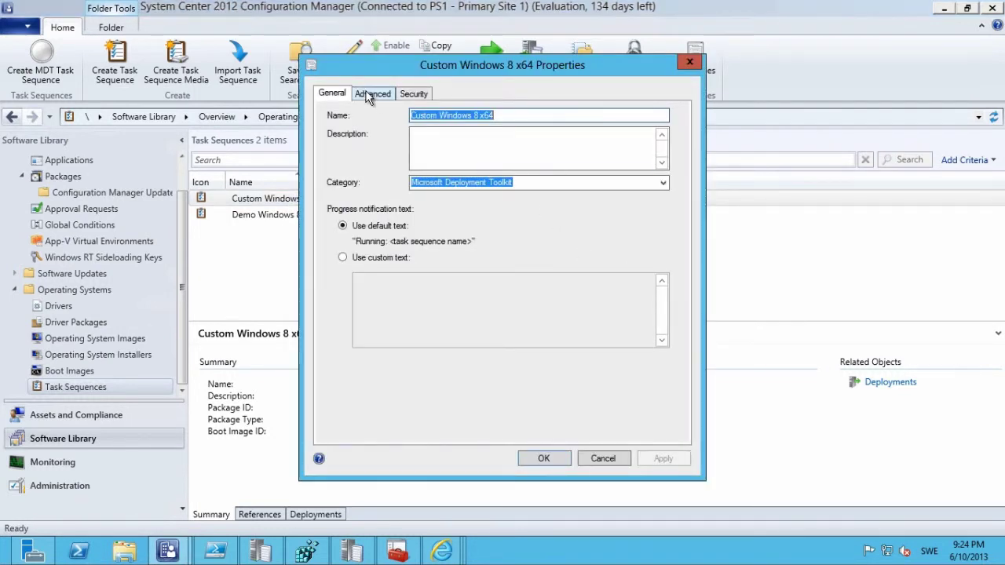
{"action": "left_click", "coordinate": [604, 459]}
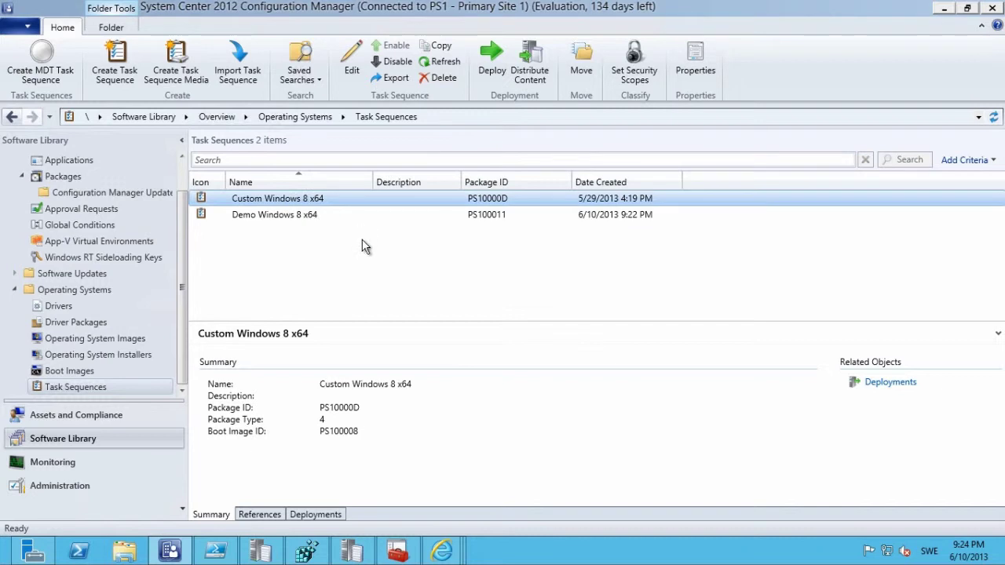
Edit Custom Windows 8 x64 and inspect its drive letter and network settings steps.
{"action": "right_click", "coordinate": [293, 202]}
{"action": "left_click", "coordinate": [352, 212]}
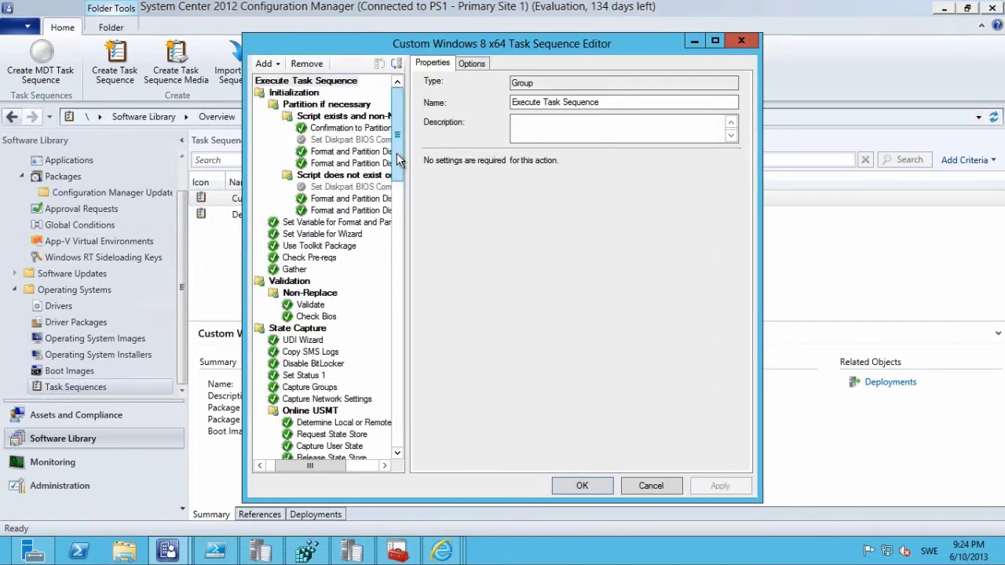
{"action": "left_click_drag", "start_coordinate": [402, 153], "coordinate": [390, 284]}
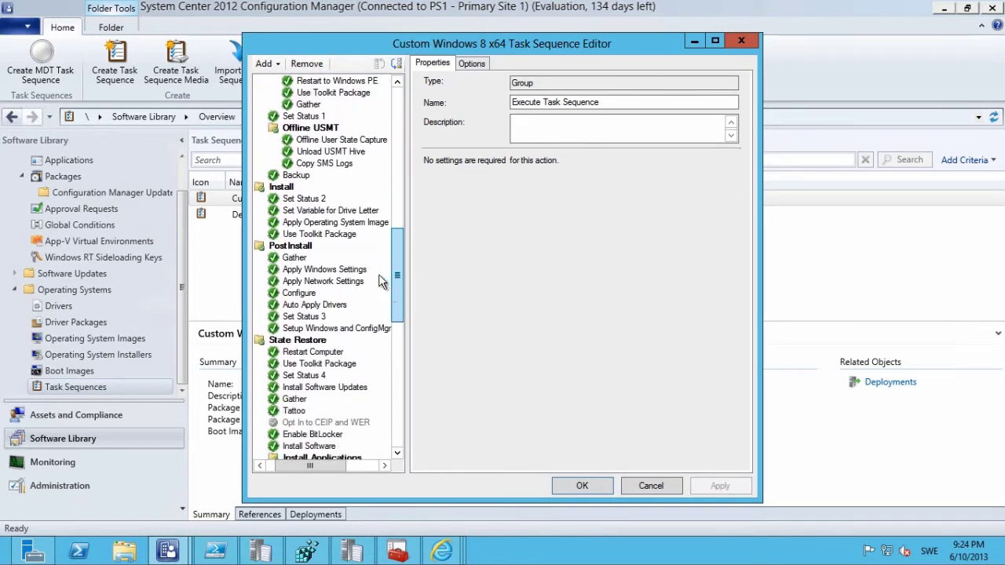
{"action": "left_click", "coordinate": [338, 210]}
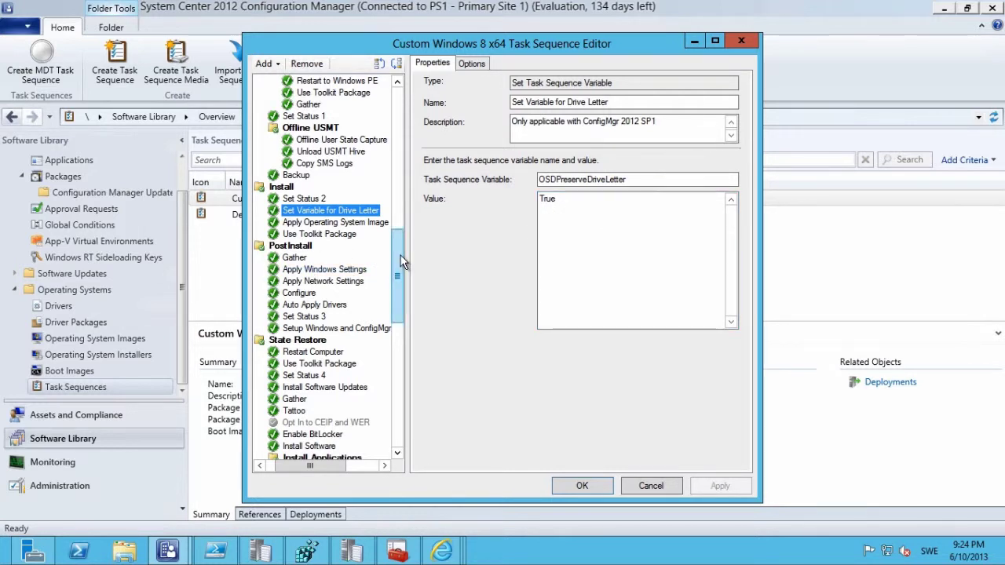
{"action": "left_click", "coordinate": [328, 283]}
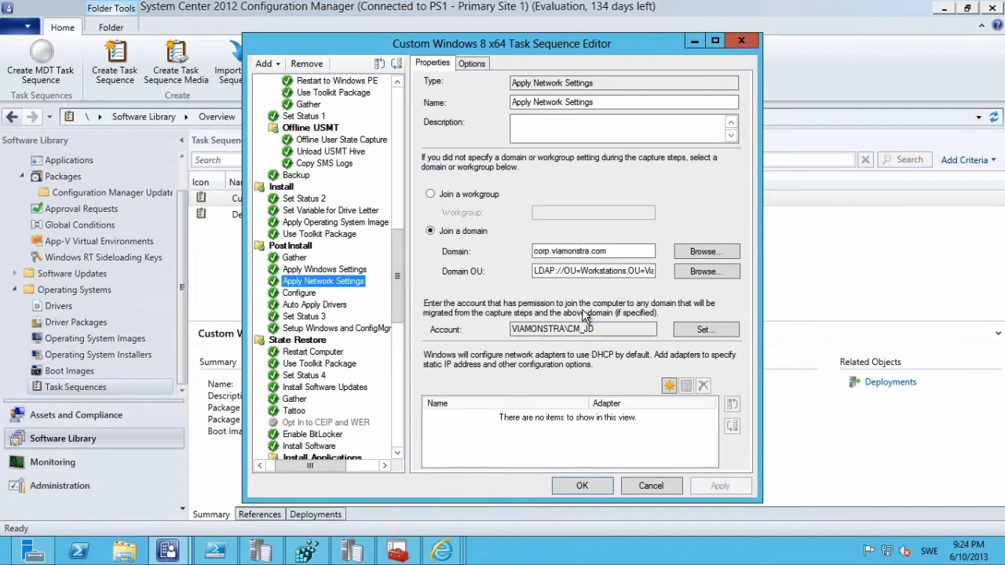
{"action": "left_click_drag", "start_coordinate": [534, 271], "coordinate": [558, 270]}
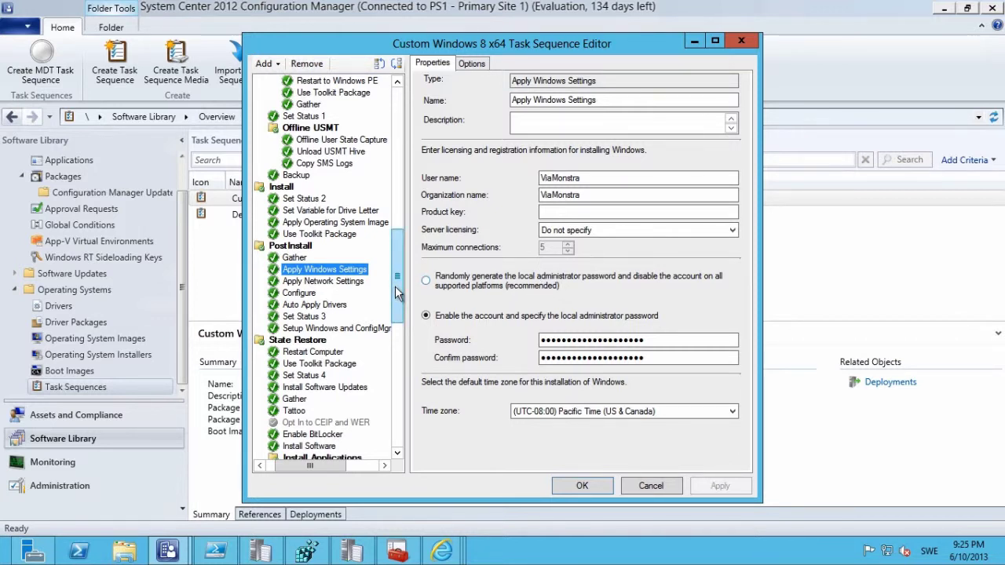
Inspect the Connect, Request and Release State Store steps, then cancel the editor.
{"action": "scroll", "coordinate": [401, 275], "scroll_direction": "up", "scroll_amount": 4}
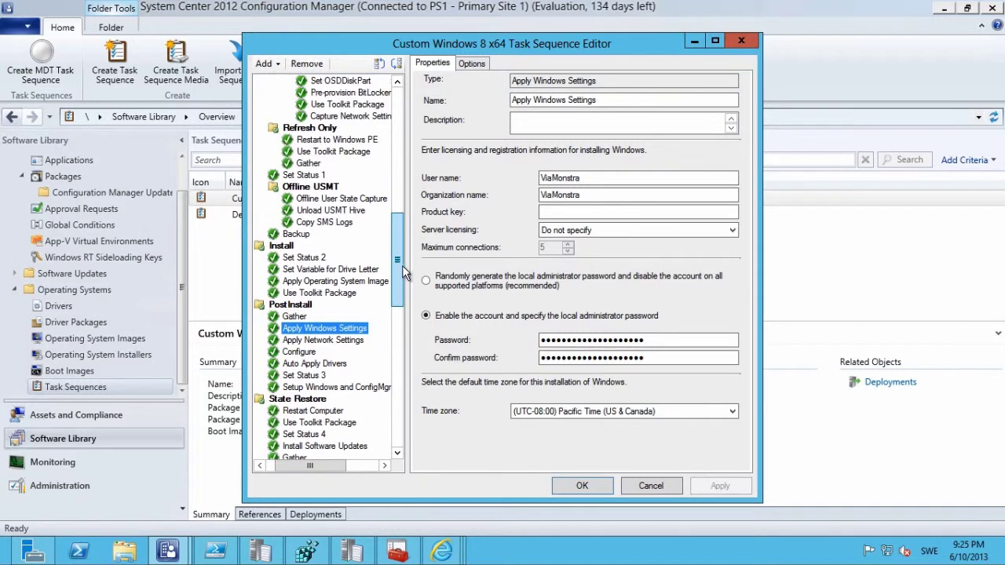
{"action": "left_click_drag", "start_coordinate": [406, 276], "coordinate": [408, 339]}
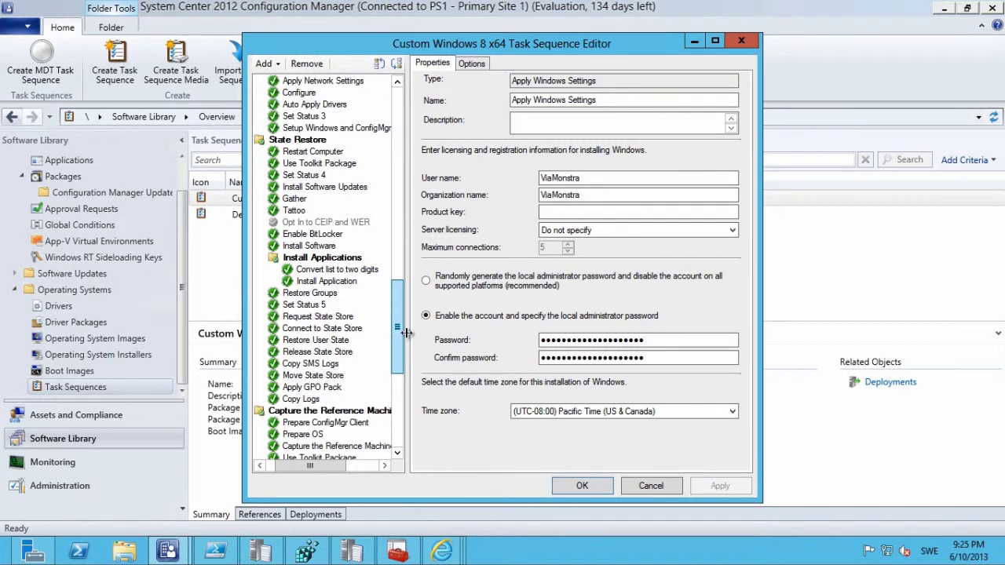
{"action": "left_click", "coordinate": [316, 330]}
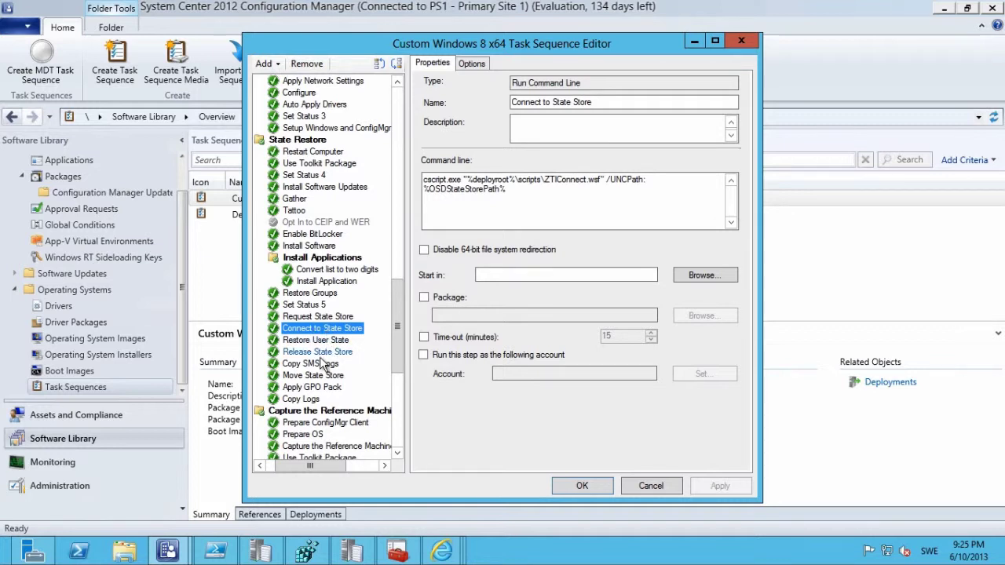
{"action": "left_click", "coordinate": [326, 355]}
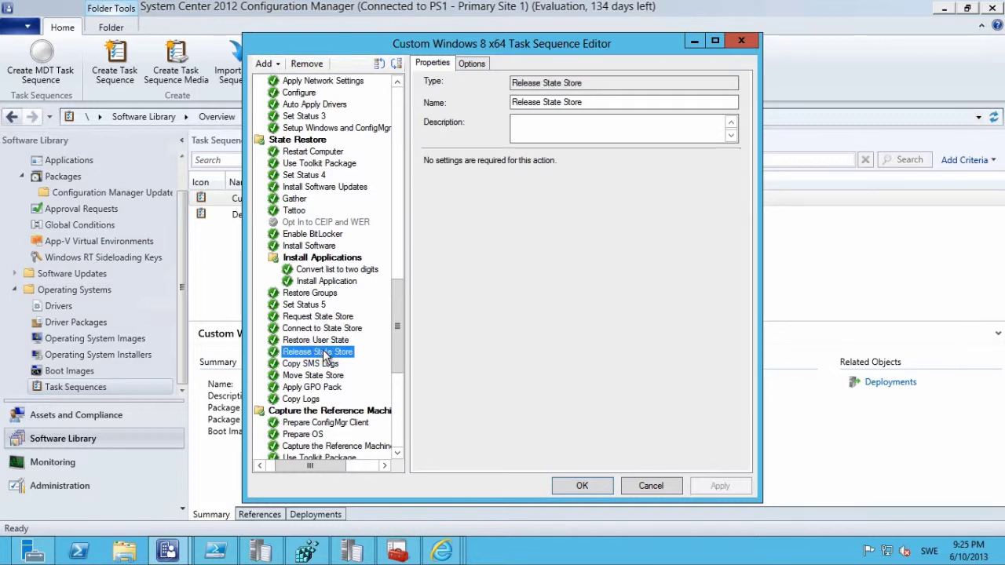
{"action": "left_click", "coordinate": [319, 318]}
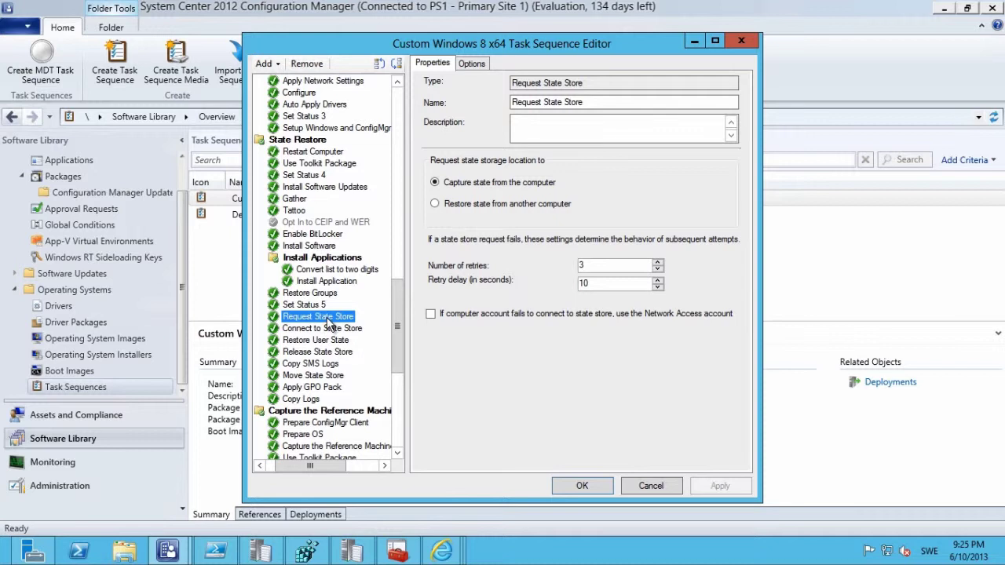
{"action": "left_click", "coordinate": [324, 353]}
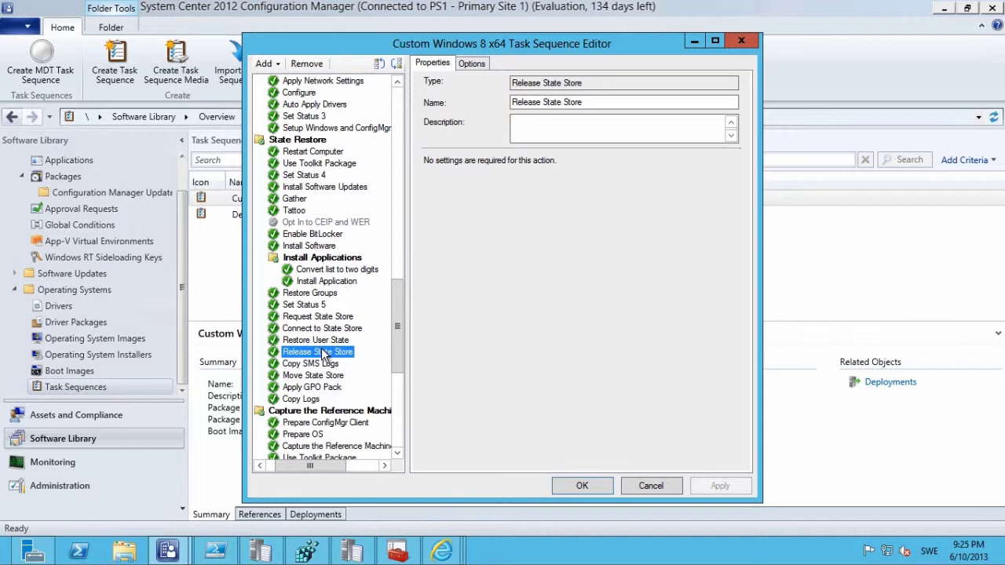
{"action": "left_click_drag", "start_coordinate": [395, 325], "coordinate": [379, 95]}
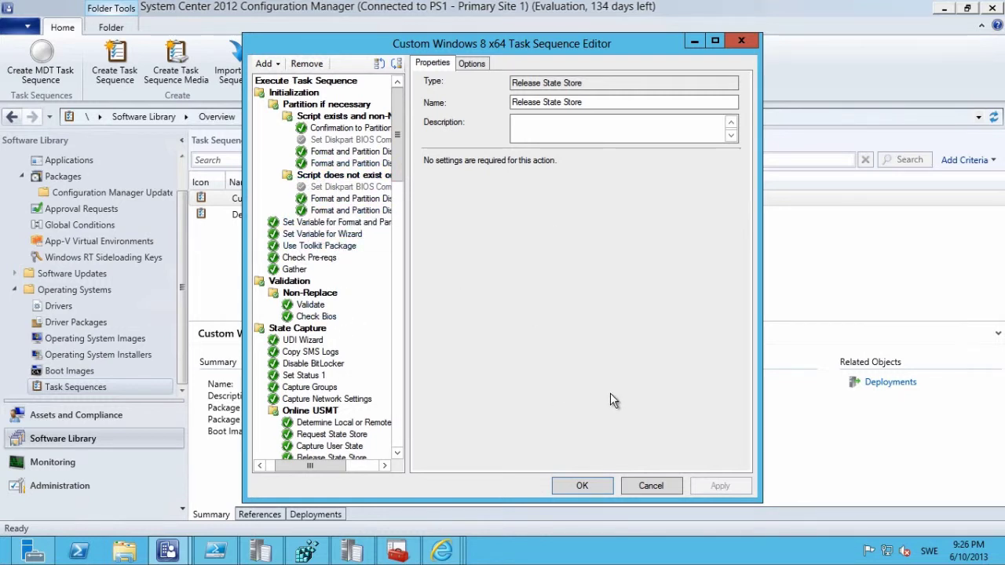
{"action": "left_click", "coordinate": [651, 486]}
Start a network PXE boot of PC1005 with F12 in its VM console.
{"action": "mouse_move", "coordinate": [441, 551]}
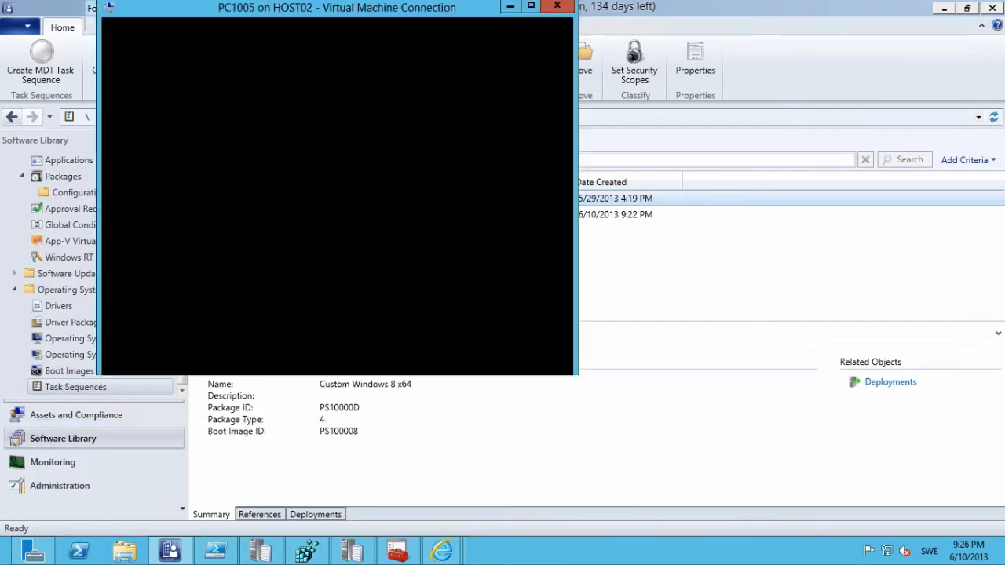
{"action": "left_click_drag", "start_coordinate": [389, 9], "coordinate": [544, 28]}
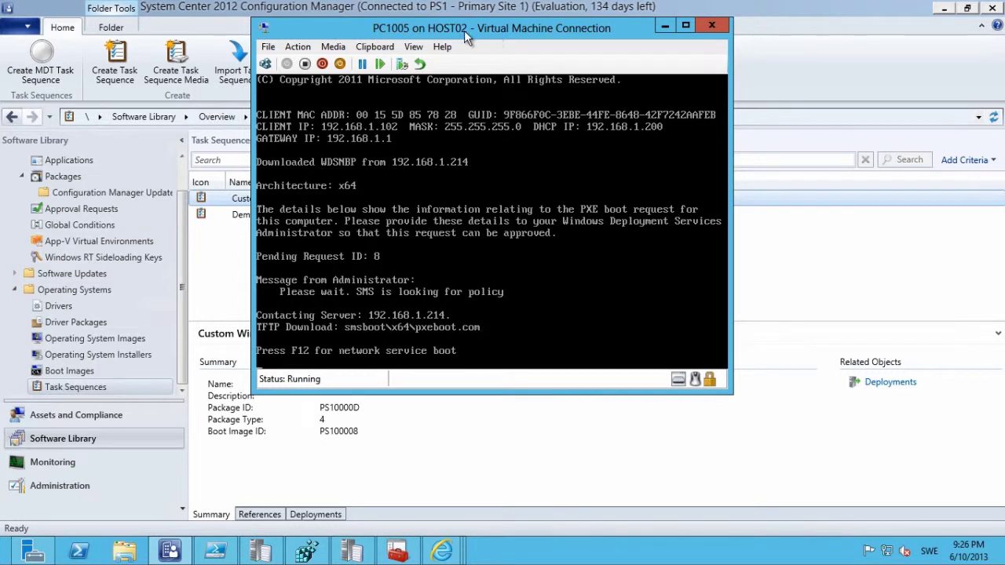
{"action": "left_click", "coordinate": [410, 198]}
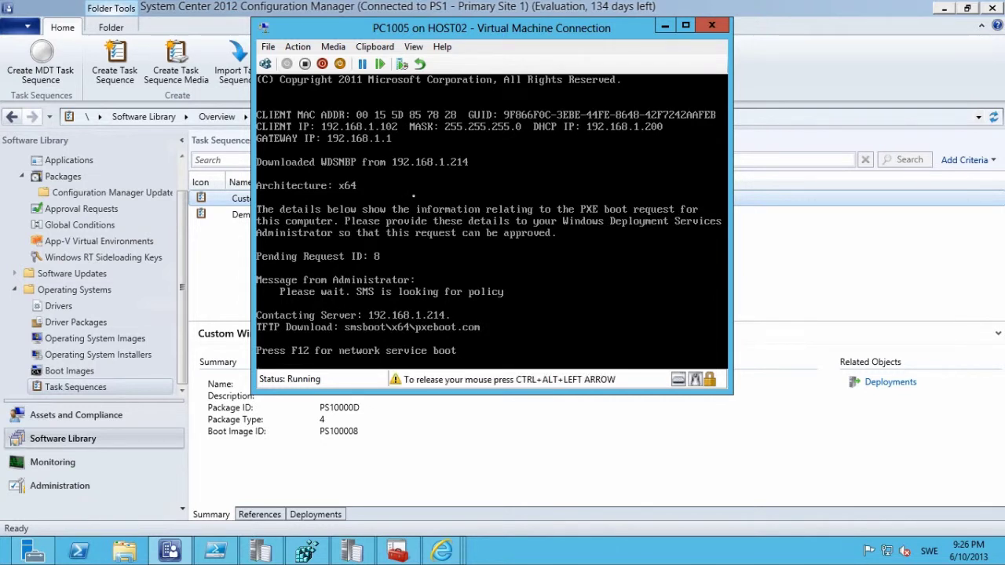
{"action": "key", "text": "F12"}
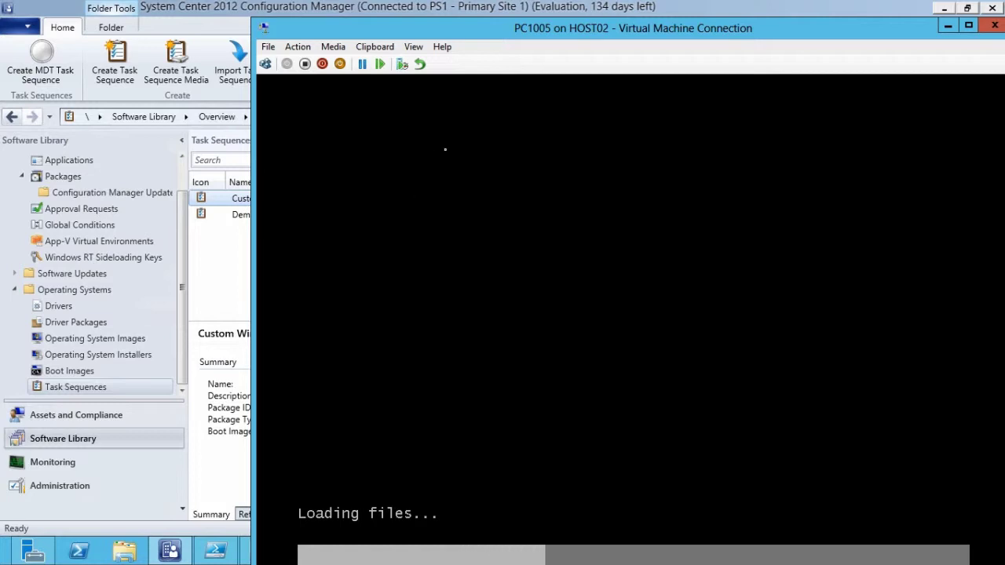
Let PC1005 boot into Windows PE until the Task Sequence Wizard's password page appears.
{"action": "left_click_drag", "start_coordinate": [448, 25], "coordinate": [368, 0]}
{"action": "left_click_drag", "start_coordinate": [900, 194], "coordinate": [906, 223]}
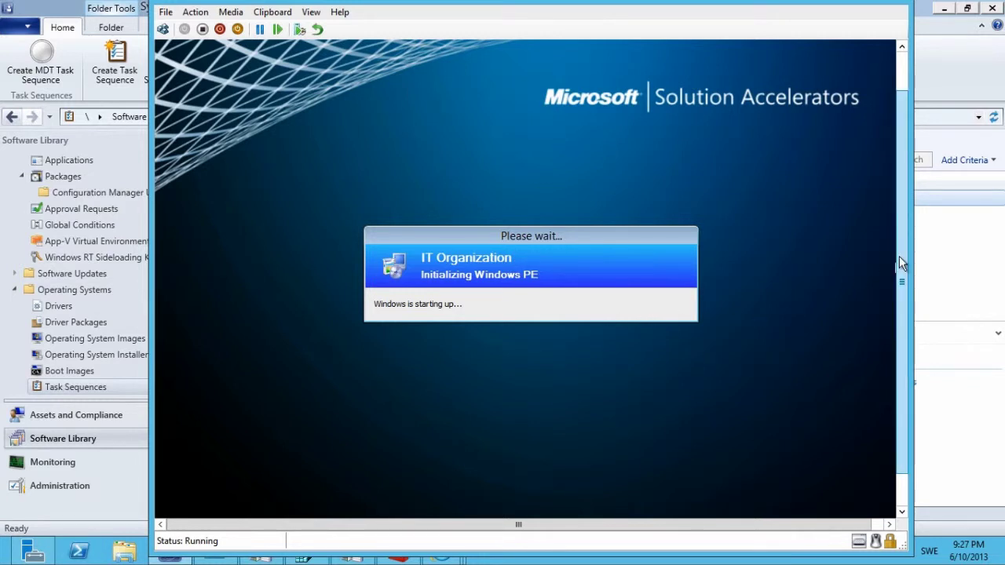
{"action": "mouse_move", "coordinate": [899, 256]}
{"action": "left_mouse_down"}
{"action": "mouse_move", "coordinate": [900, 287]}
{"action": "mouse_move", "coordinate": [907, 272]}
{"action": "left_mouse_up"}
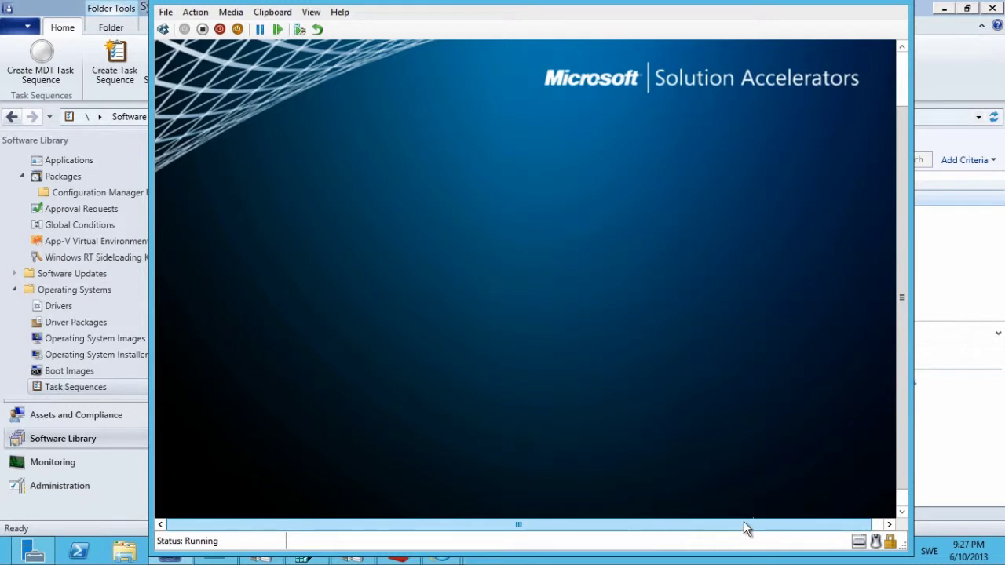
{"action": "left_click_drag", "start_coordinate": [744, 523], "coordinate": [766, 523]}
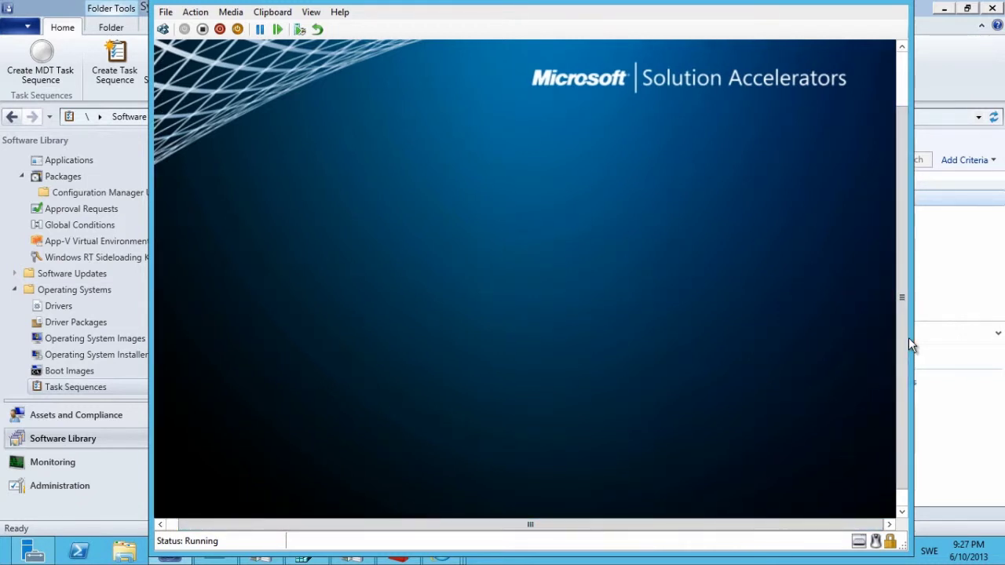
{"action": "mouse_move", "coordinate": [815, 527]}
{"action": "left_mouse_down"}
{"action": "mouse_move", "coordinate": [798, 524]}
{"action": "mouse_move", "coordinate": [809, 526]}
{"action": "left_mouse_up"}
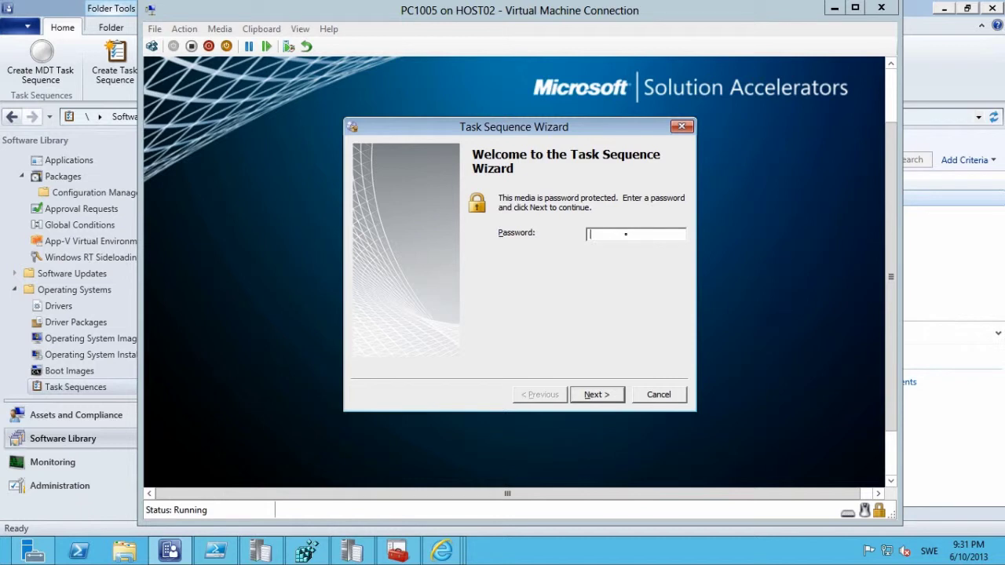
Enter the media password, retyping it after the incorrect-password error, and continue.
{"action": "left_click", "coordinate": [625, 234]}
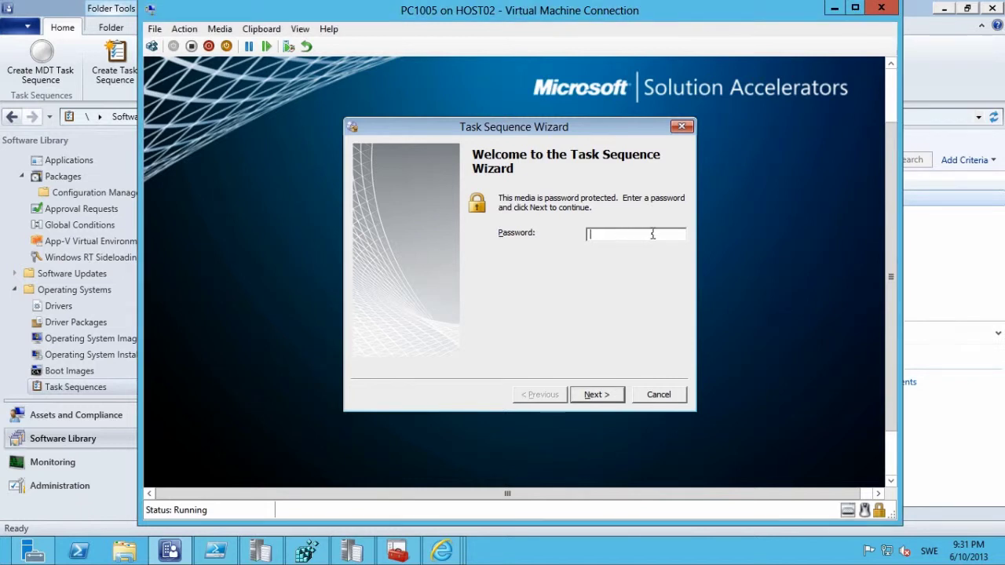
{"action": "type", "text": "********"}
{"action": "key", "text": "Return"}
{"action": "left_click", "coordinate": [652, 323]}
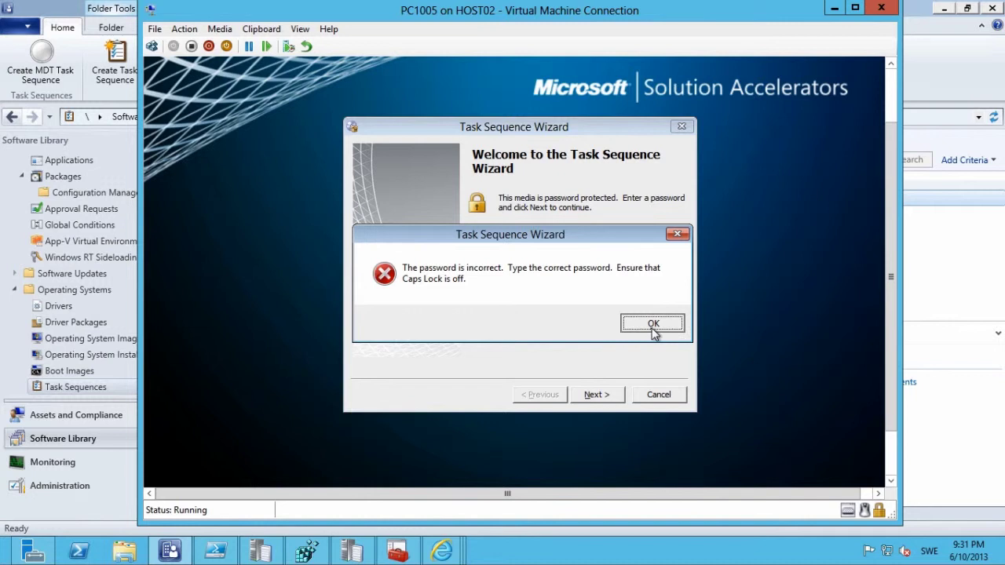
{"action": "type", "text": "********"}
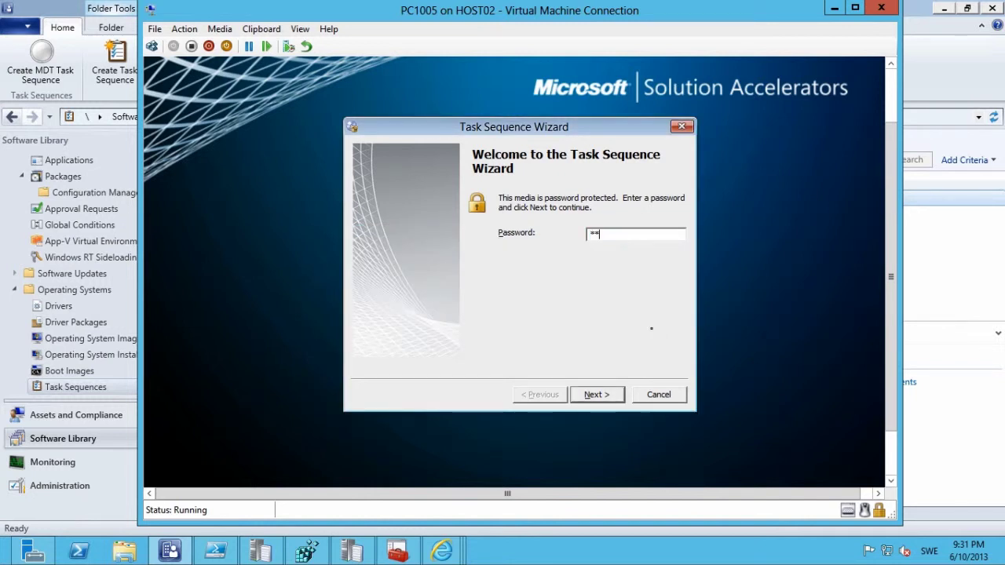
{"action": "type", "text": "**"}
{"action": "left_click", "coordinate": [597, 395]}
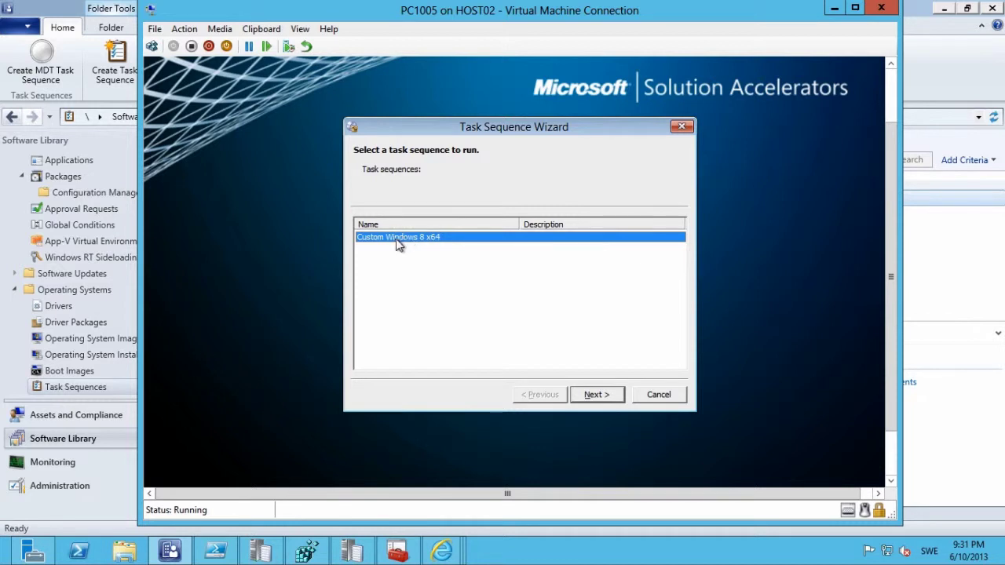
Run the Custom Windows 8 x64 task sequence on PC1005.
{"action": "left_click", "coordinate": [596, 395]}
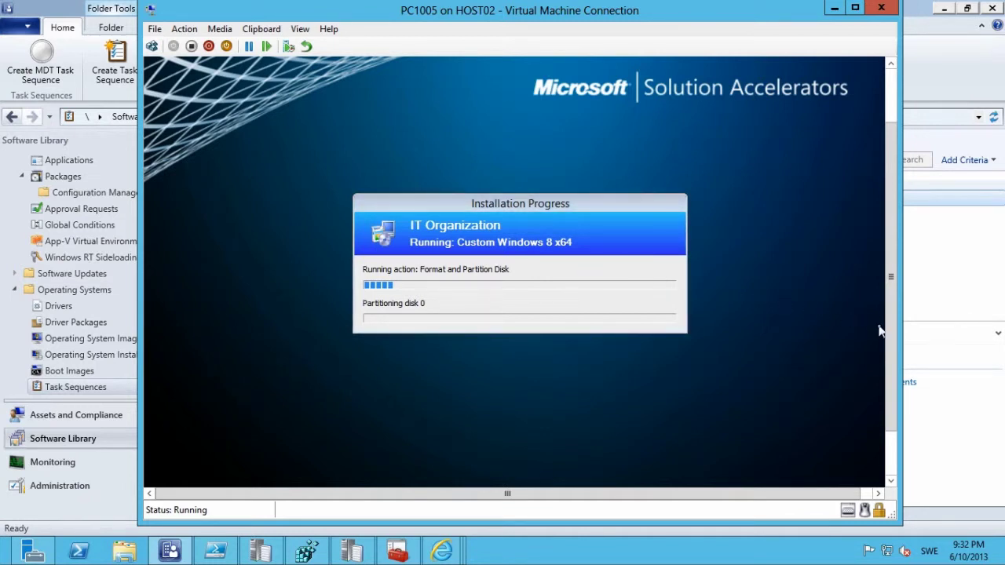
Launch File Explorer from the taskbar.
{"action": "left_click", "coordinate": [128, 553]}
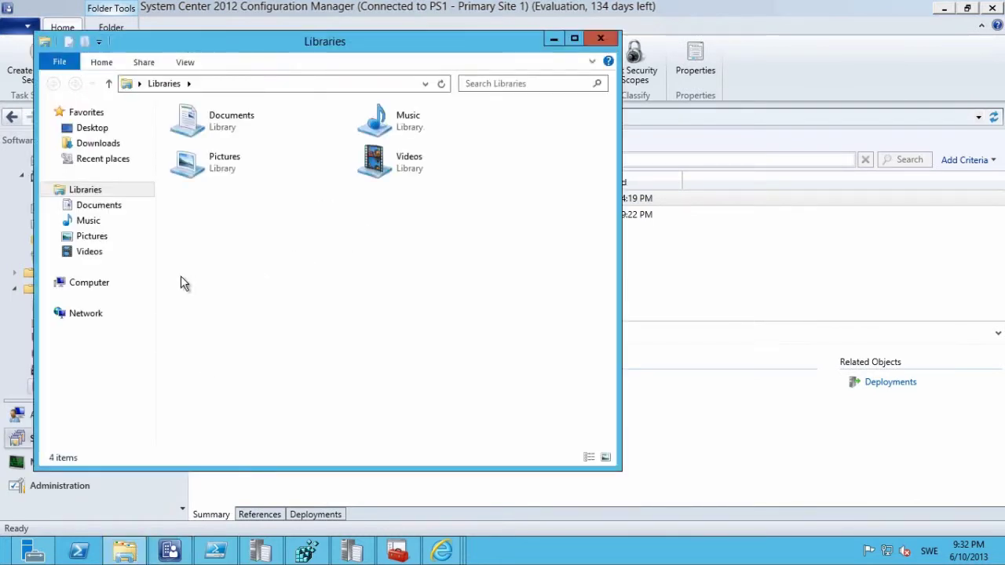
Open CustomSettings from E:\SCCM_Sources\OSD\Settings\Custom Windows 8 x64 in Notepad.
{"action": "left_click", "coordinate": [92, 288]}
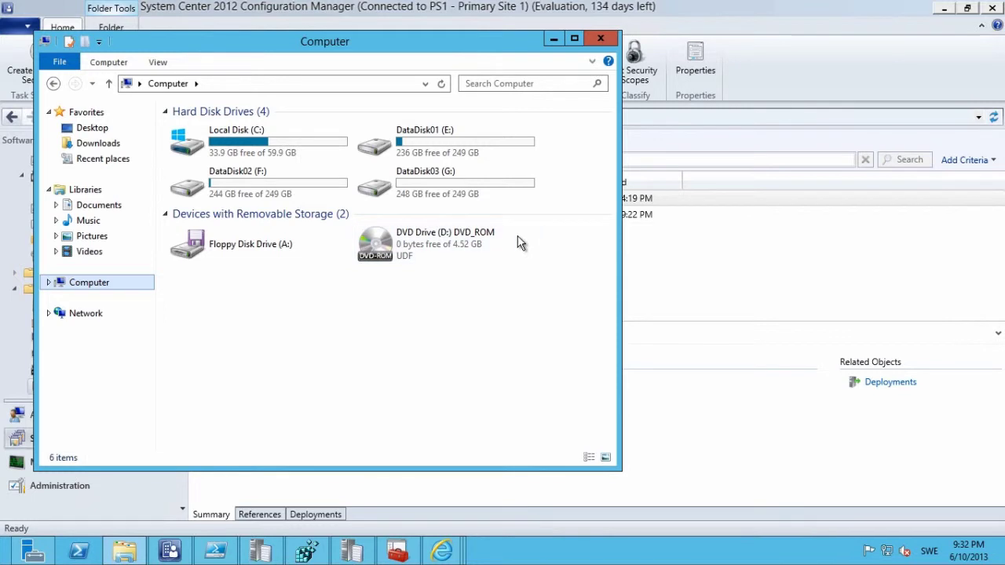
{"action": "double_click", "coordinate": [469, 143]}
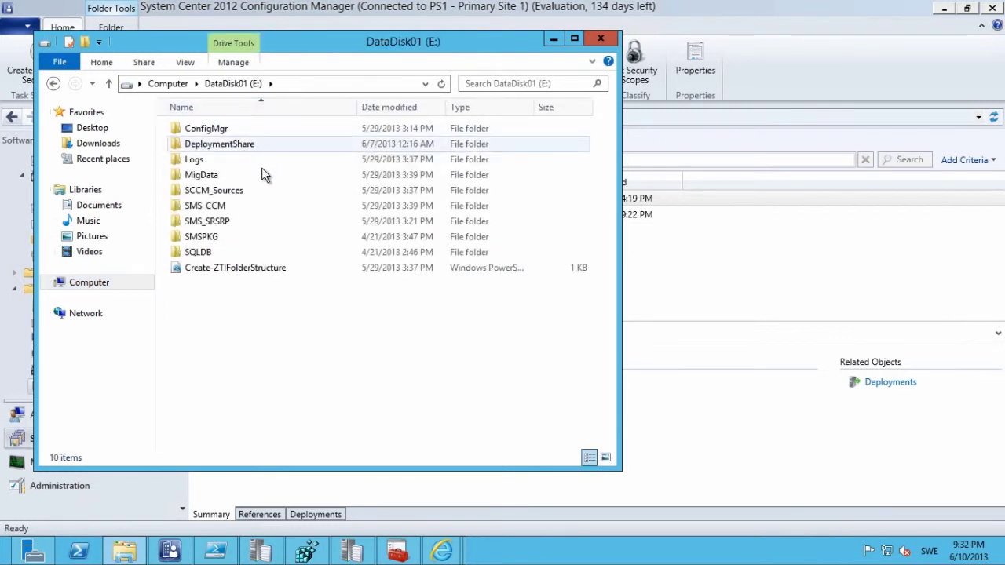
{"action": "double_click", "coordinate": [227, 189]}
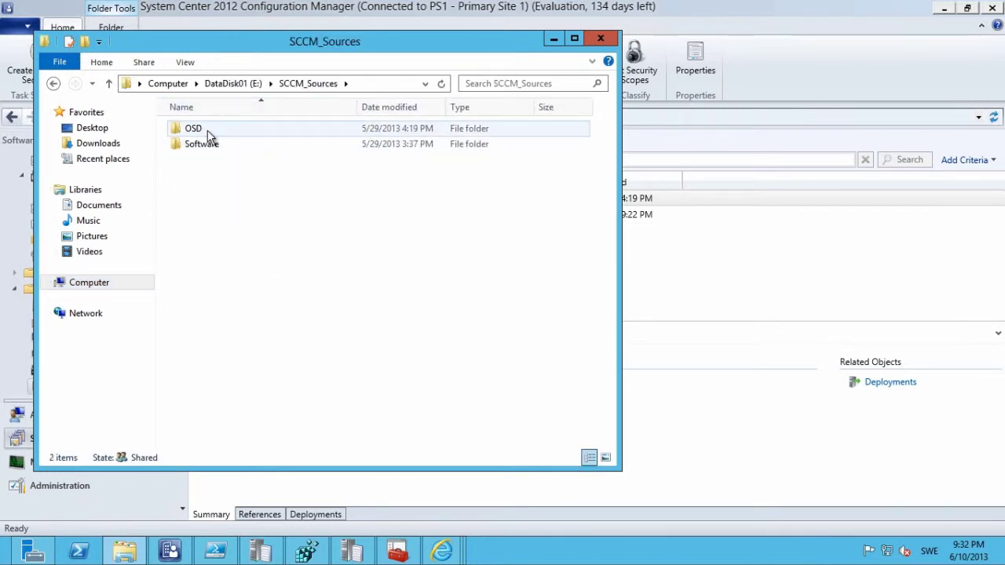
{"action": "double_click", "coordinate": [206, 130]}
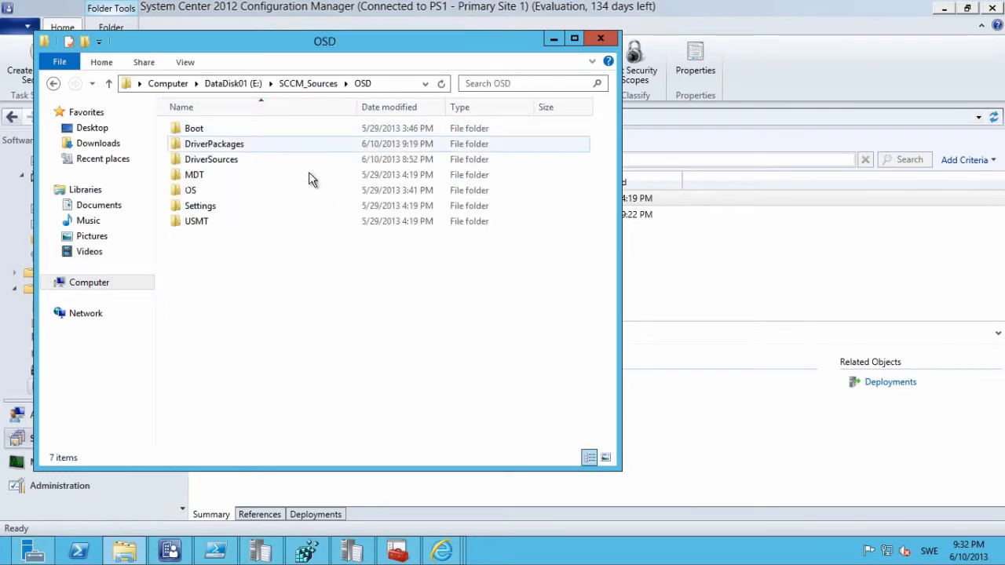
{"action": "left_click", "coordinate": [203, 209]}
{"action": "double_click", "coordinate": [206, 210]}
{"action": "left_click", "coordinate": [210, 134]}
{"action": "double_click", "coordinate": [210, 134]}
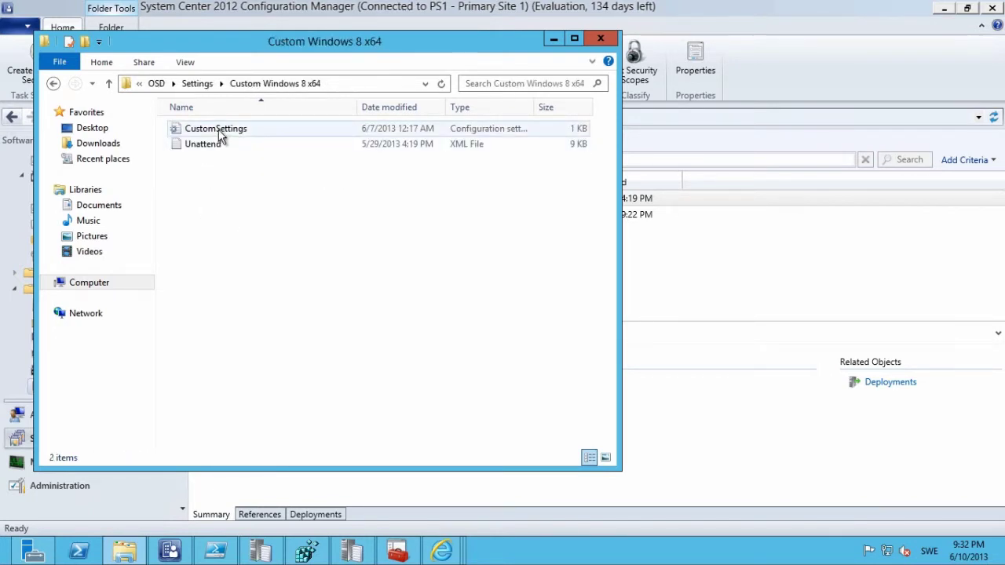
{"action": "double_click", "coordinate": [218, 132]}
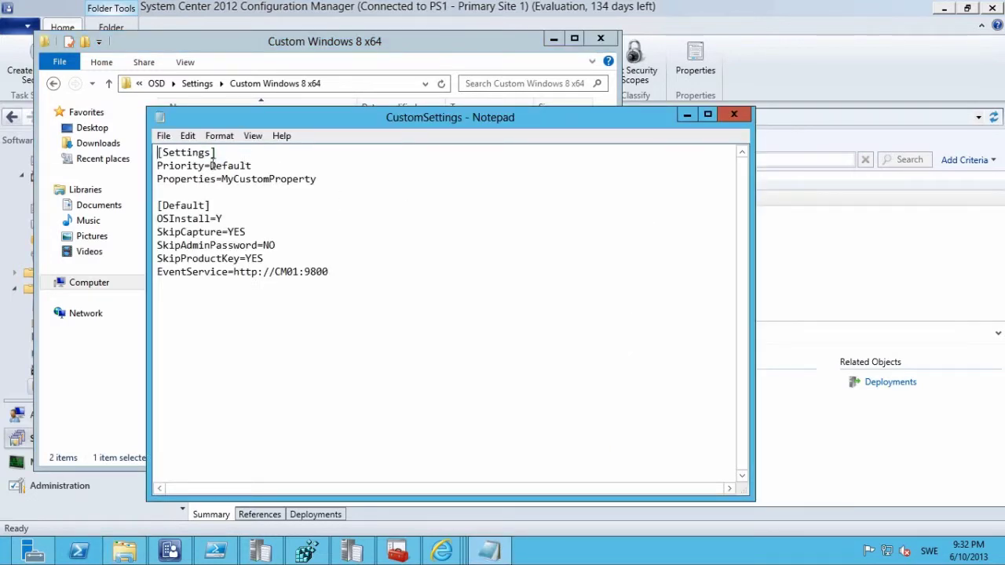
Change Priority to MacAddress, Default and paste a copy of the [Default] header above it.
{"action": "left_click", "coordinate": [211, 166]}
{"action": "type", "text": "MacAddress"}
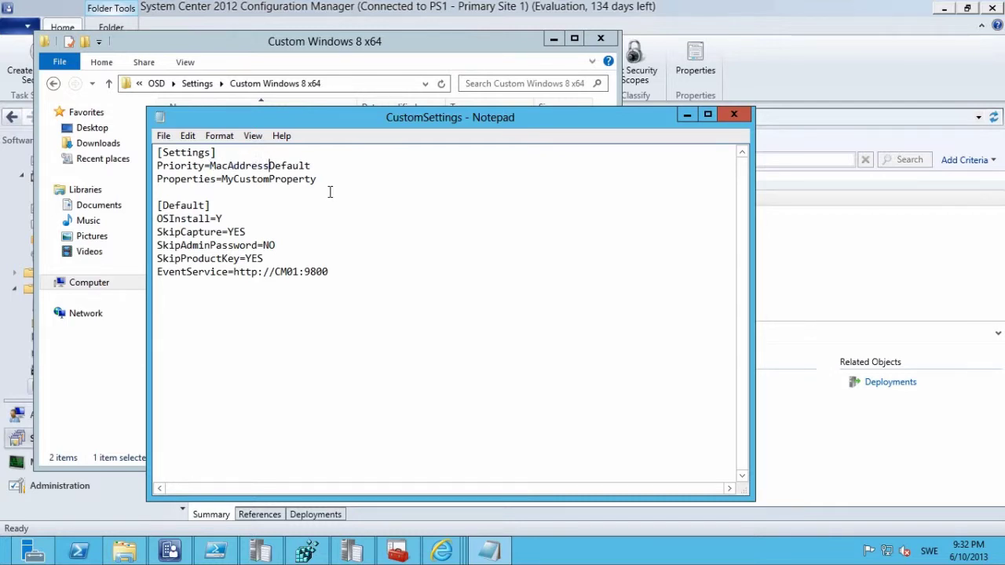
{"action": "type", "text": ","}
{"action": "left_click", "coordinate": [330, 191]}
{"action": "key", "text": "Return"}
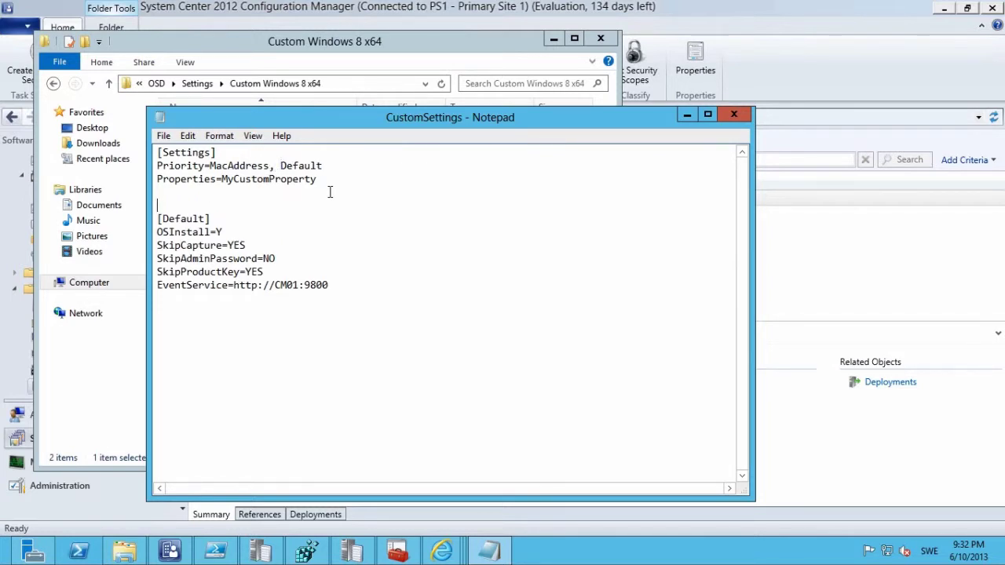
{"action": "key", "text": "Down"}
{"action": "key", "text": "shift+Down"}
{"action": "key", "text": "ctrl+c"}
{"action": "key", "text": "Up"}
{"action": "key", "text": "Up"}
{"action": "key", "text": "Up"}
{"action": "key", "text": "Return"}
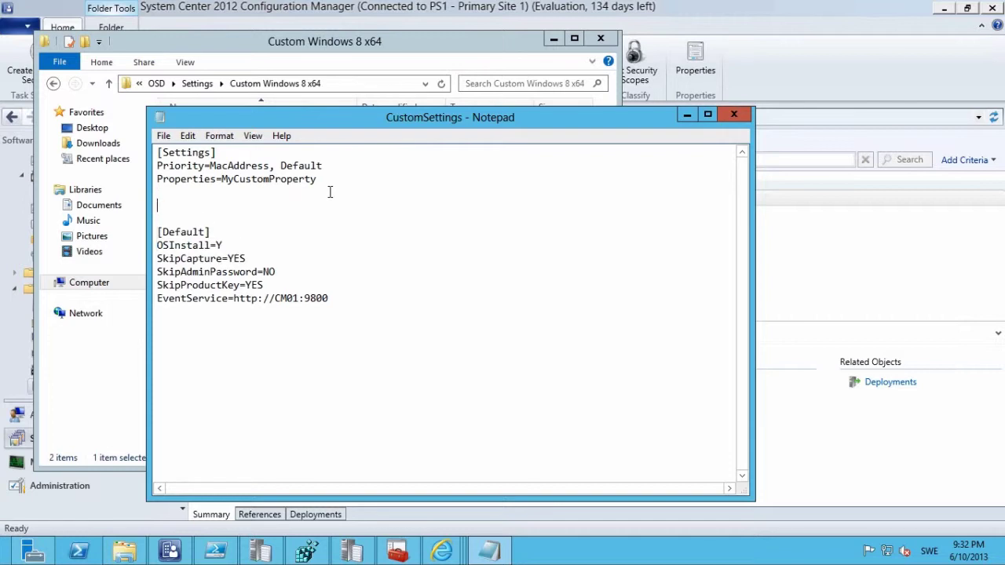
{"action": "key", "text": "ctrl+v"}
{"action": "key", "text": "Up"}
Rename the copied header to [00:15:01:02:03:04] and add OSDComputerName=PC001 beneath it.
{"action": "key", "text": "Right"}
{"action": "key", "text": "shift+Right"}
{"action": "key", "text": "shift+Right"}
{"action": "key", "text": "shift+Right"}
{"action": "key", "text": "shift+Right"}
{"action": "key", "text": "shift+Right"}
{"action": "key", "text": "shift+Right"}
{"action": "key", "text": "shift+Right"}
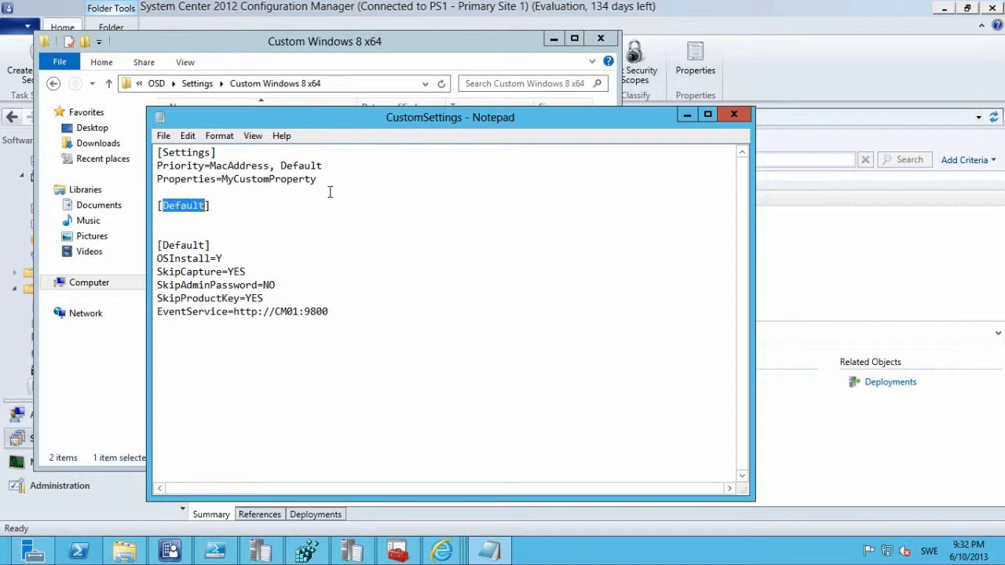
{"action": "type", "text": "000"}
{"action": "key", "text": "BackSpace"}
{"action": "type", "text": ":"}
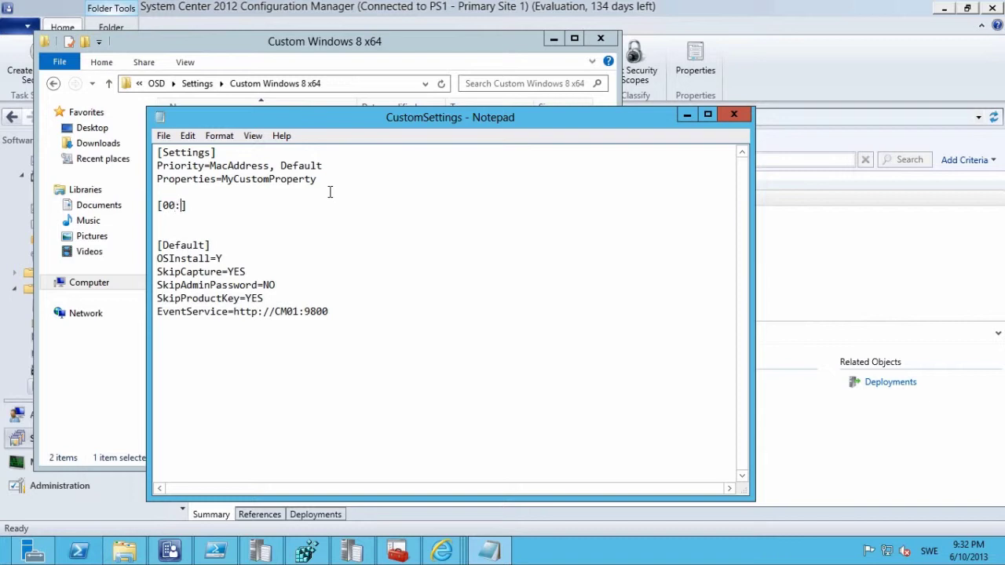
{"action": "type", "text": "15"}
{"action": "type", "text": ":01:0"}
{"action": "type", "text": "2:03:0"}
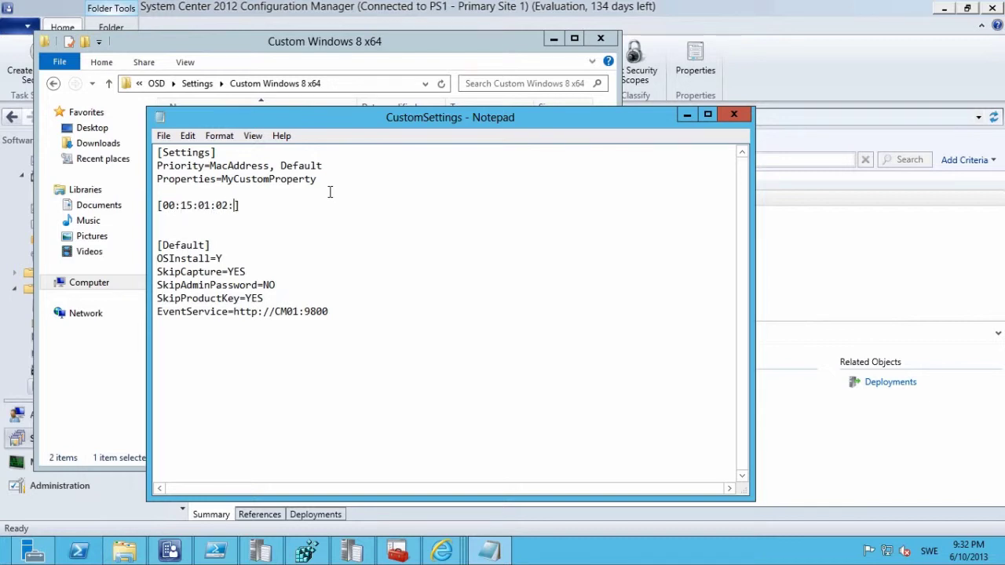
{"action": "type", "text": "4"}
{"action": "key", "text": "Return"}
{"action": "type", "text": "OS"}
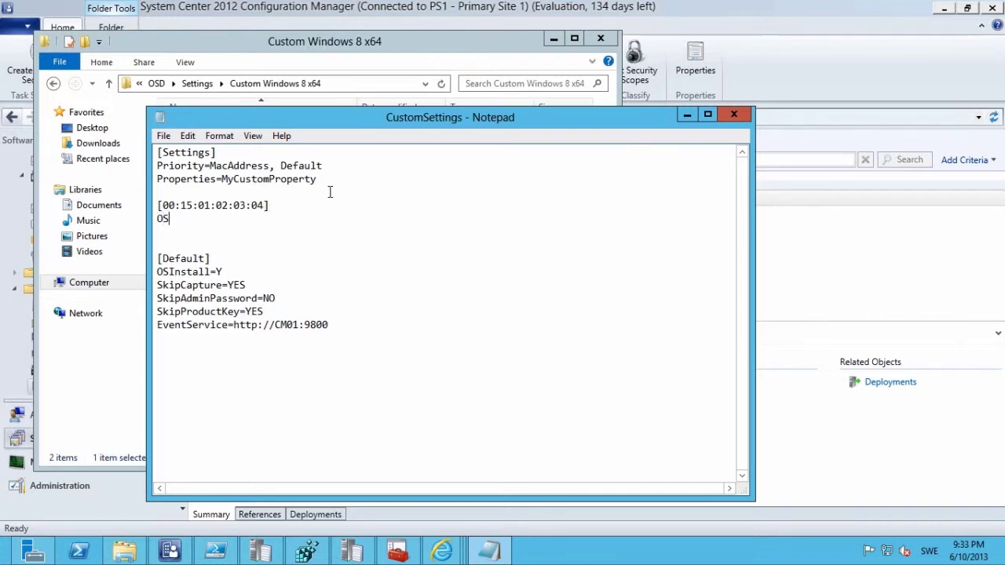
{"action": "type", "text": "DComputerName"}
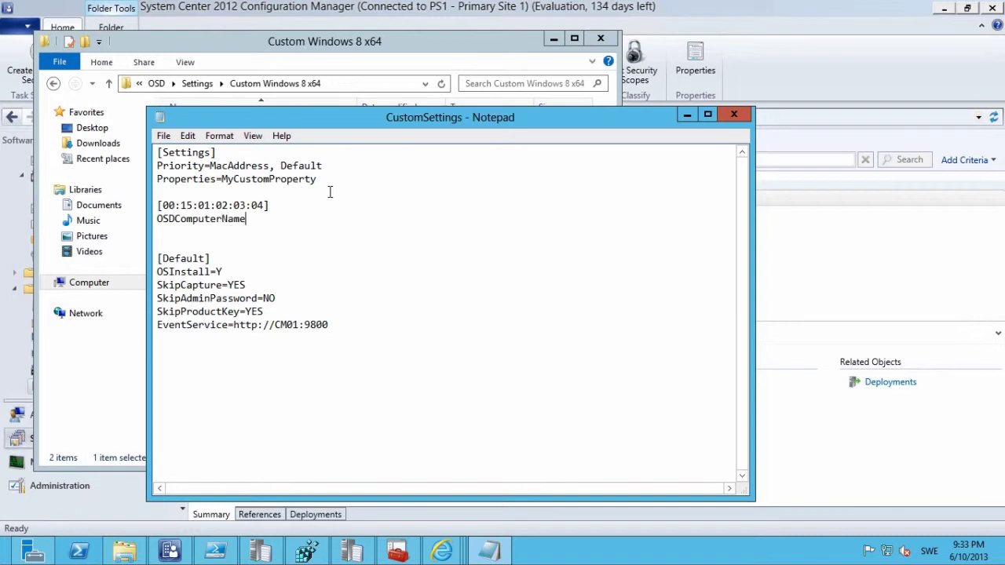
{"action": "key", "text": "BackSpace"}
{"action": "type", "text": "=PC001"}
{"action": "key", "text": "Down"}
{"action": "key", "text": "Down"}
{"action": "key", "text": "Delete"}
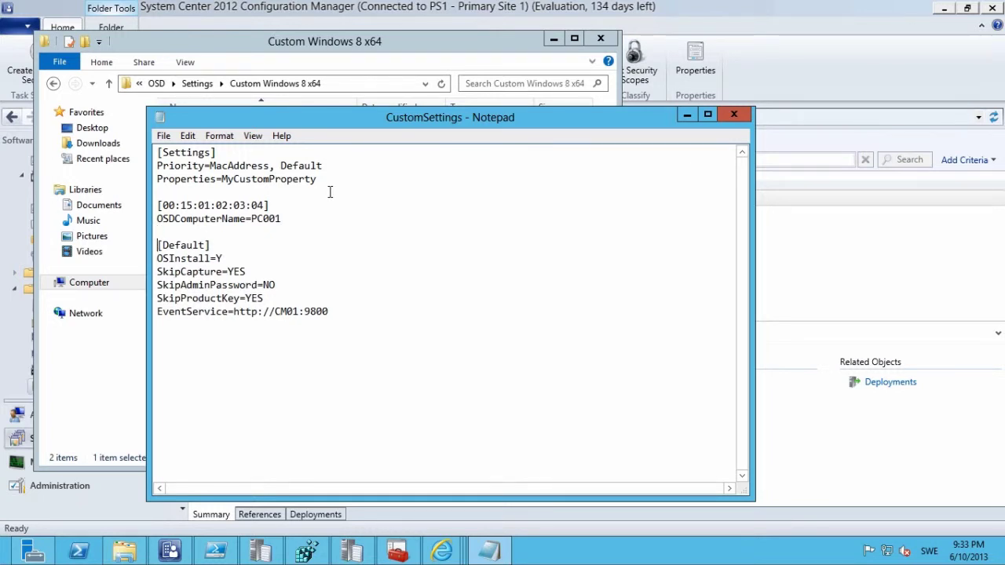